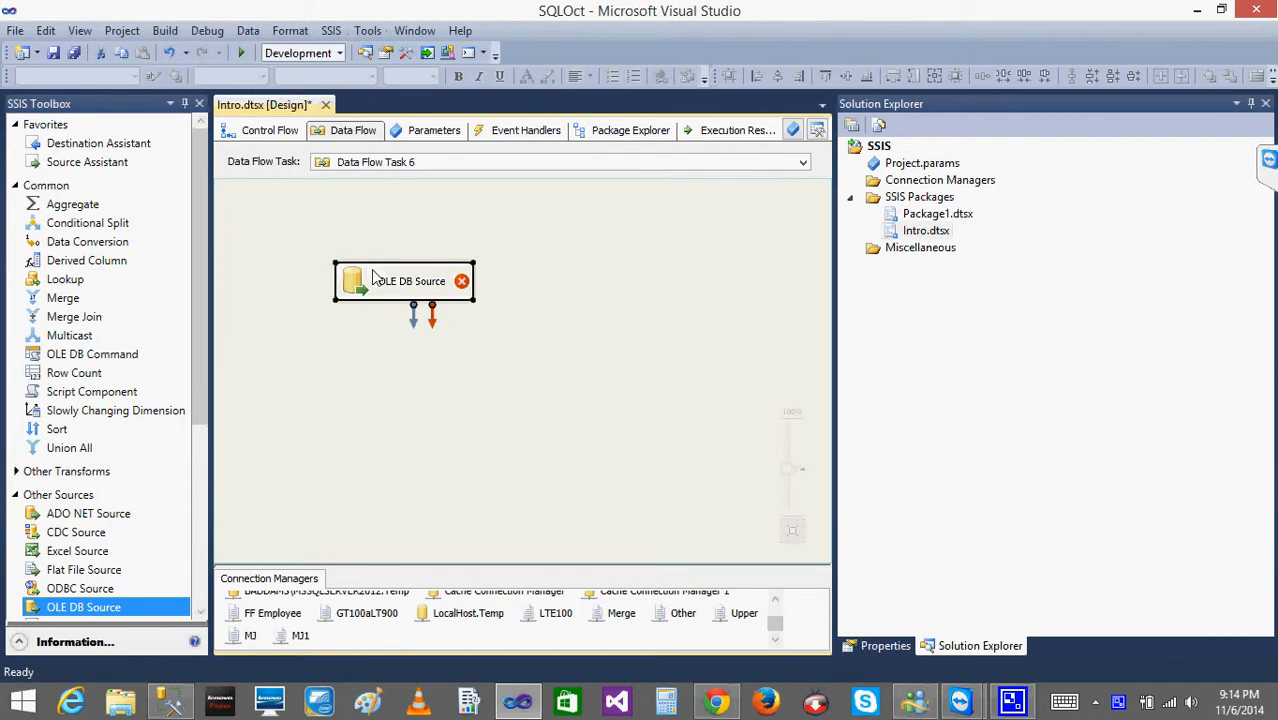
Edit the OLE DB Source, select the [Person].[StateProvince] table and preview its rows.
double_click(376, 272)
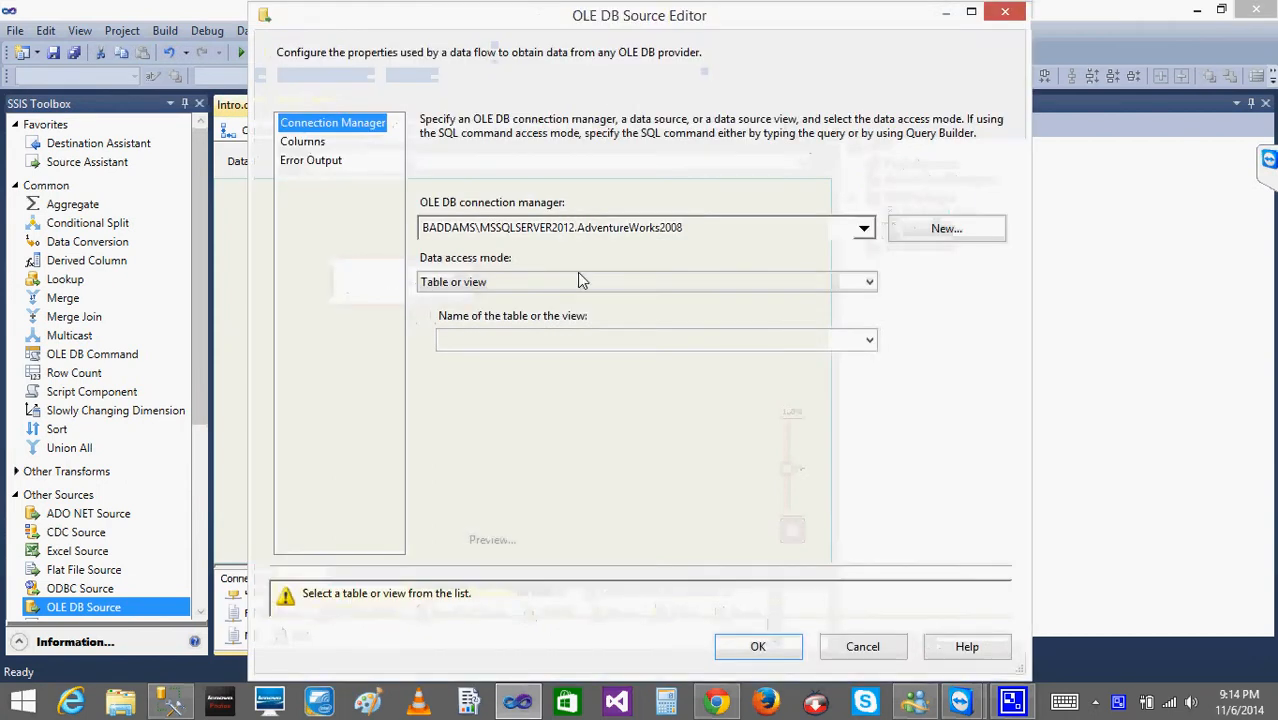
click(869, 341)
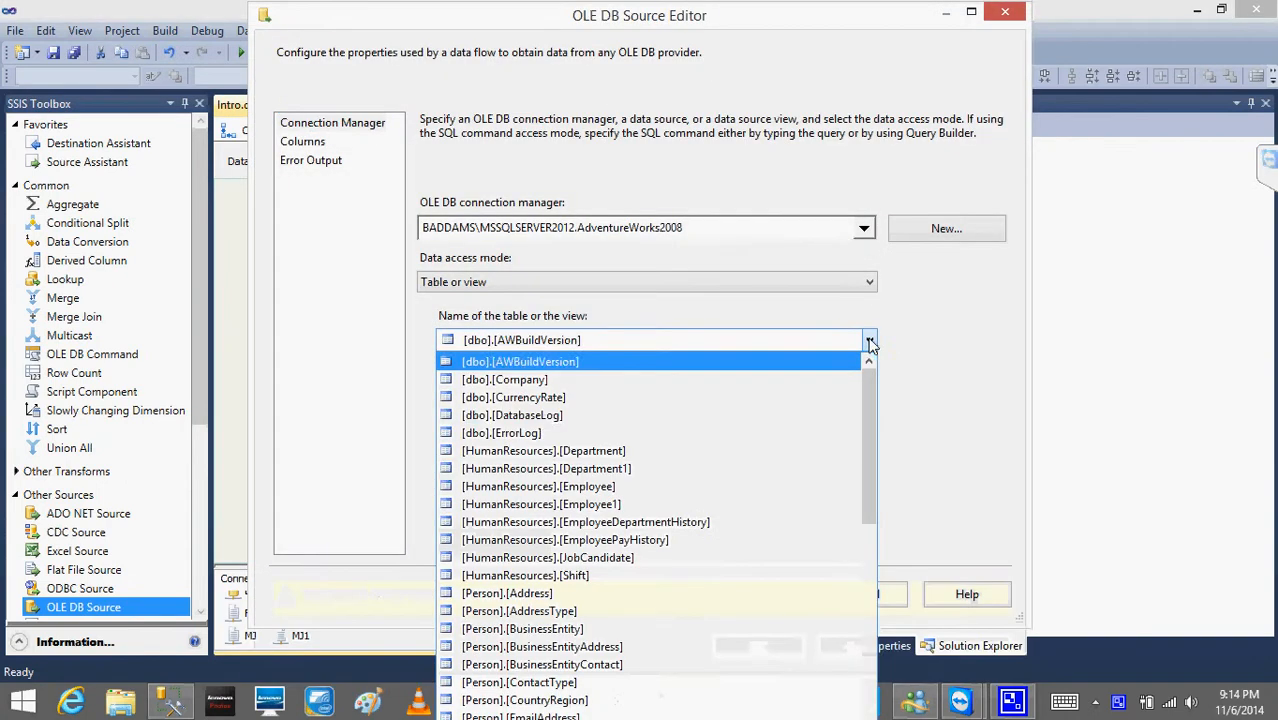
click(577, 452)
click(786, 341)
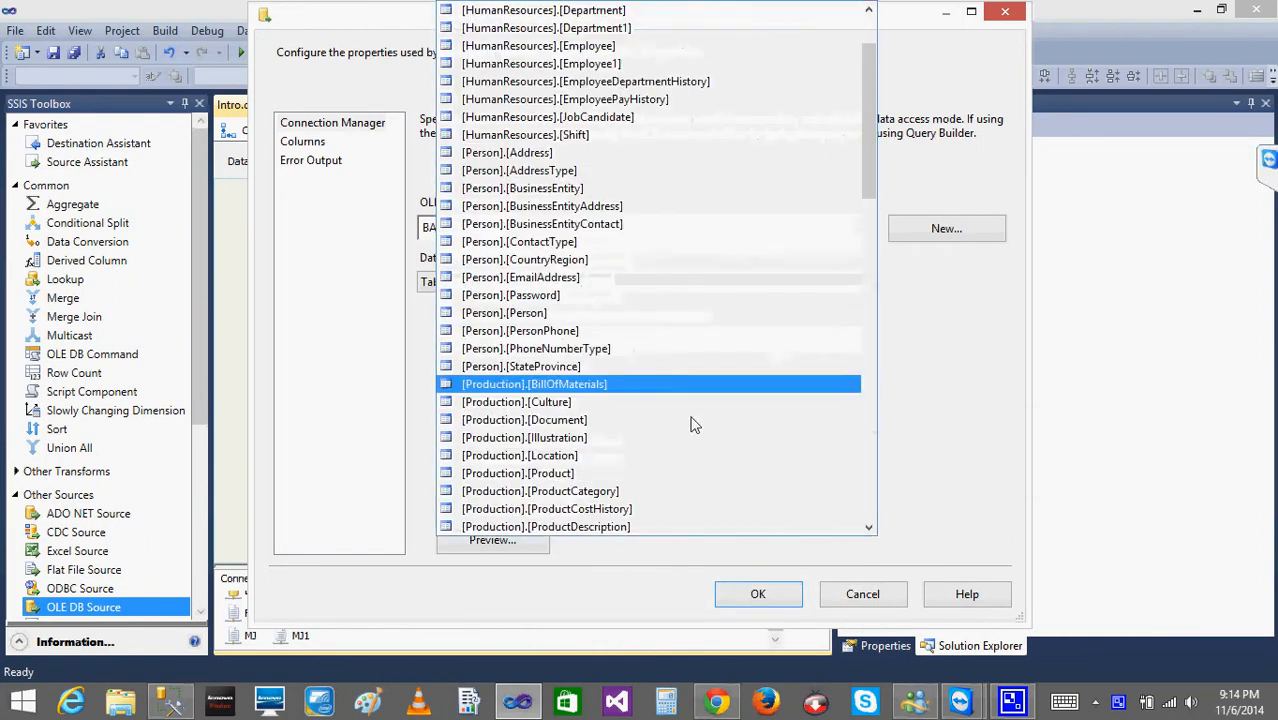
click(555, 368)
click(488, 541)
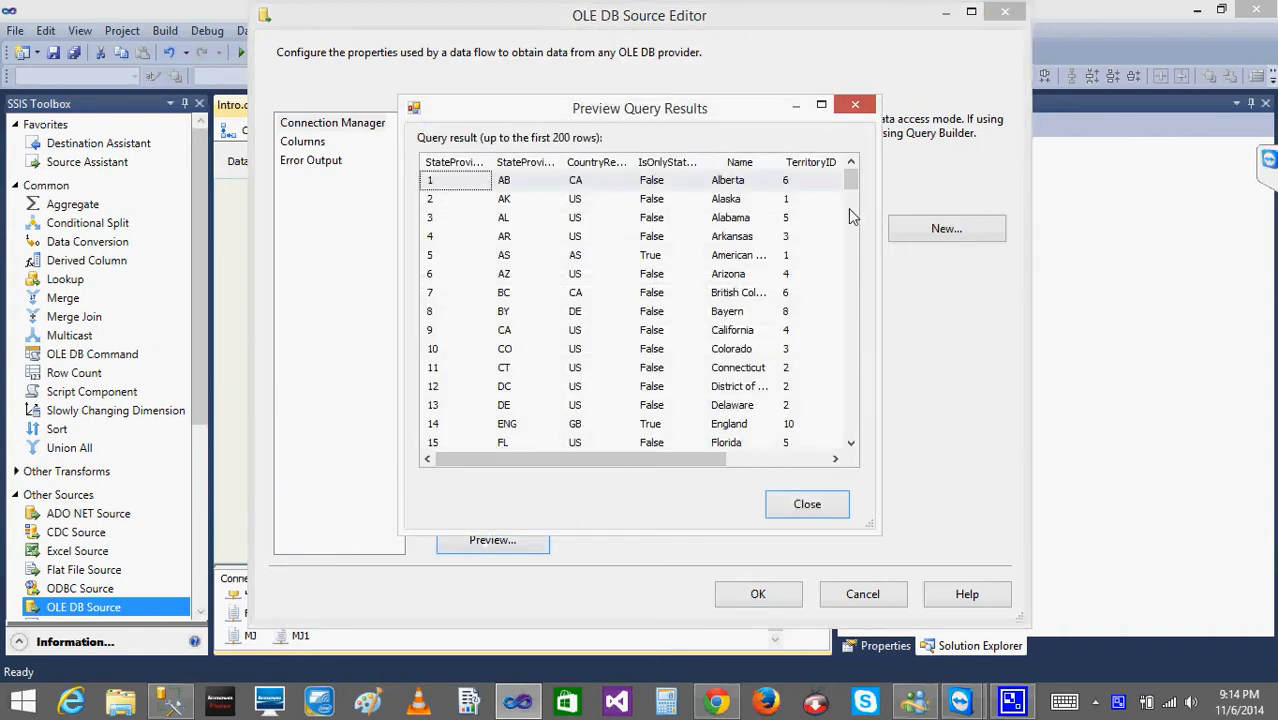
click(807, 505)
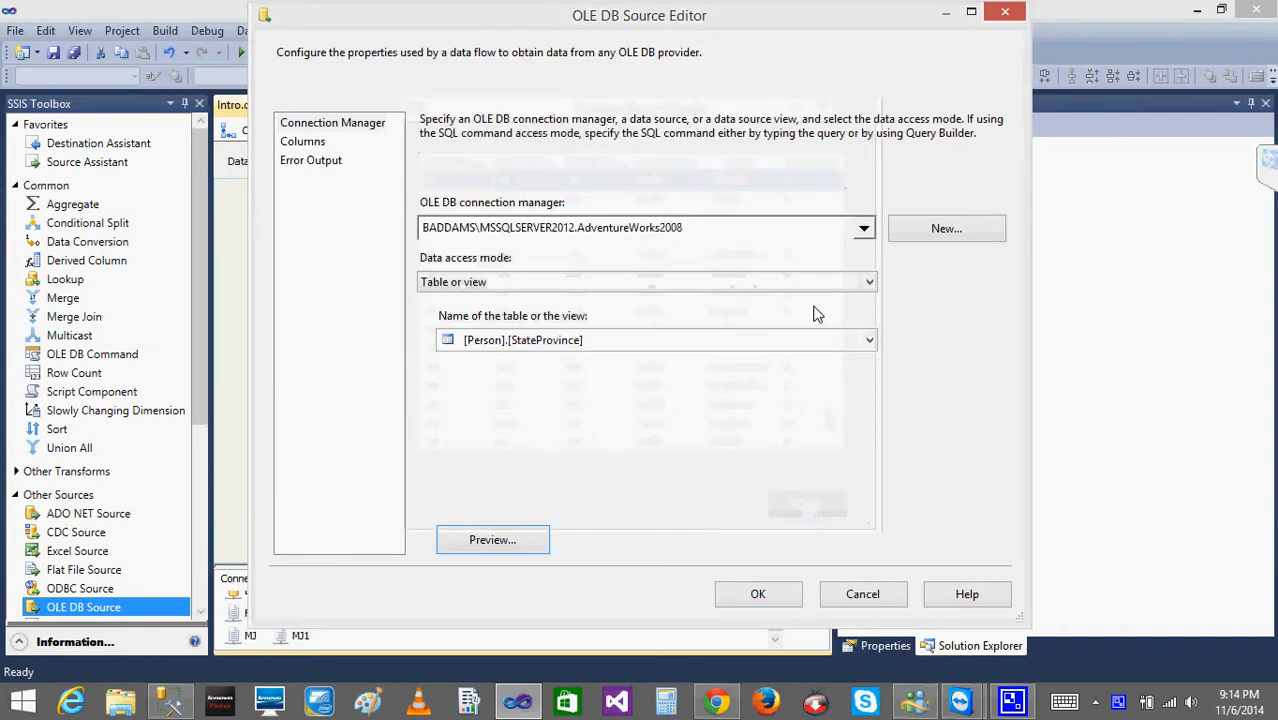
Set the source table to [Production].[ProductInventory], preview its rows and accept the source with all its columns.
click(870, 347)
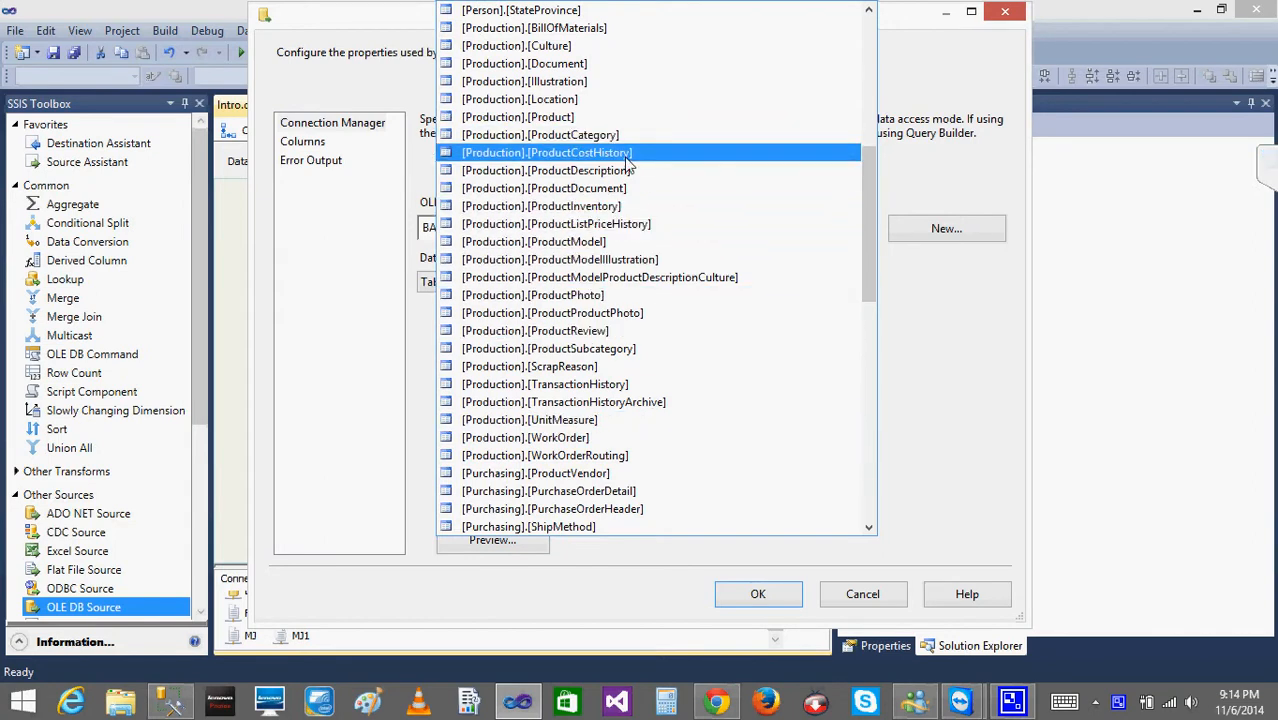
click(618, 206)
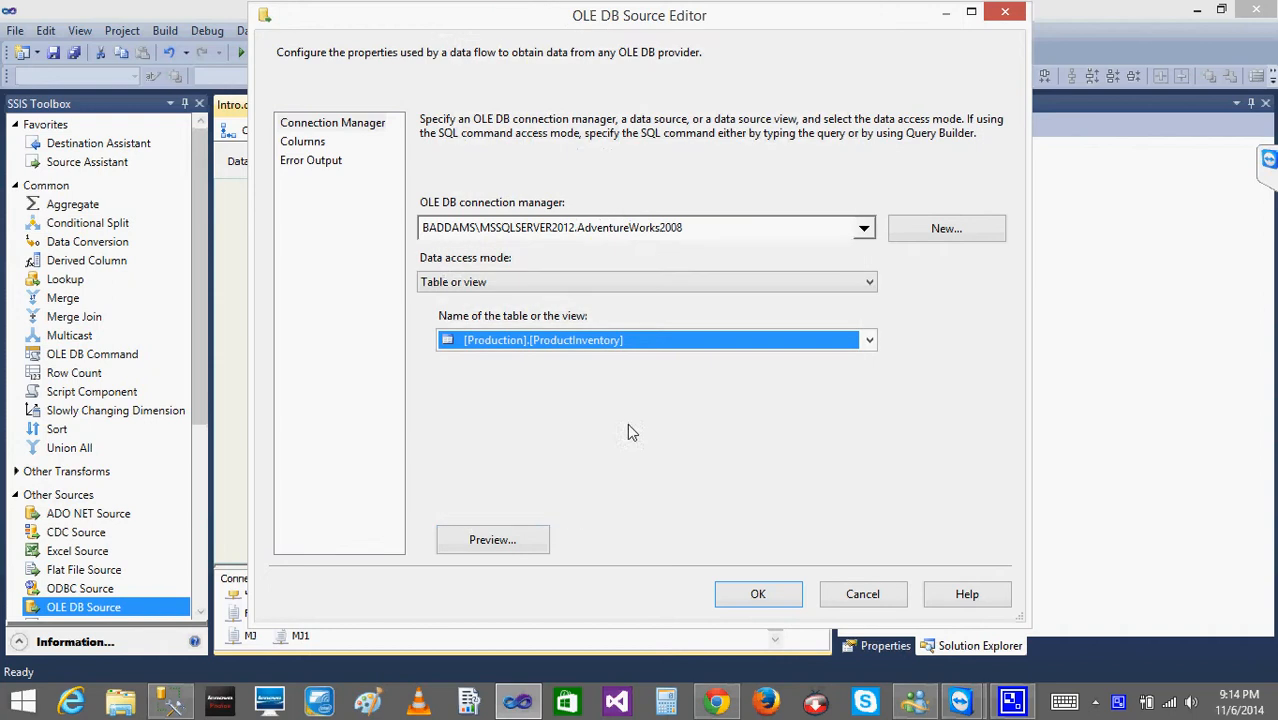
click(490, 540)
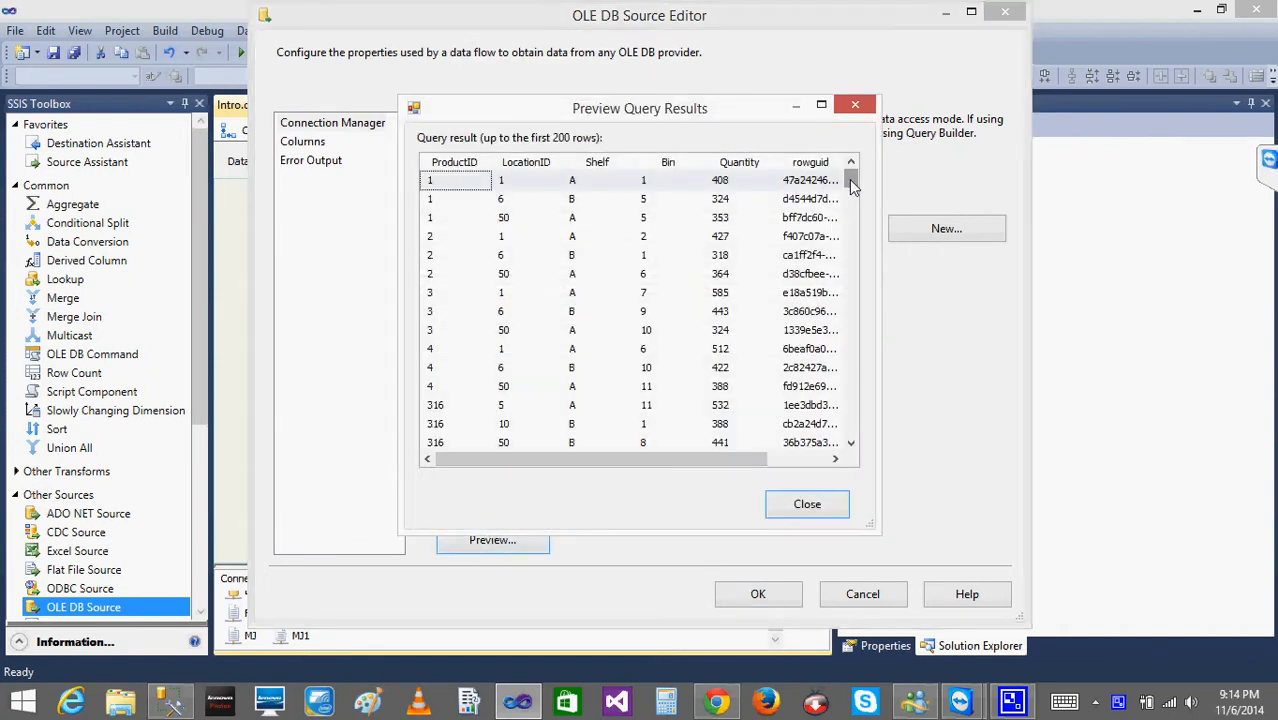
drag(849, 179, 849, 430)
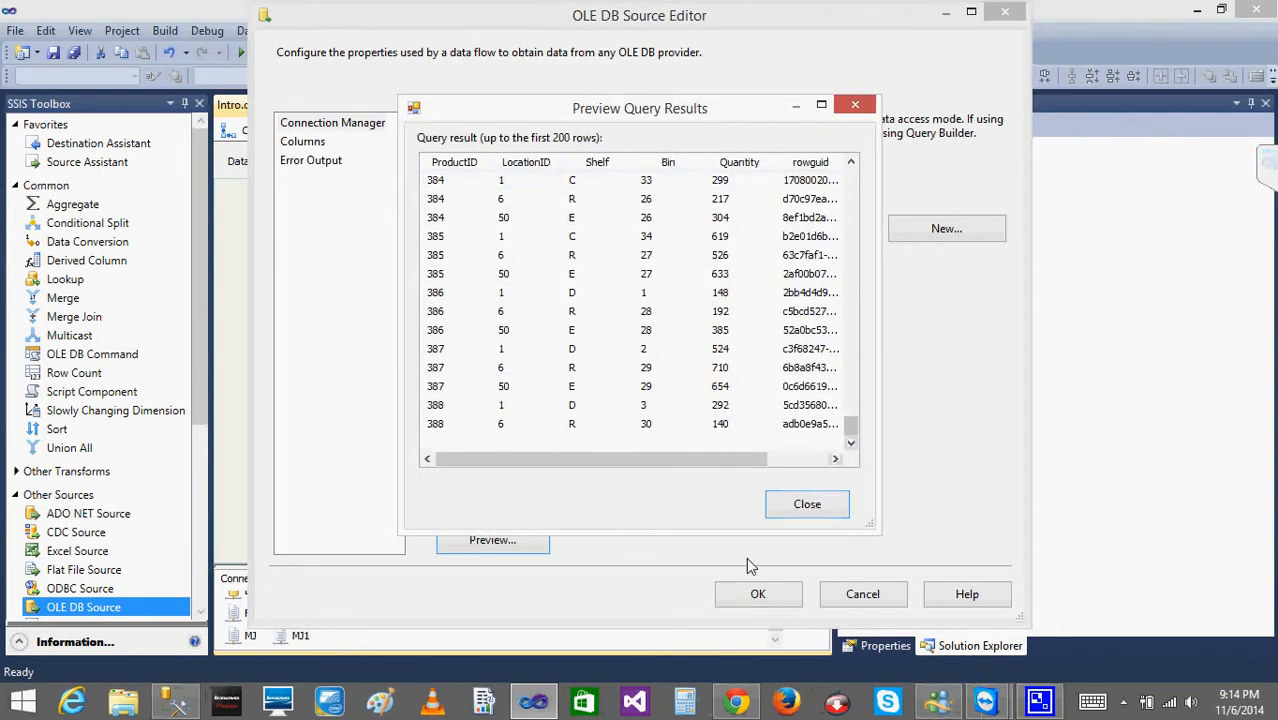
click(807, 505)
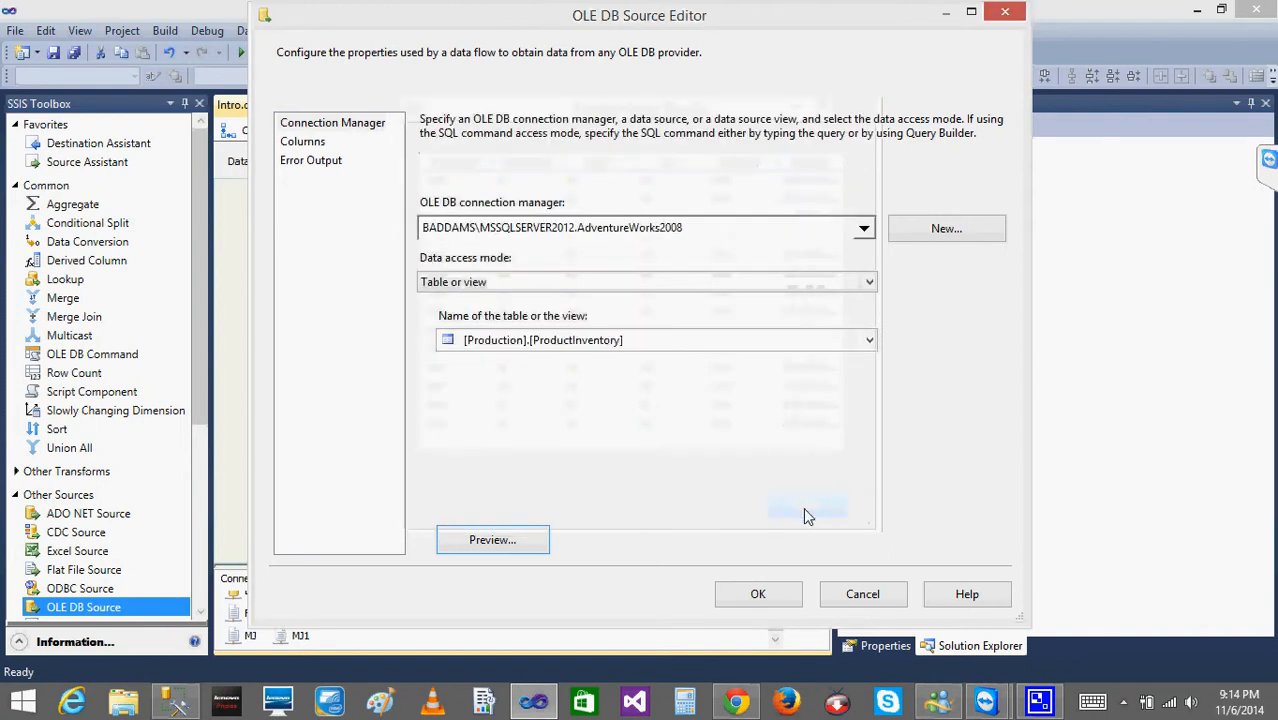
click(300, 141)
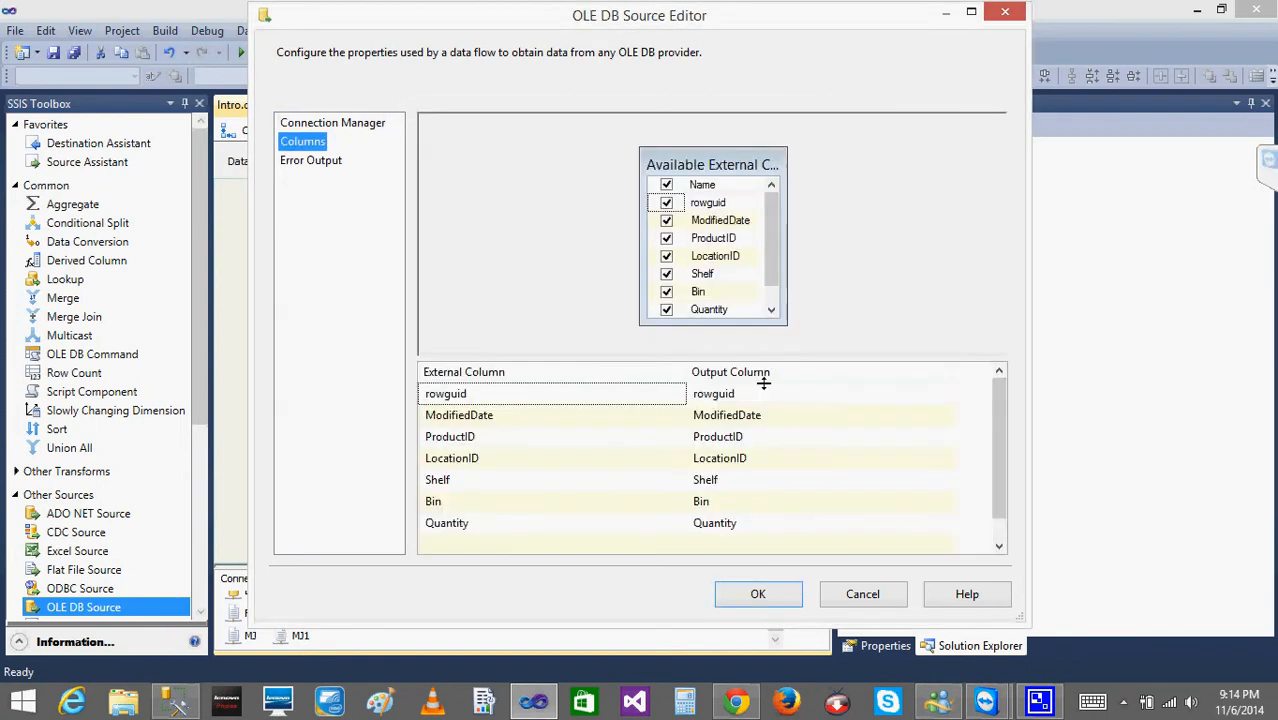
click(760, 594)
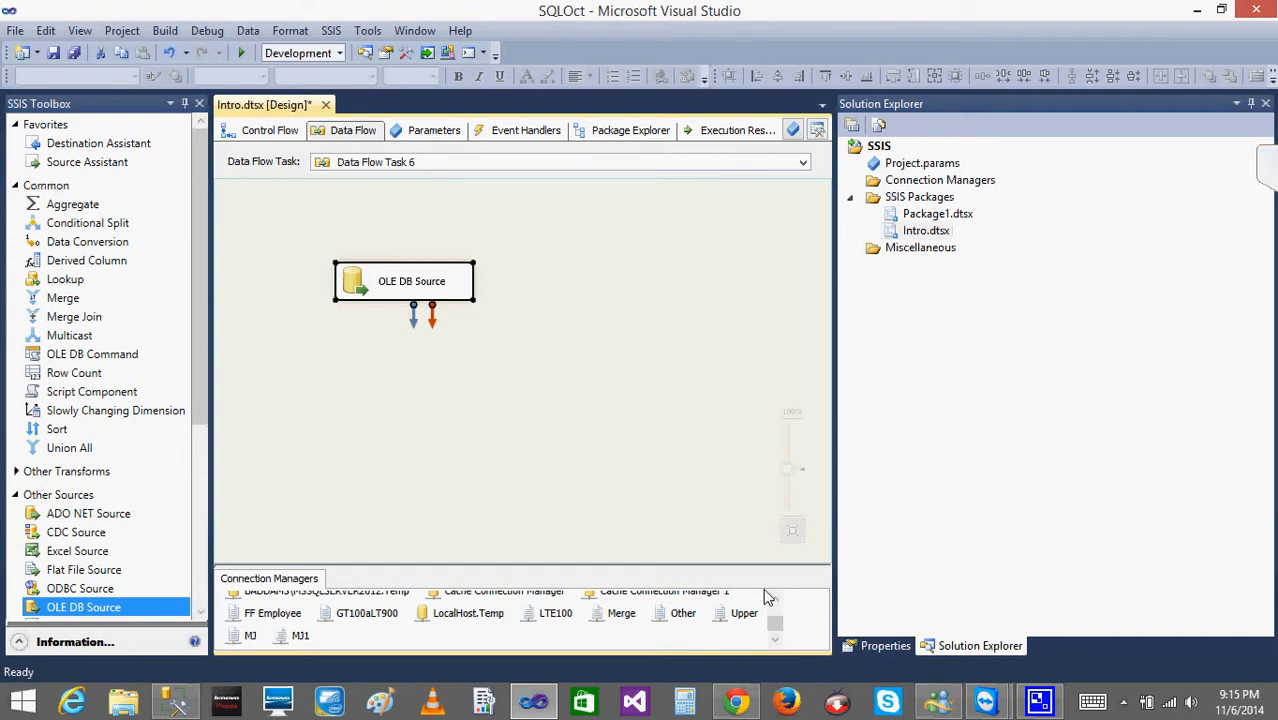
Add a Flat File Destination to the data flow and connect the OLE DB Source output to it.
click(195, 377)
scroll(195, 377, down, 5)
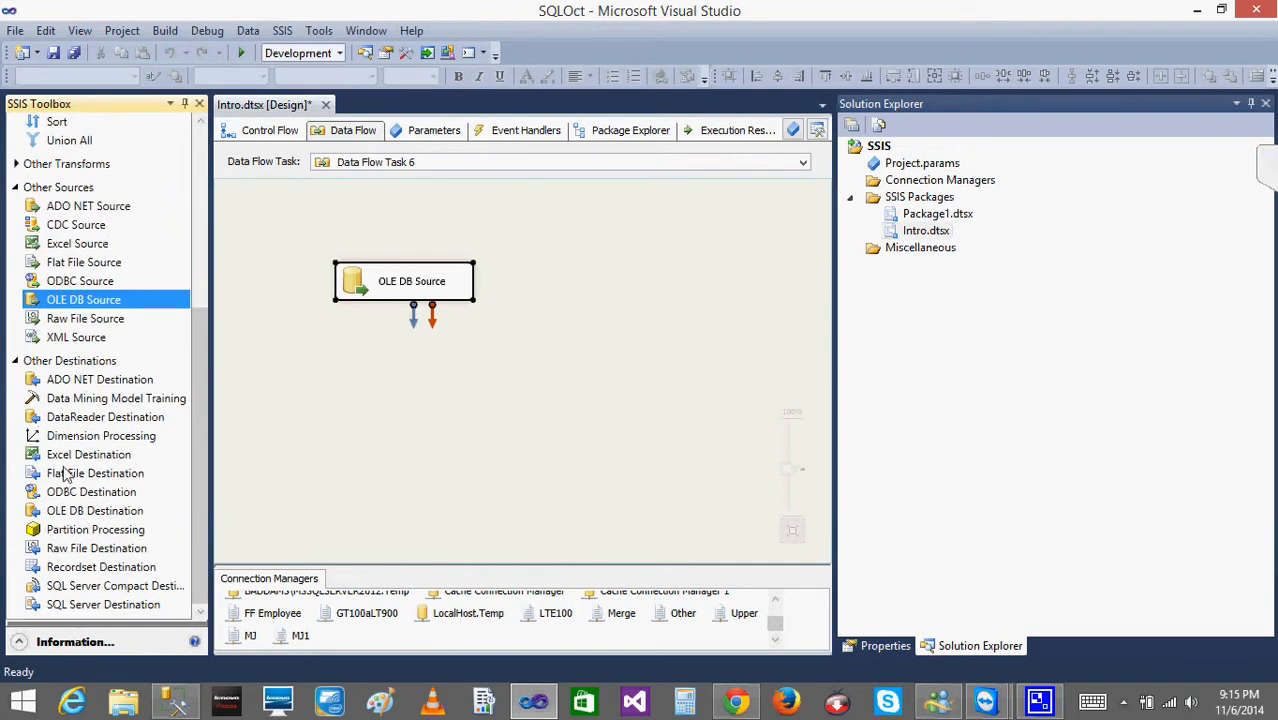
drag(70, 475, 469, 365)
click(390, 311)
Create a delimited flat file connection manager named pr for the destination, using the file pr.txt in TestSSISFiles.
double_click(469, 365)
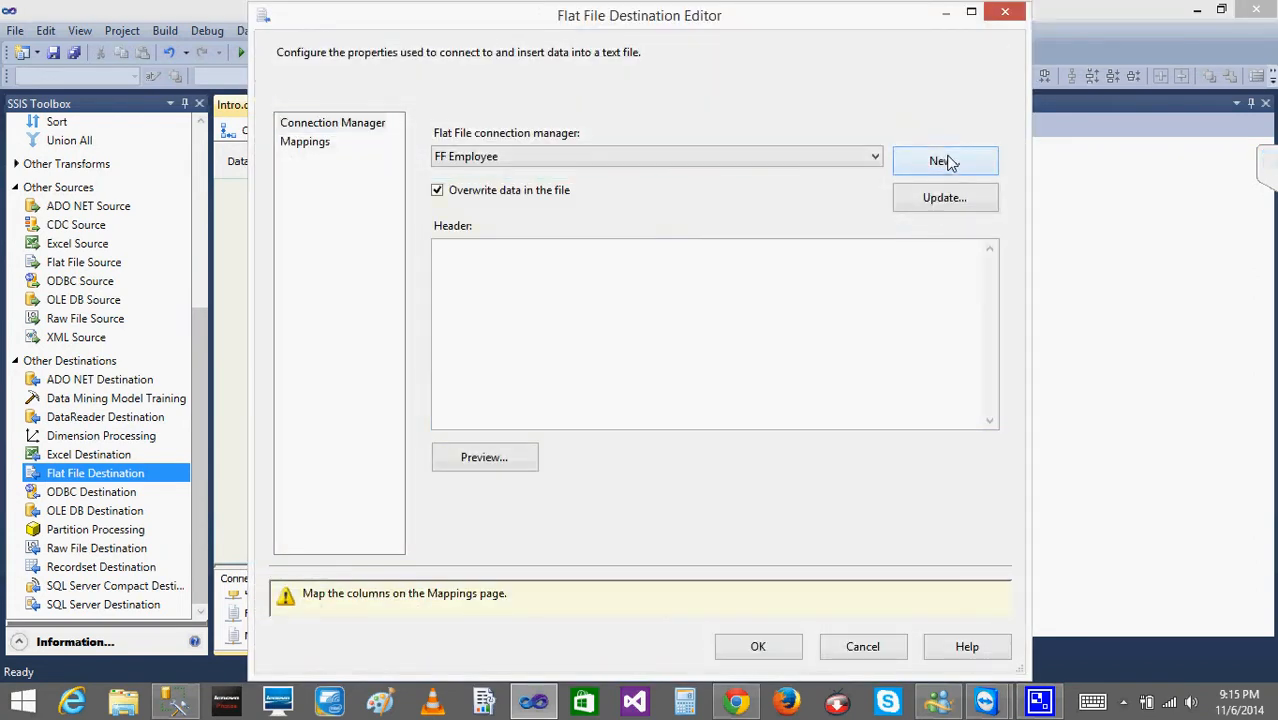
click(948, 162)
click(545, 487)
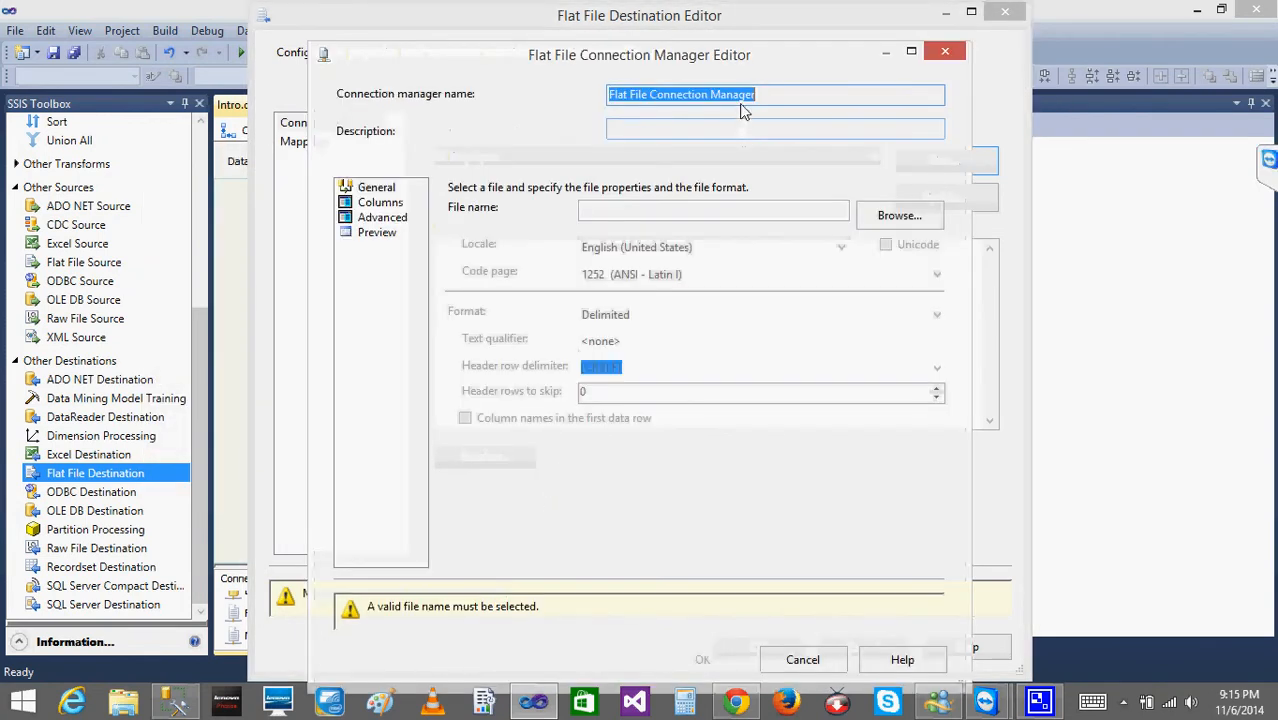
text(Pr)
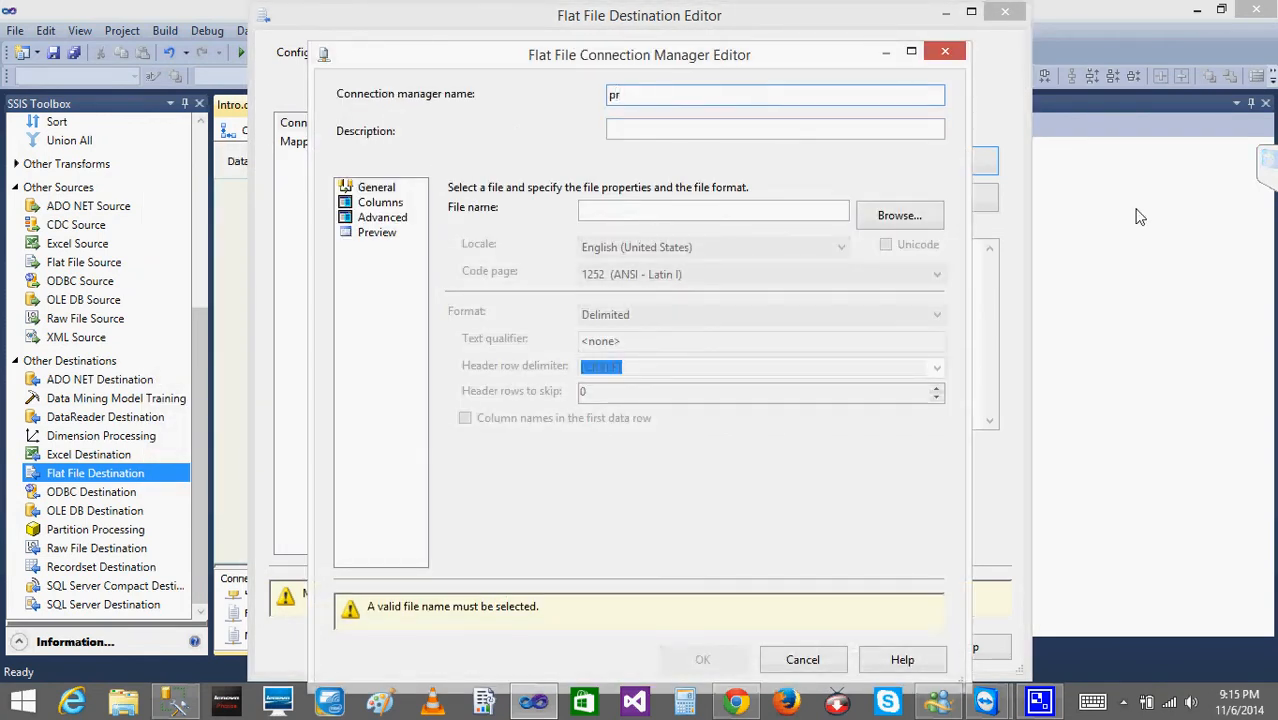
click(898, 218)
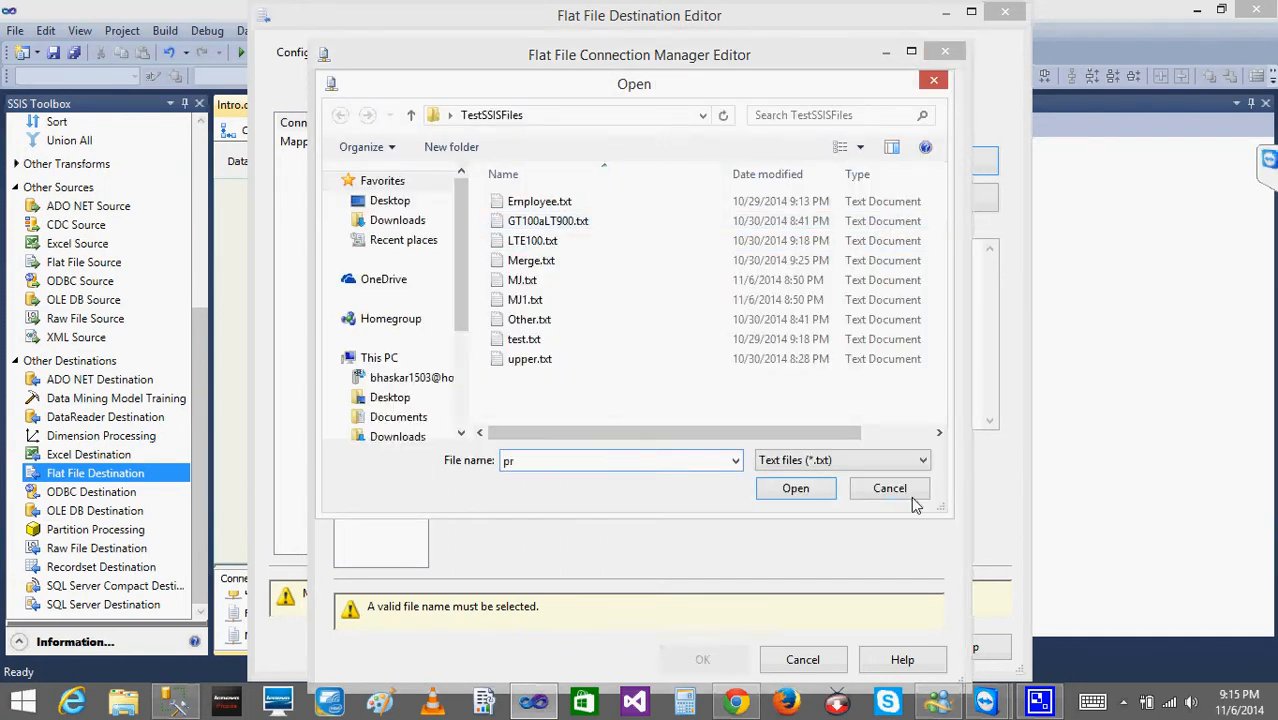
click(796, 488)
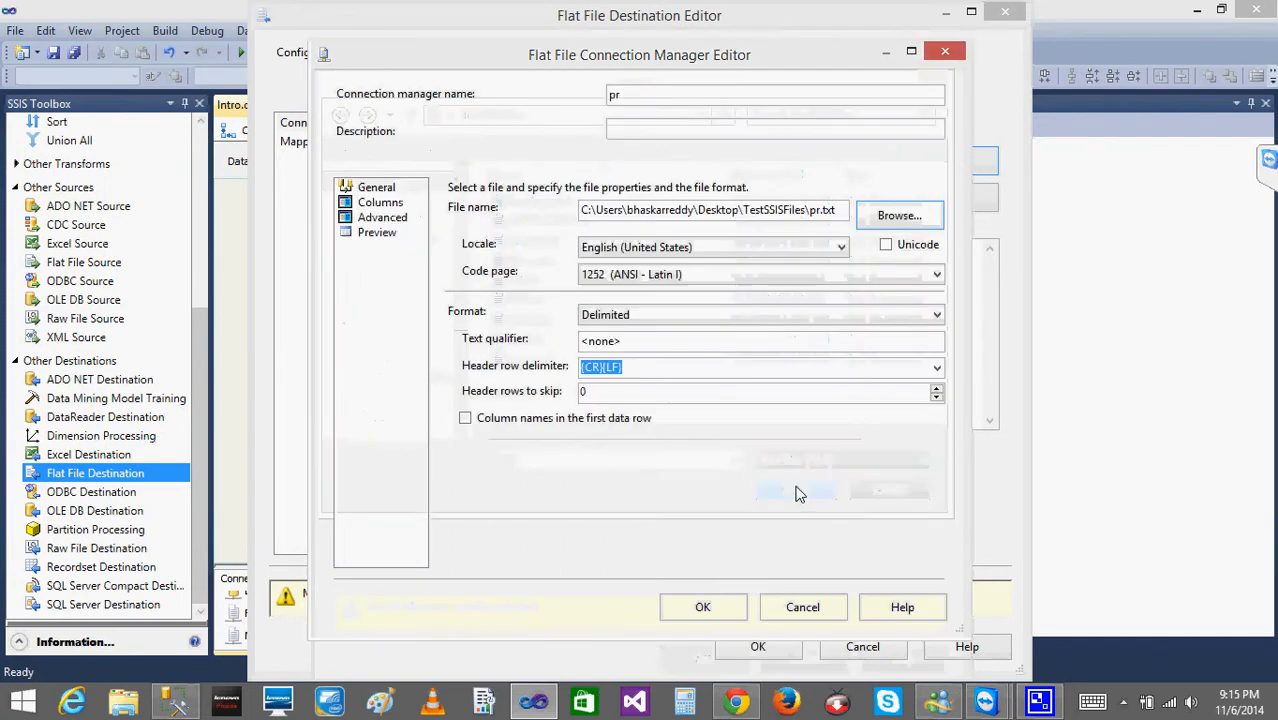
Enable column names in the first data row for the pr connection, and accept the destination's default column mappings.
click(465, 419)
click(380, 204)
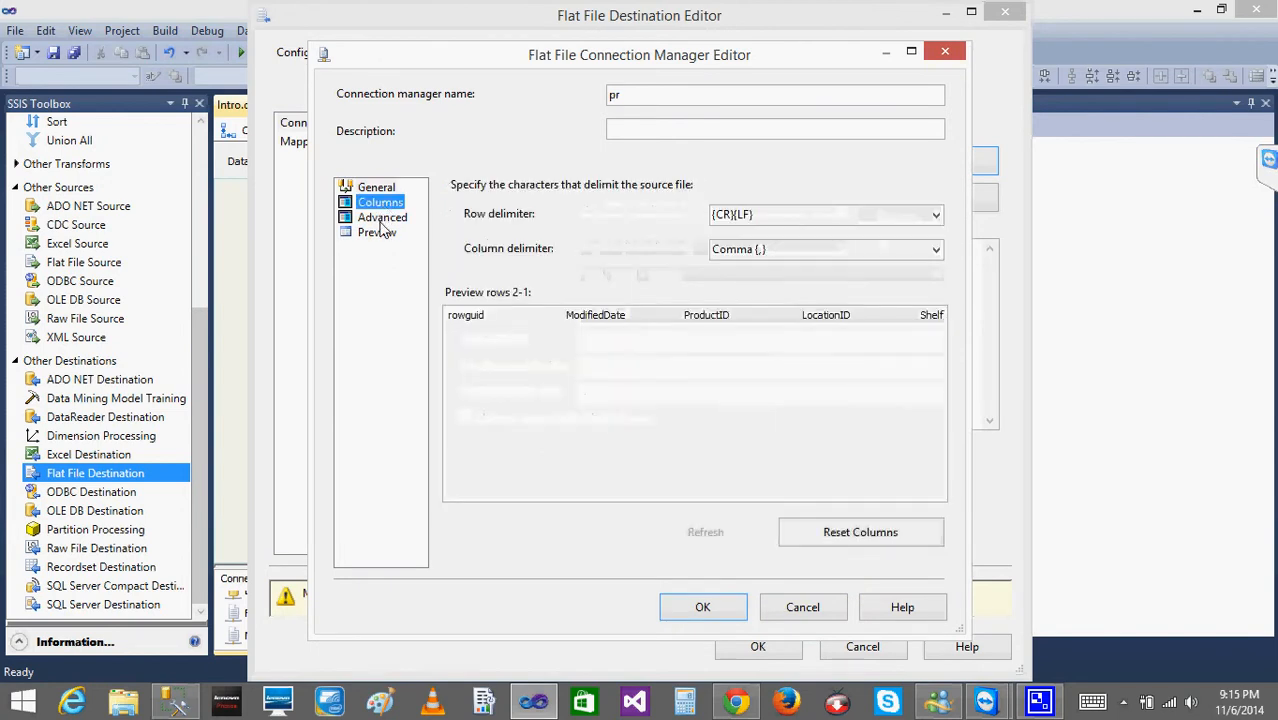
click(382, 218)
click(701, 608)
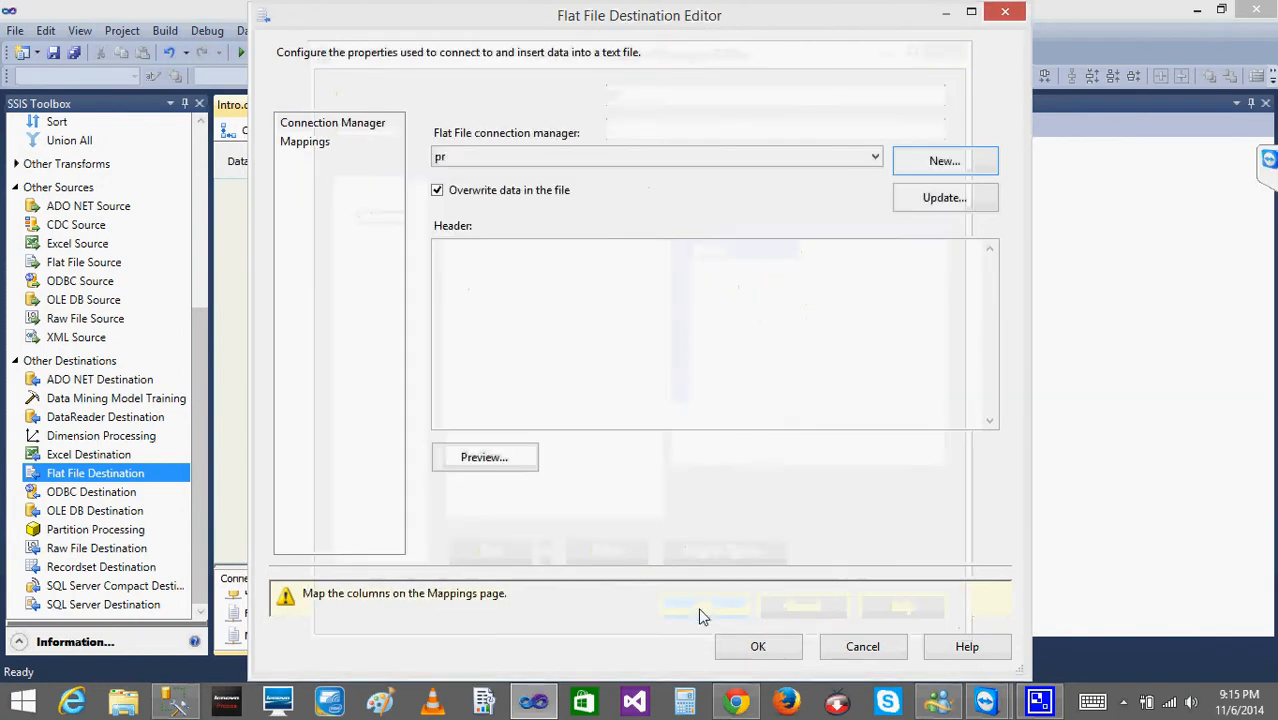
click(292, 144)
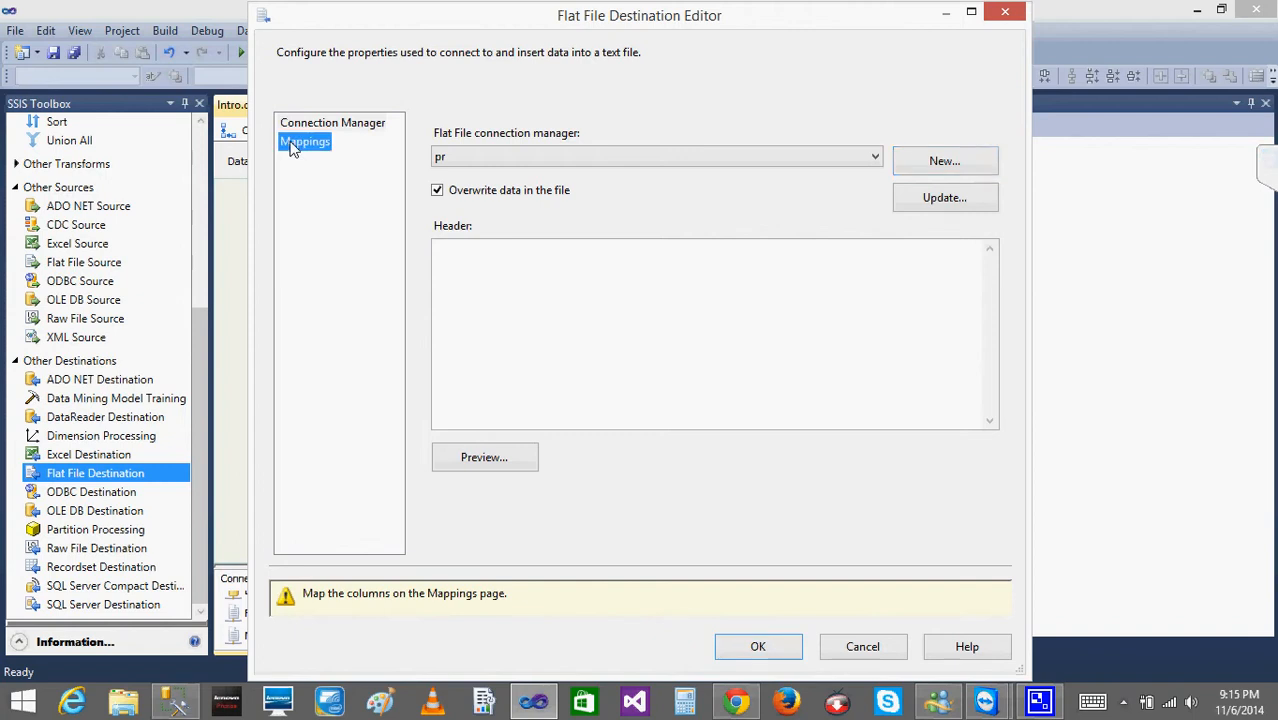
click(752, 594)
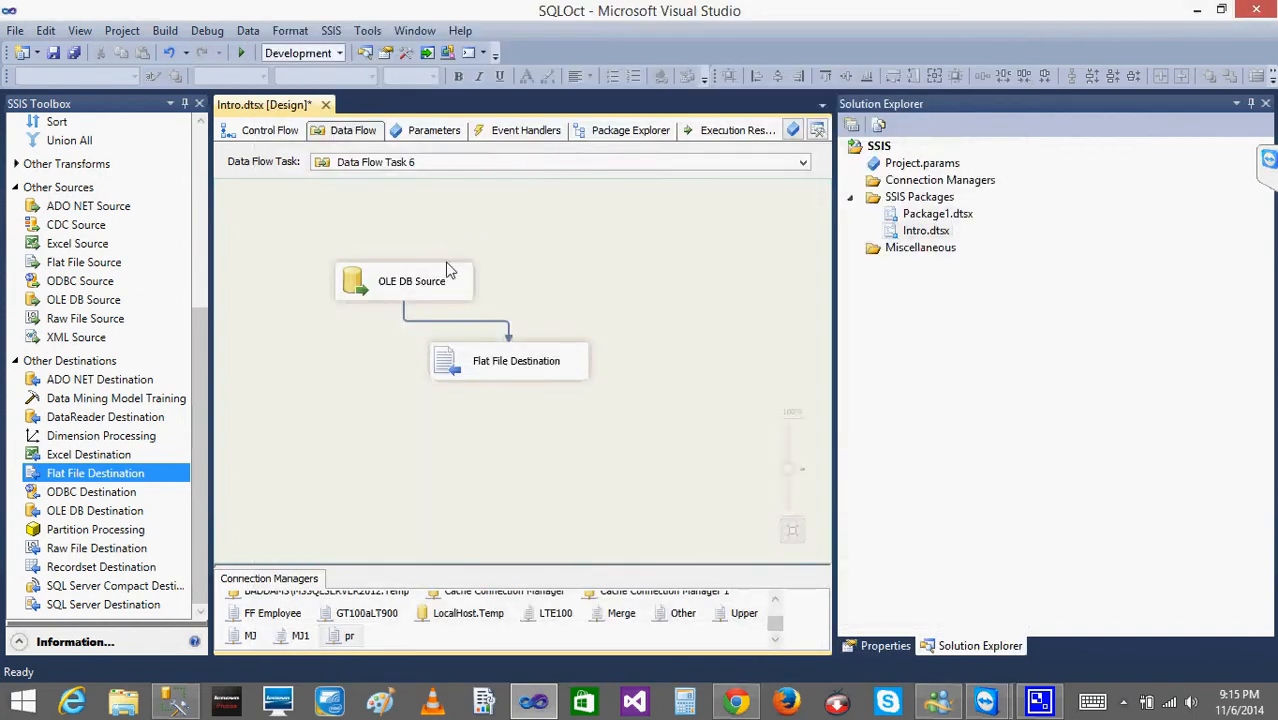
Move the Flat File Destination further down so it sits beneath the OLE DB Source.
drag(452, 371, 378, 430)
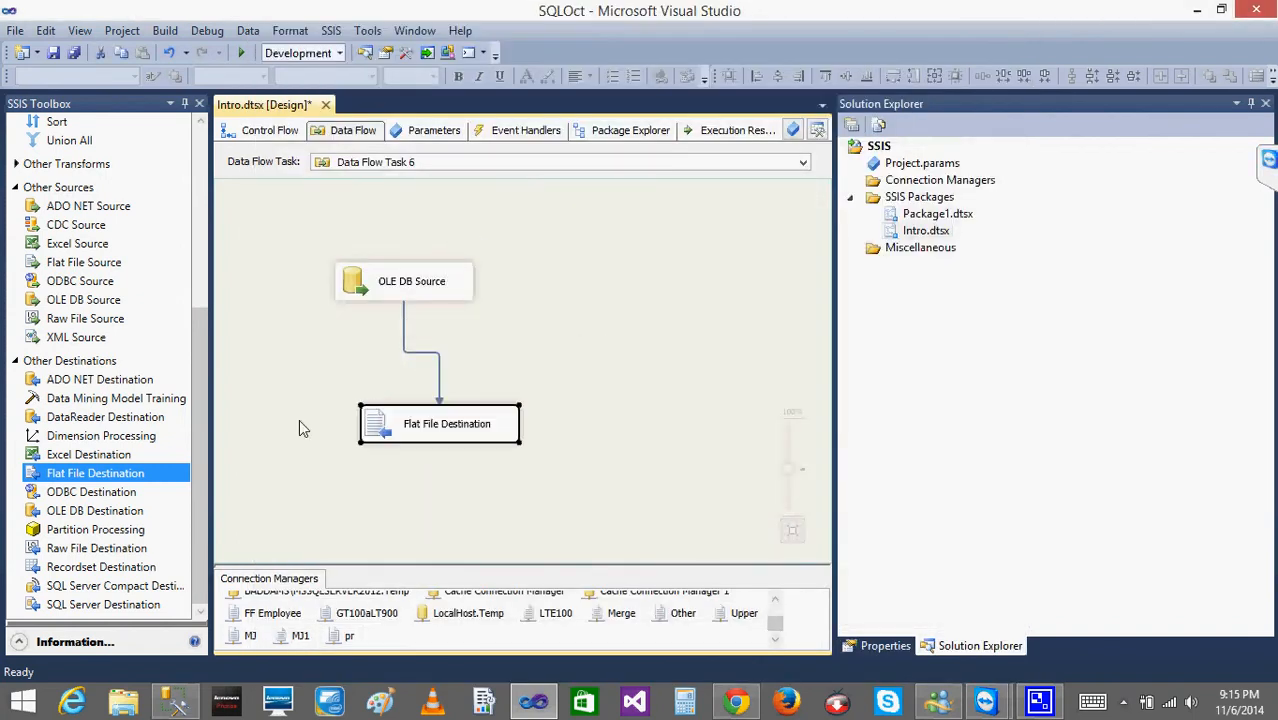
click(390, 288)
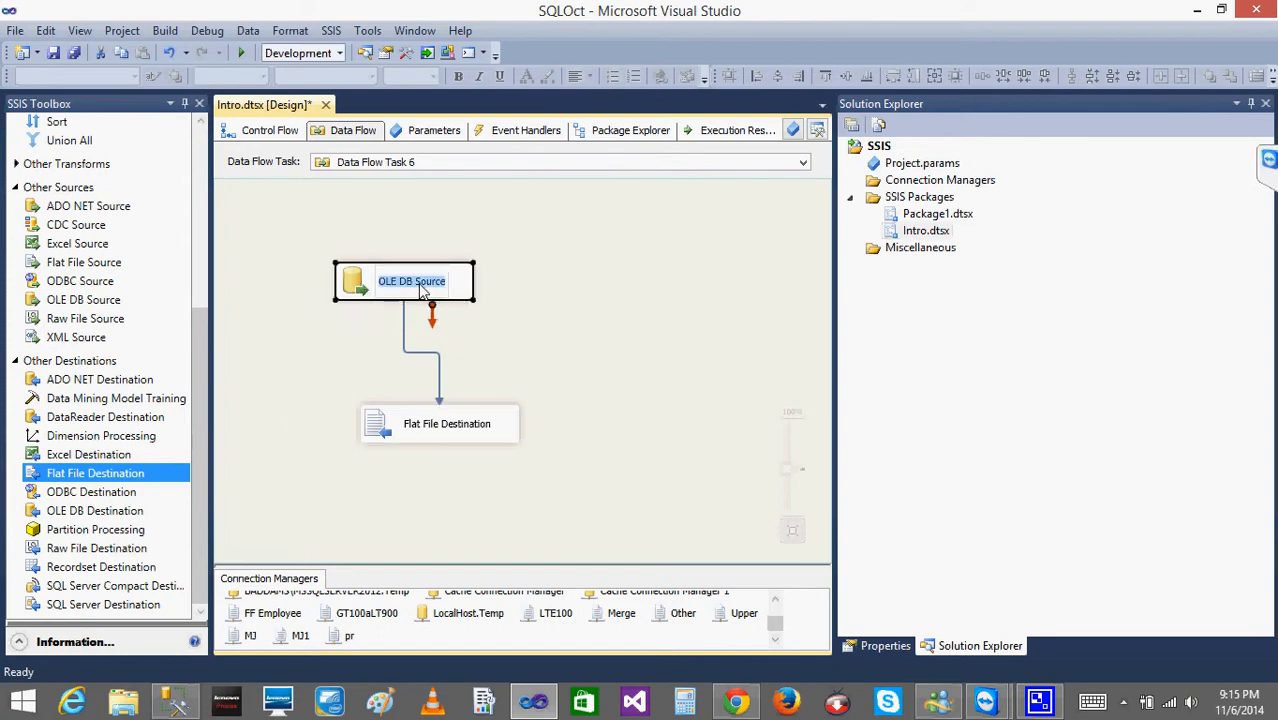
click(397, 432)
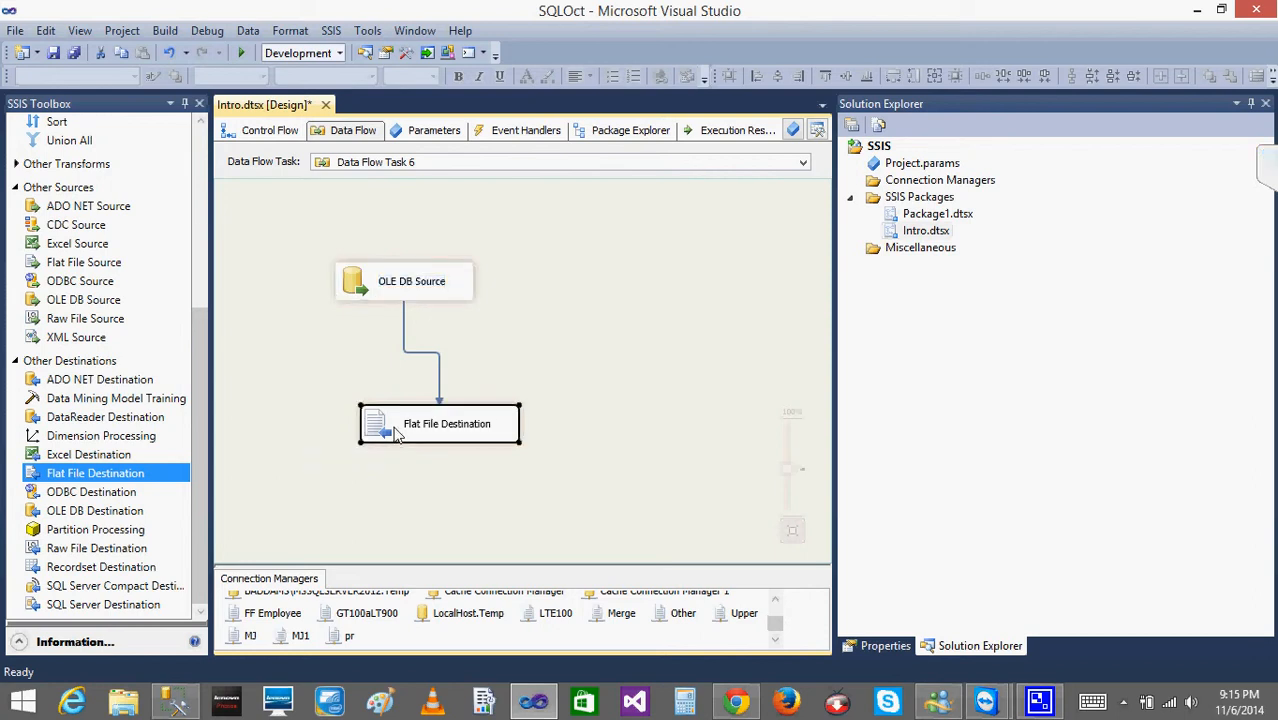
click(354, 362)
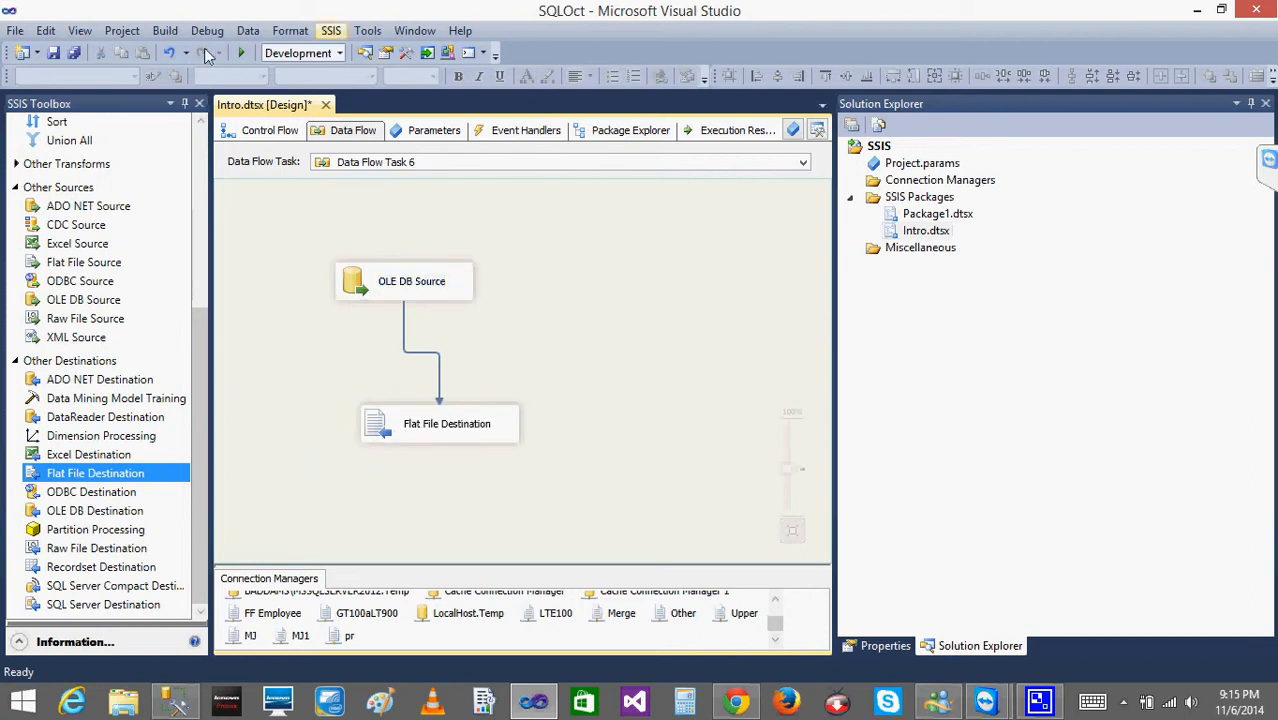
On the control flow, move Data Flow Task 5 away from Data Flow Task 6 to just beneath Data Flow Task 3.
click(262, 132)
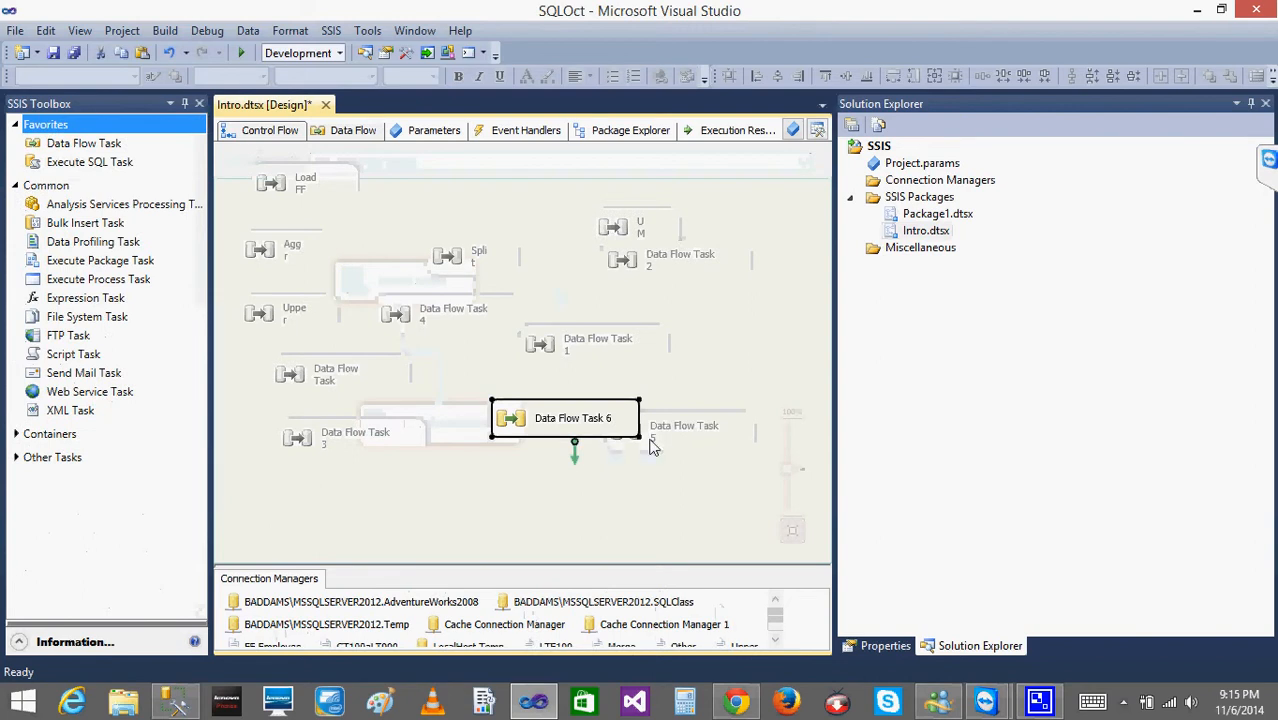
click(651, 447)
drag(651, 447, 342, 478)
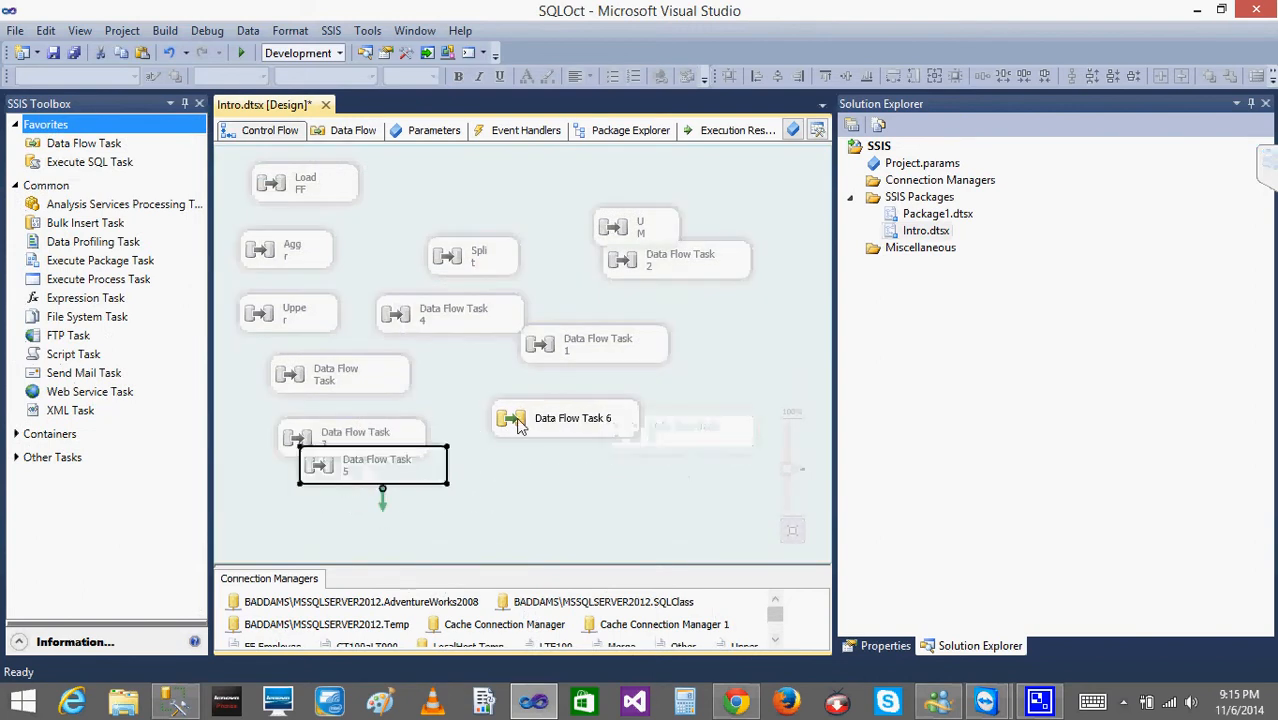
Reopen Data Flow Task 6, run the package and stop debugging once it completes.
double_click(518, 425)
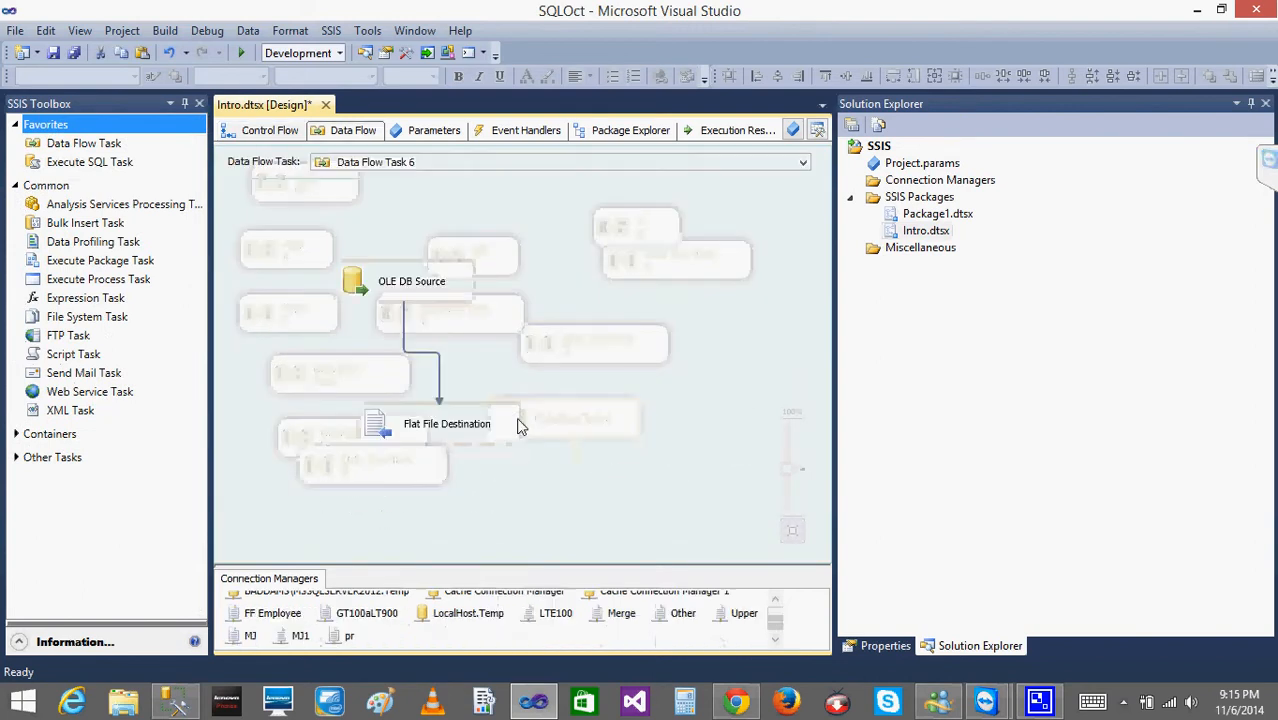
click(243, 53)
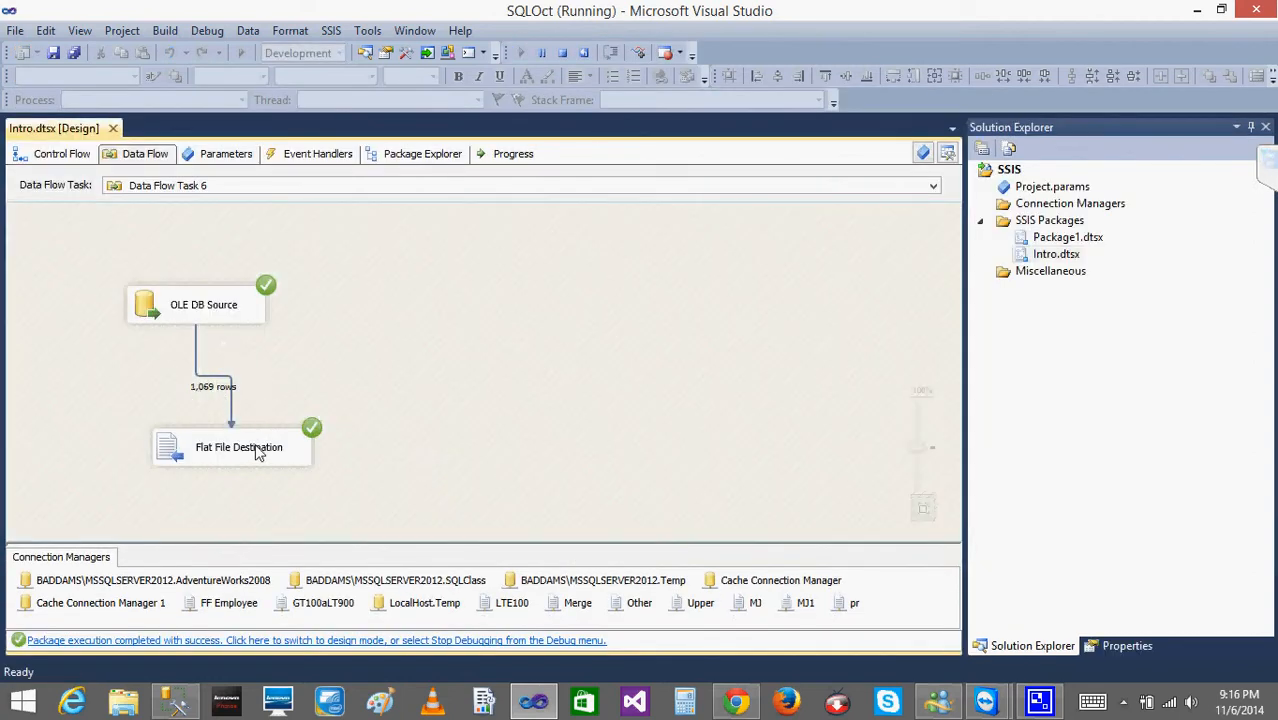
click(562, 54)
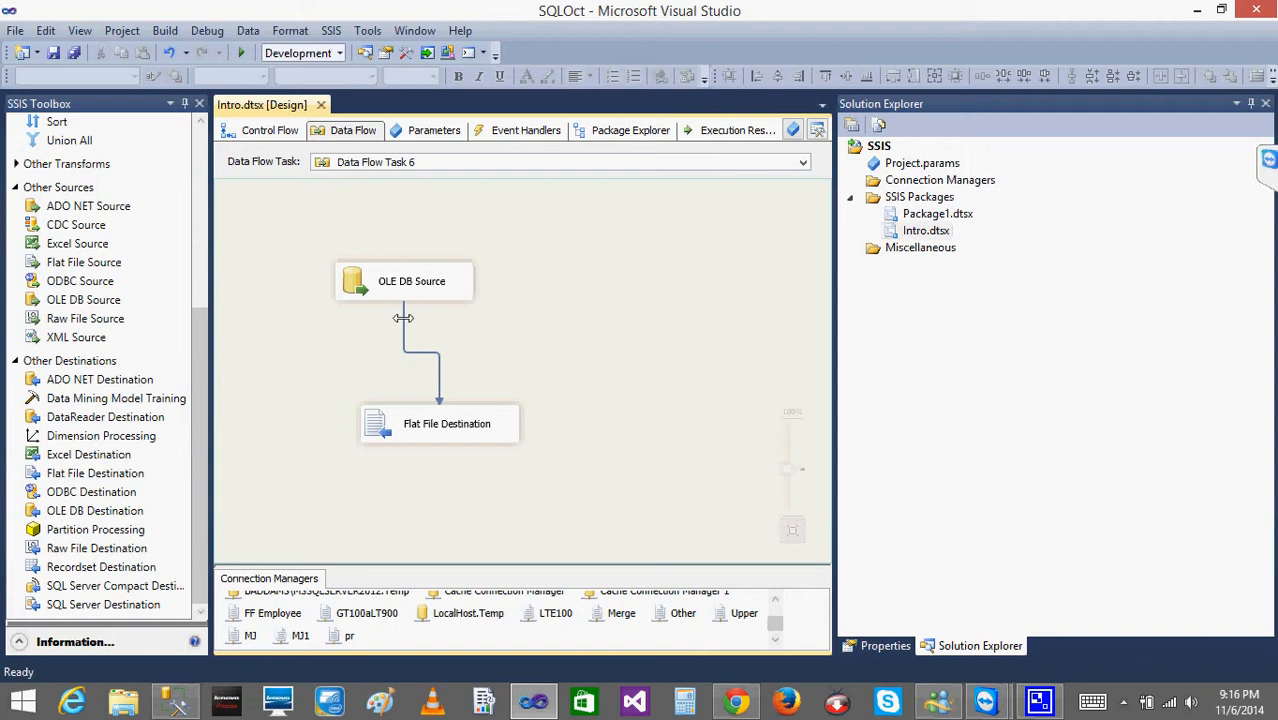
Delete the data path between the OLE DB Source and the Flat File Destination.
click(403, 318)
key(Delete)
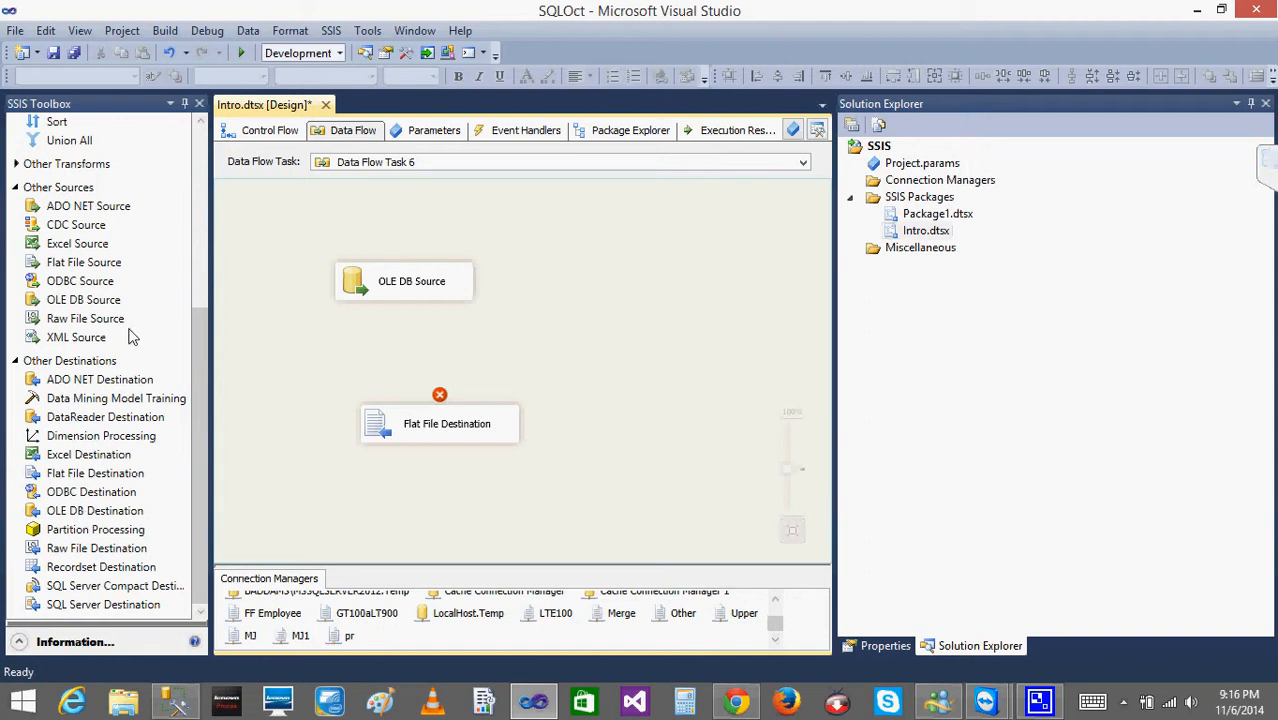
Add a Row Sampling transformation to the data flow between the OLE DB Source and the Flat File Destination.
drag(200, 394, 210, 252)
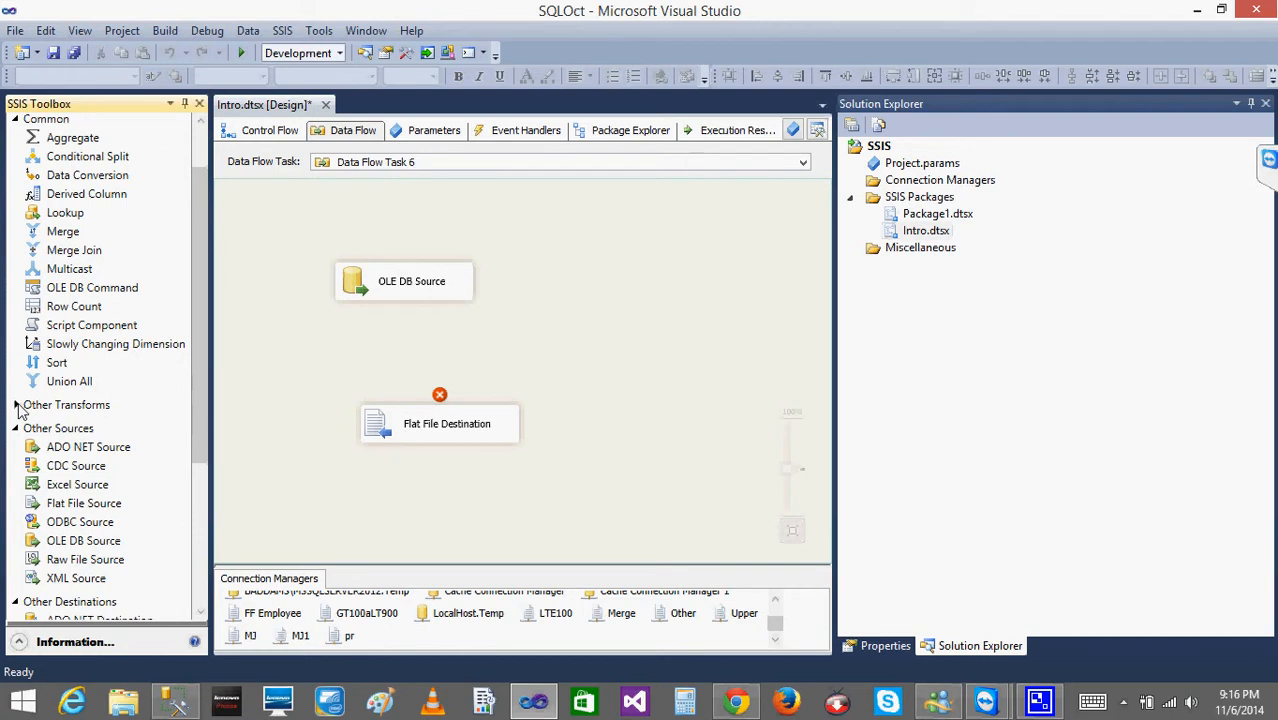
scroll(40, 414, up, 2)
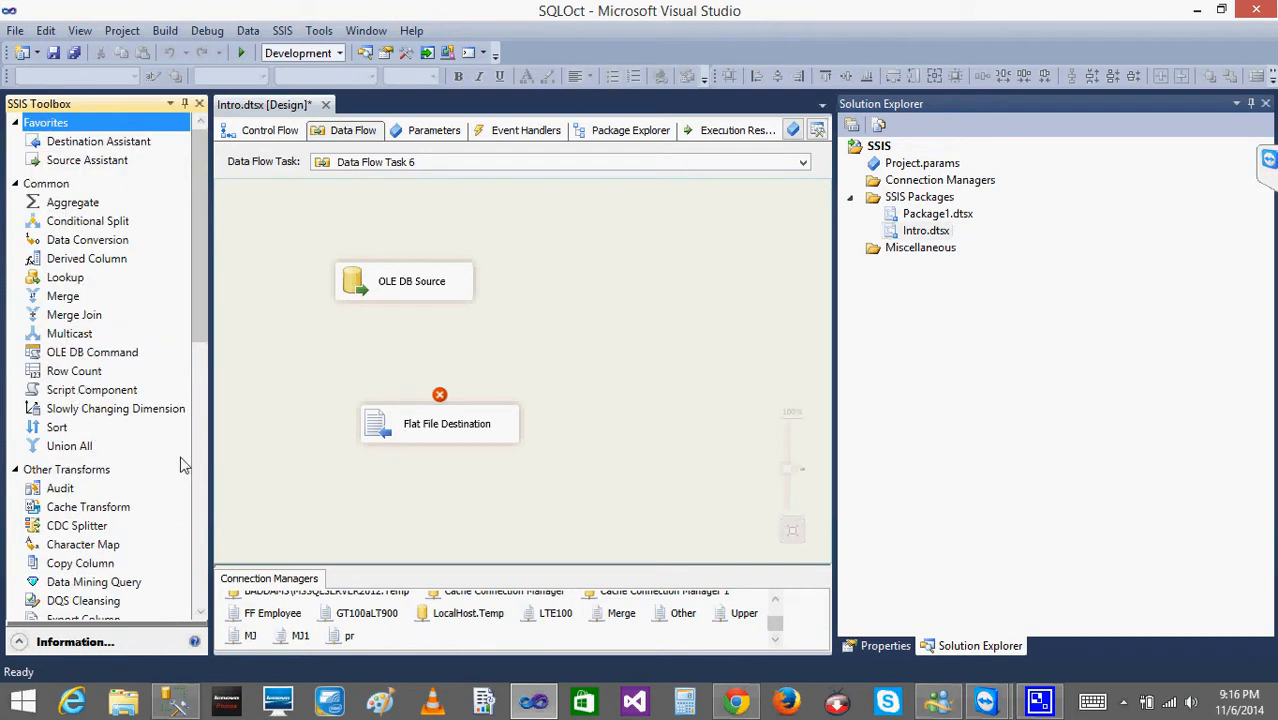
drag(203, 315, 210, 437)
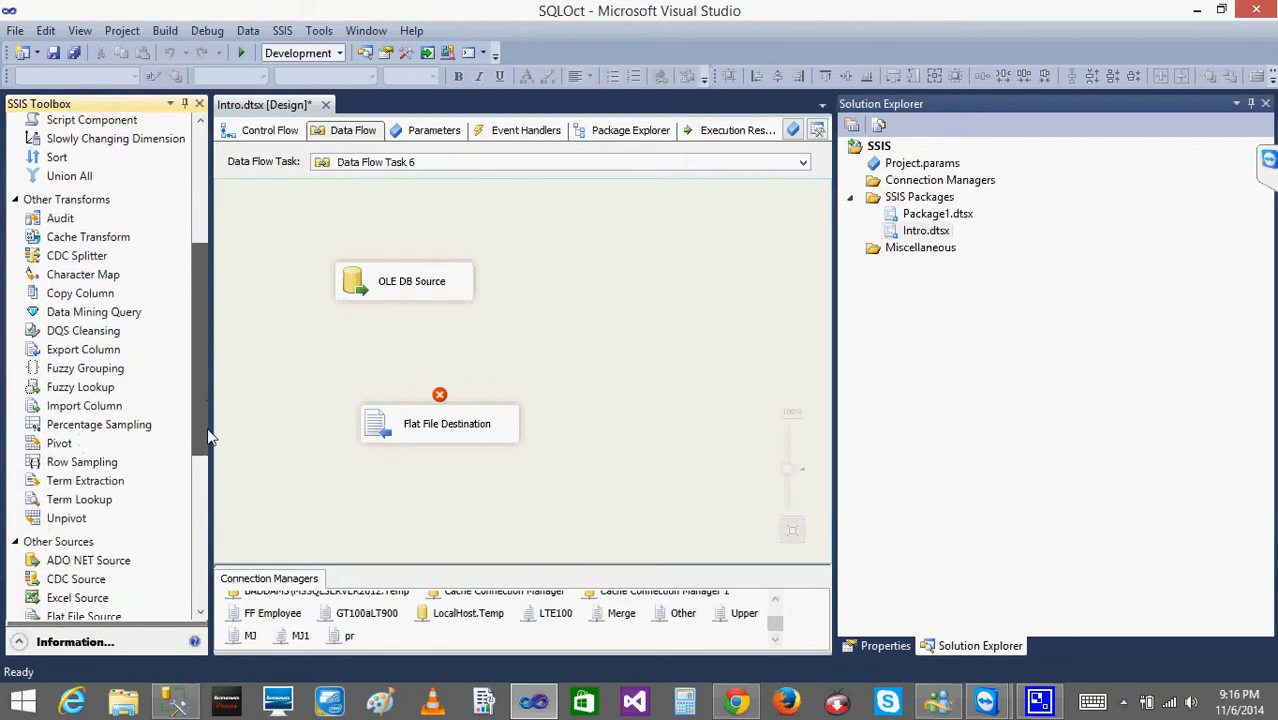
click(93, 466)
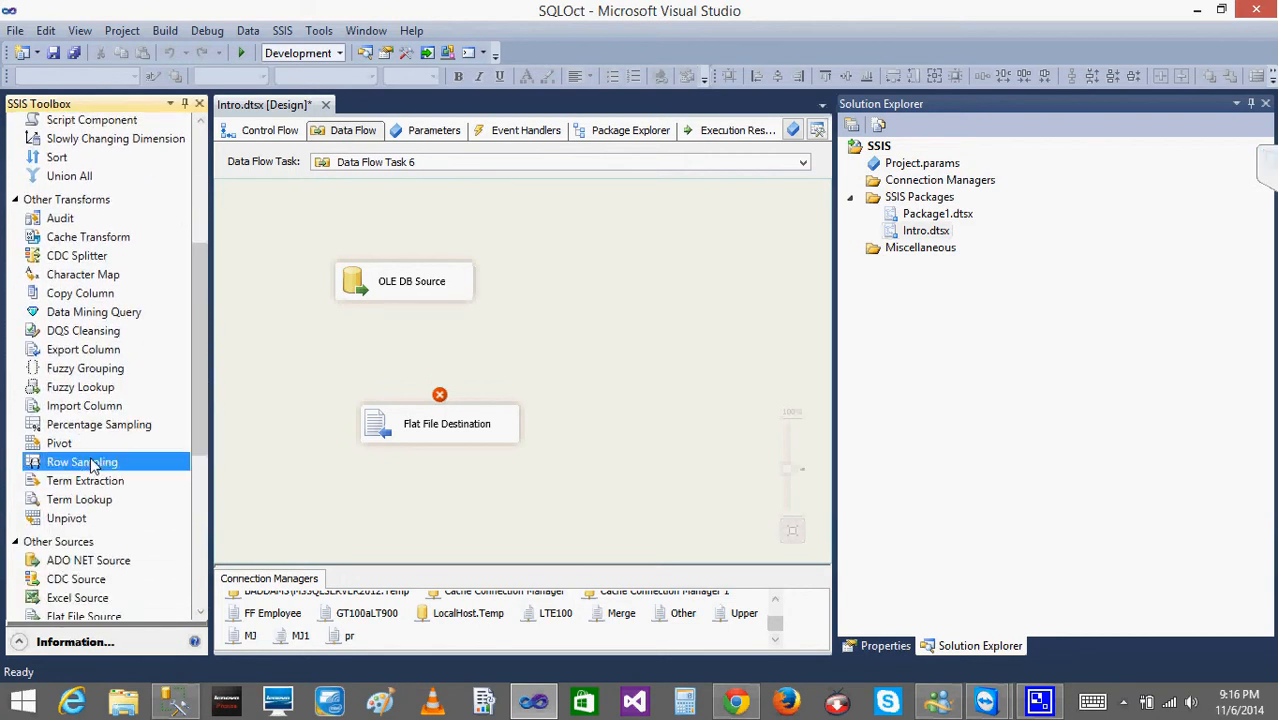
click(368, 342)
click(313, 372)
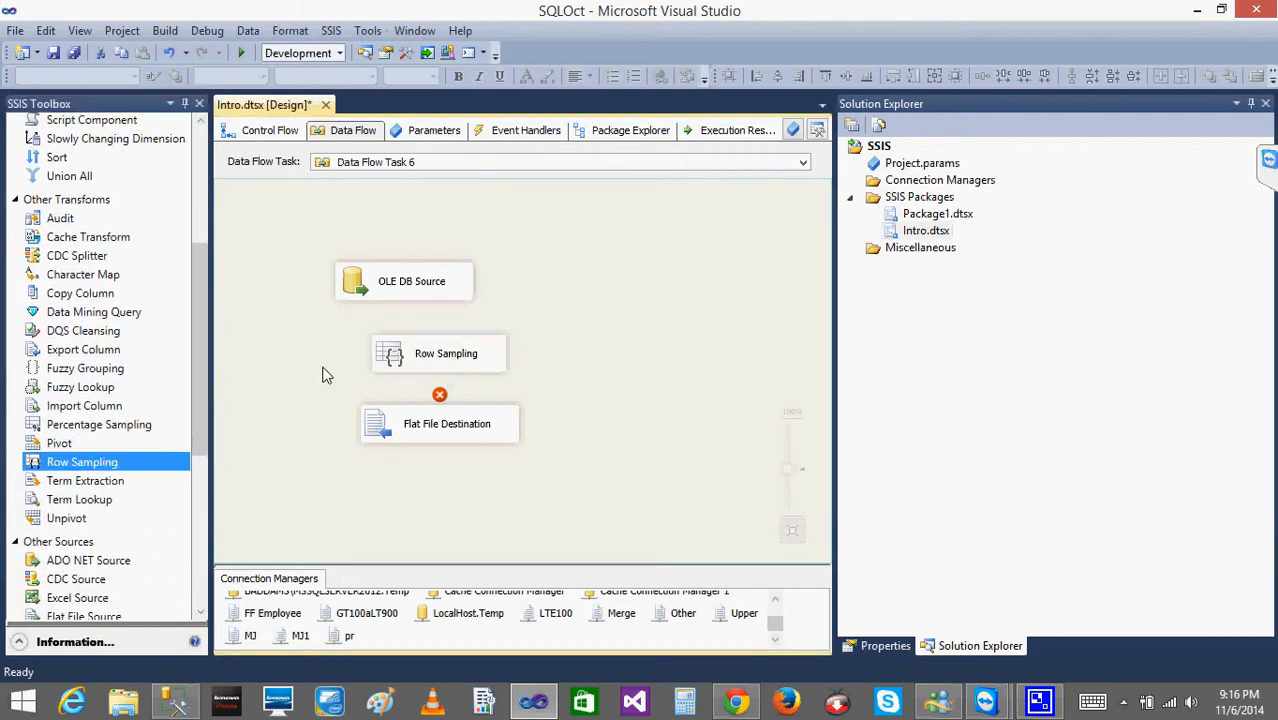
Connect the OLE DB Source to Row Sampling and set the transformation's number of rows to 1.
click(394, 292)
drag(405, 306, 427, 366)
click(397, 358)
double_click(397, 358)
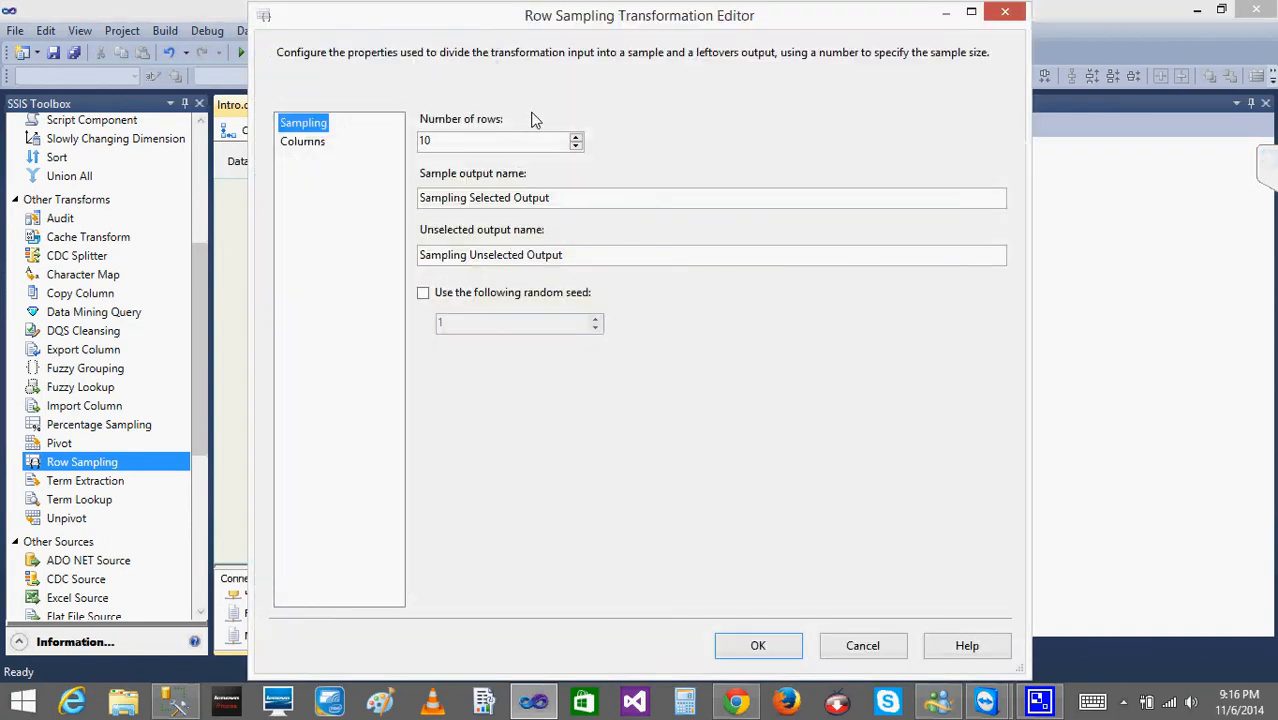
double_click(480, 137)
text(1)
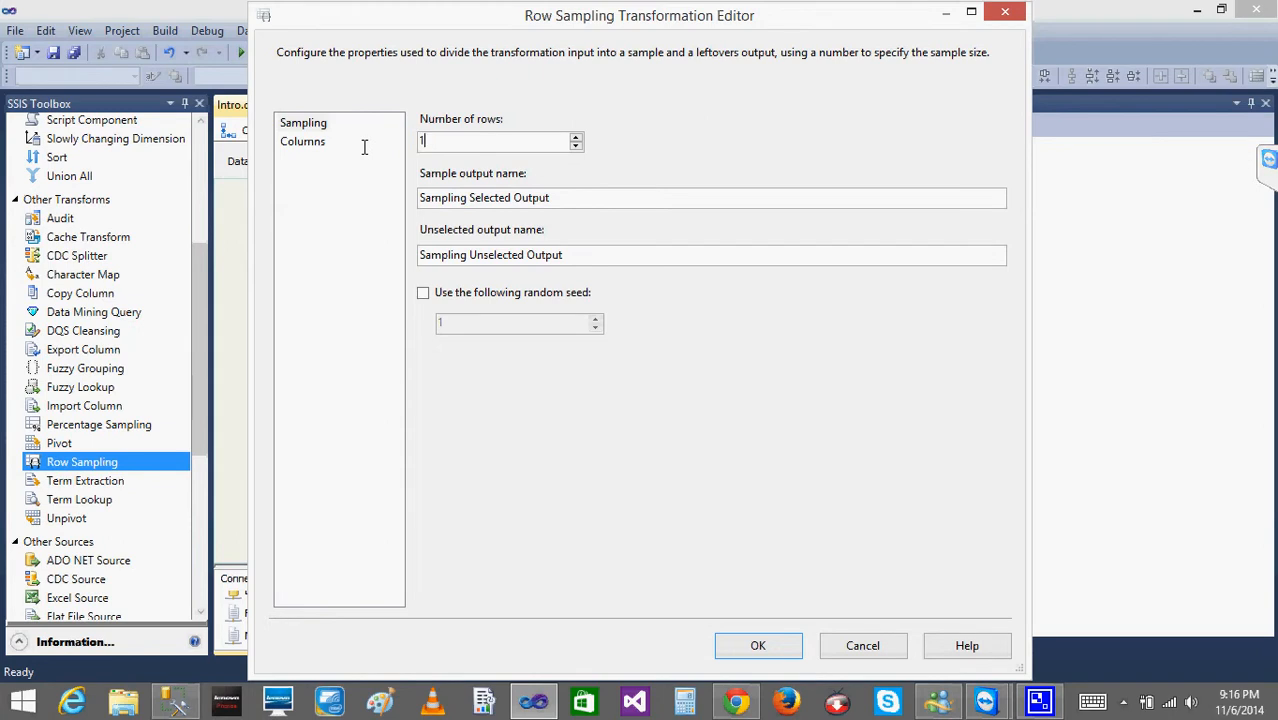
click(750, 645)
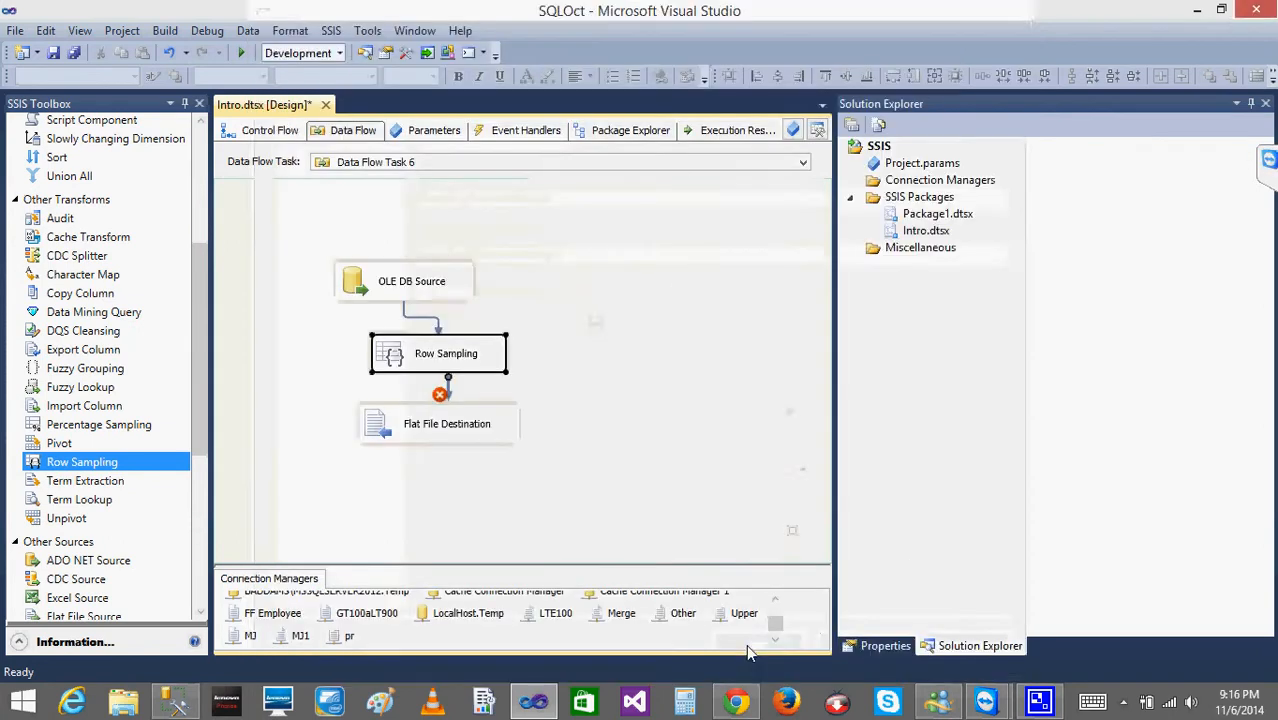
Connect Row Sampling's Sampling Selected Output to the Flat File Destination Input and move the destination slightly further down.
mouse_move(452, 406)
mouse_down()
mouse_move(458, 392)
mouse_move(450, 430)
mouse_up()
click(866, 345)
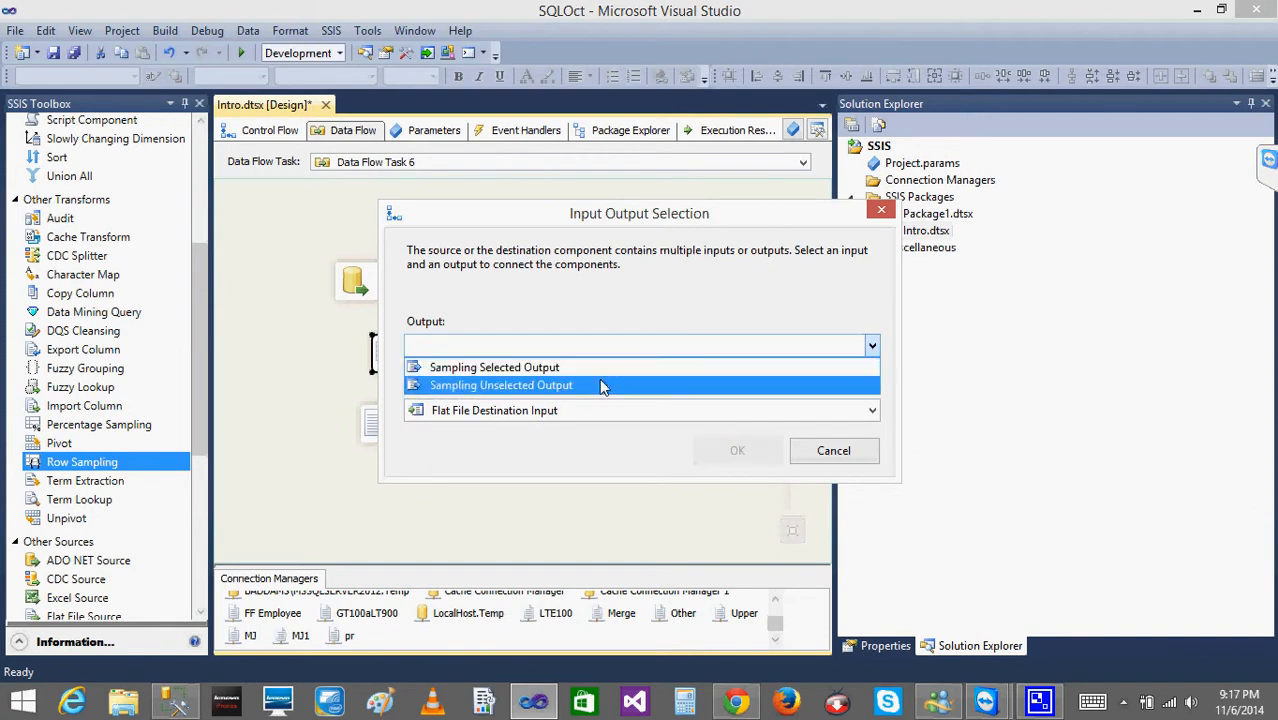
click(594, 369)
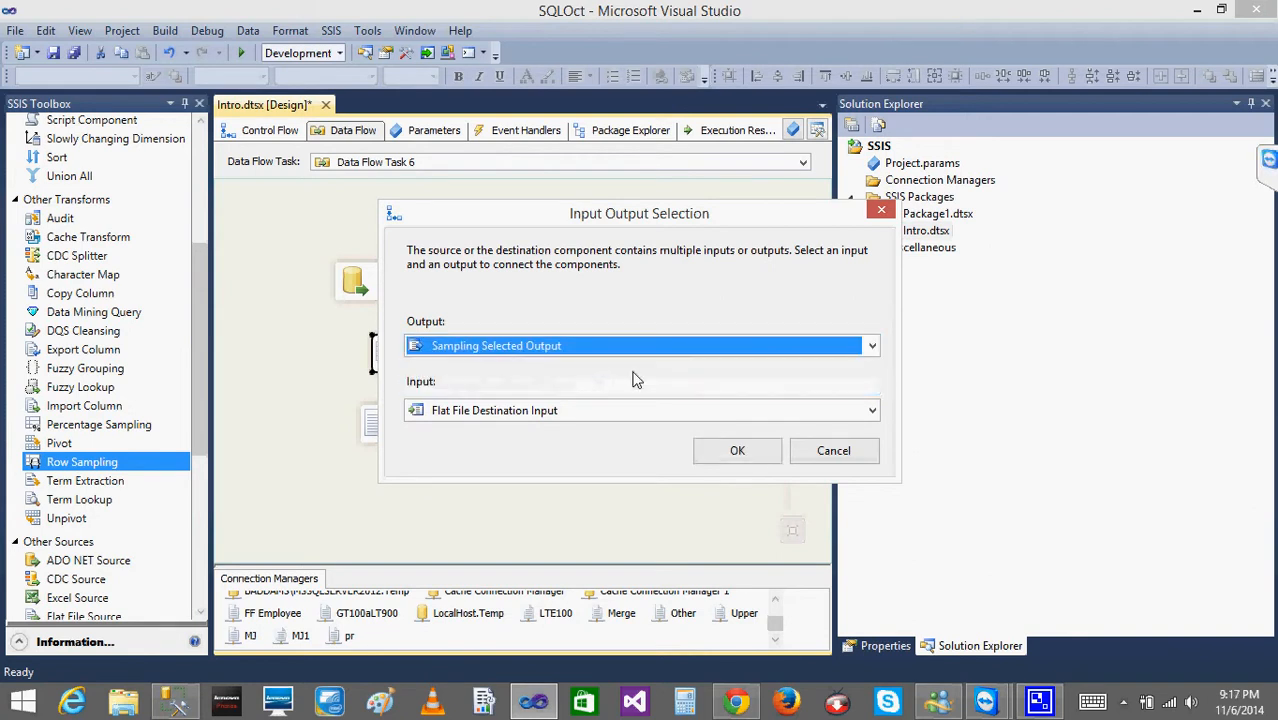
click(545, 348)
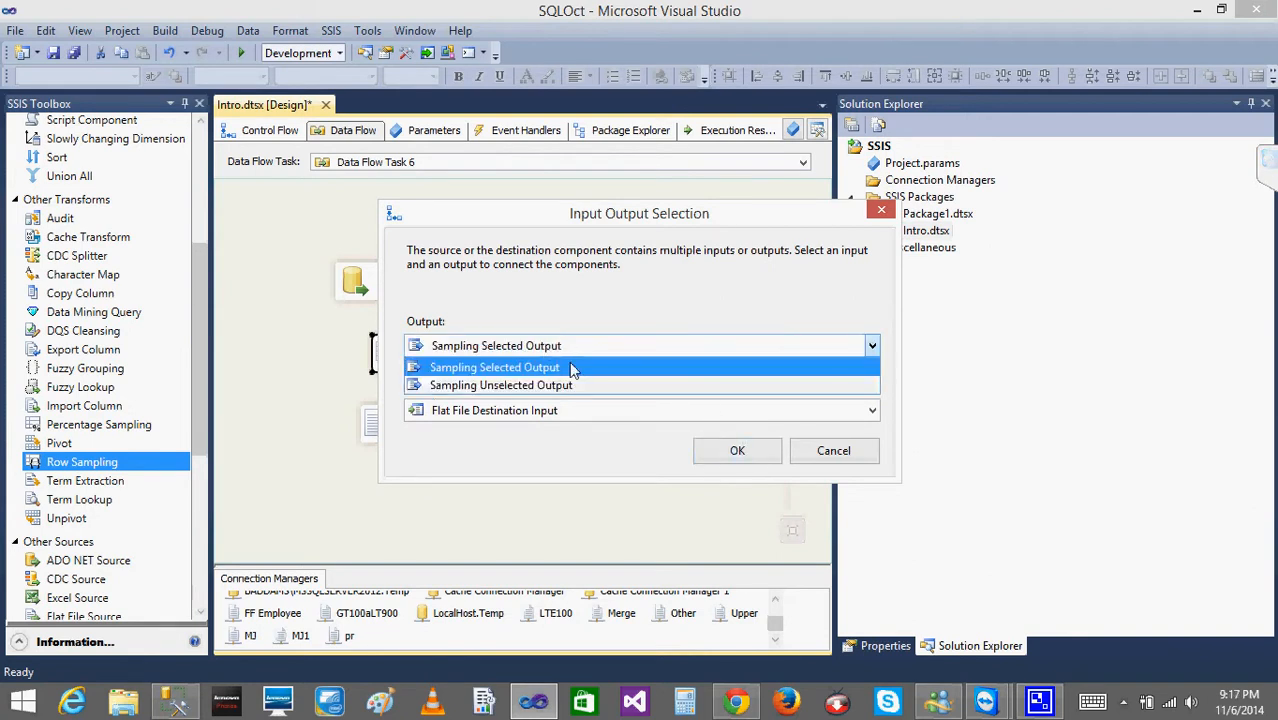
click(543, 368)
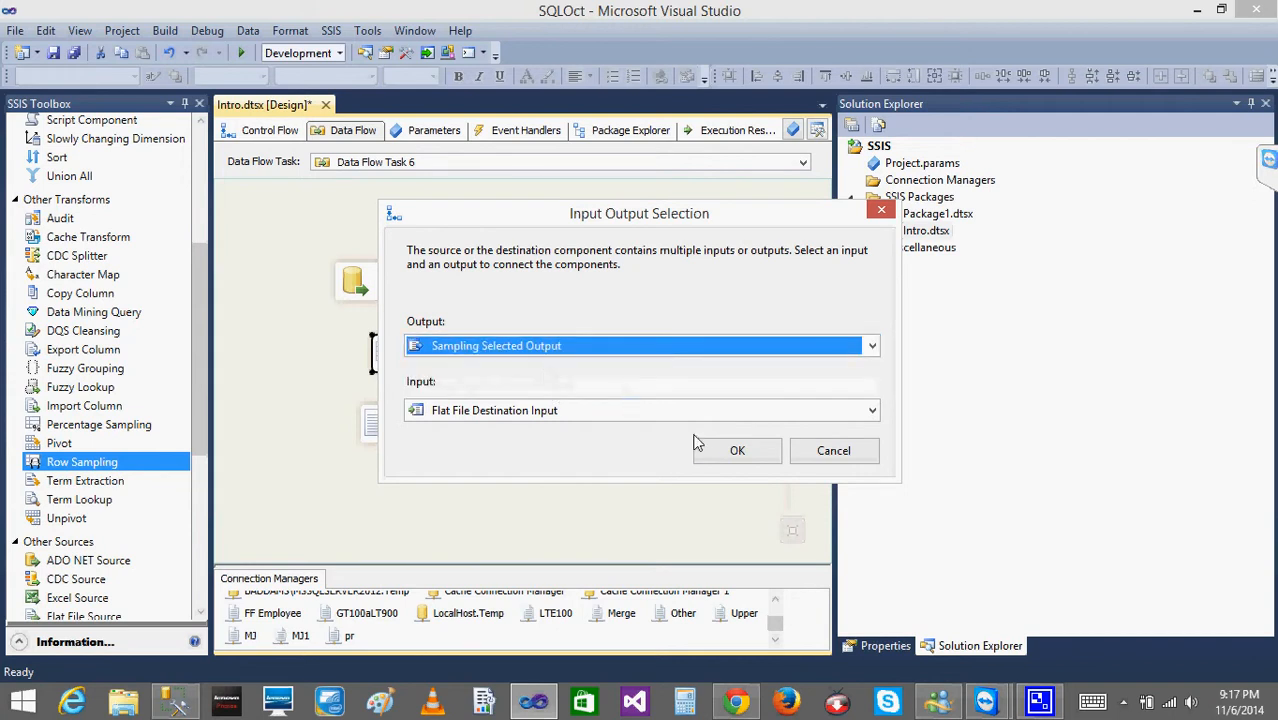
click(737, 450)
drag(393, 437, 397, 471)
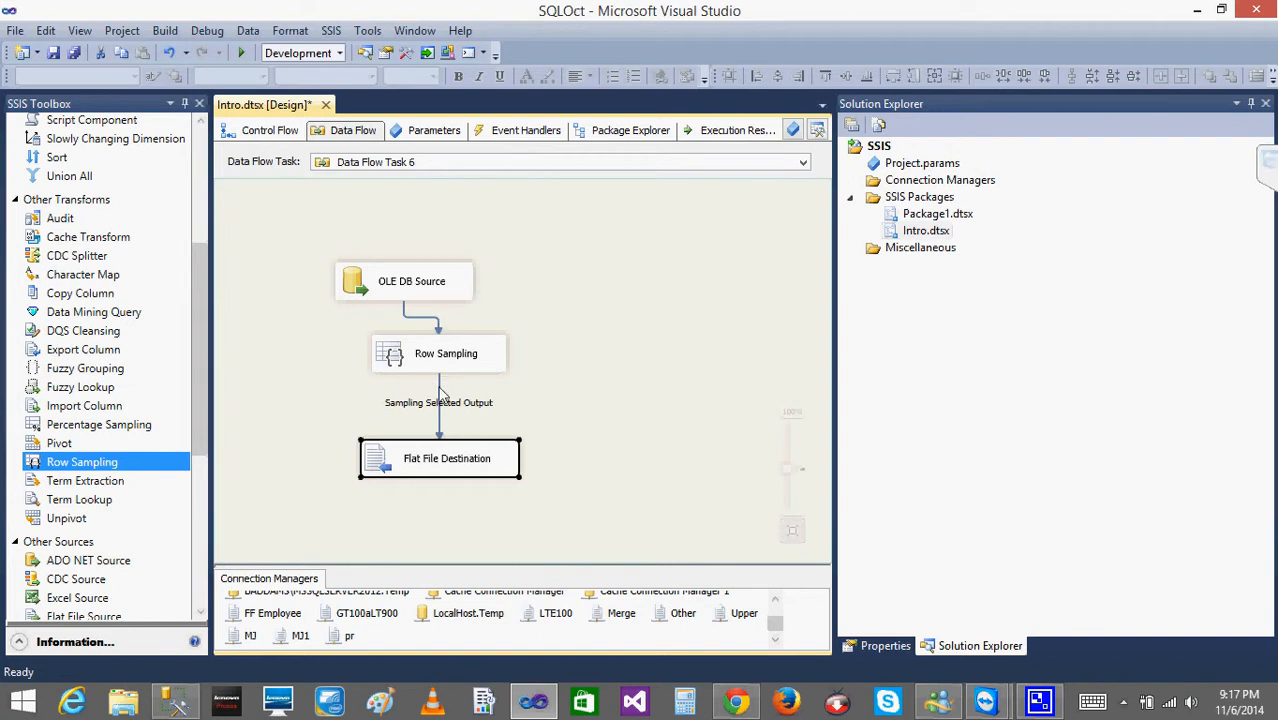
Enable a data viewer on the path from Row Sampling to the Flat File Destination and run the package.
right_click(438, 386)
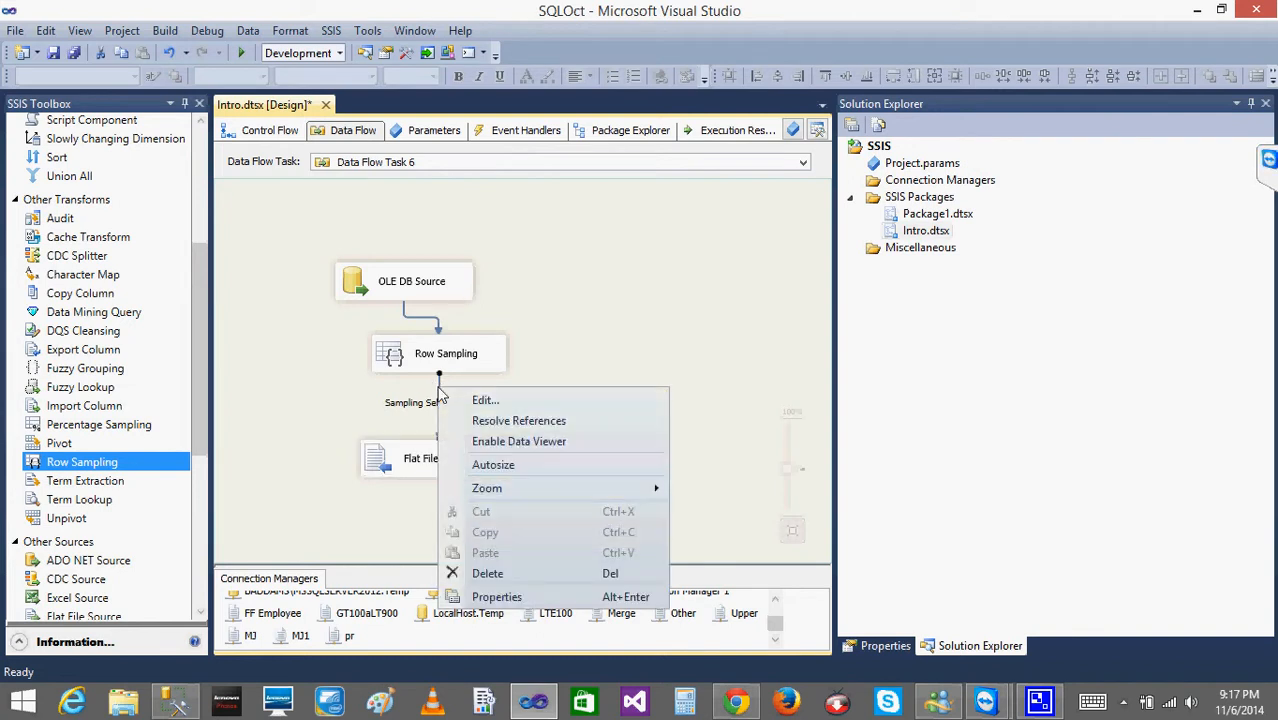
click(500, 442)
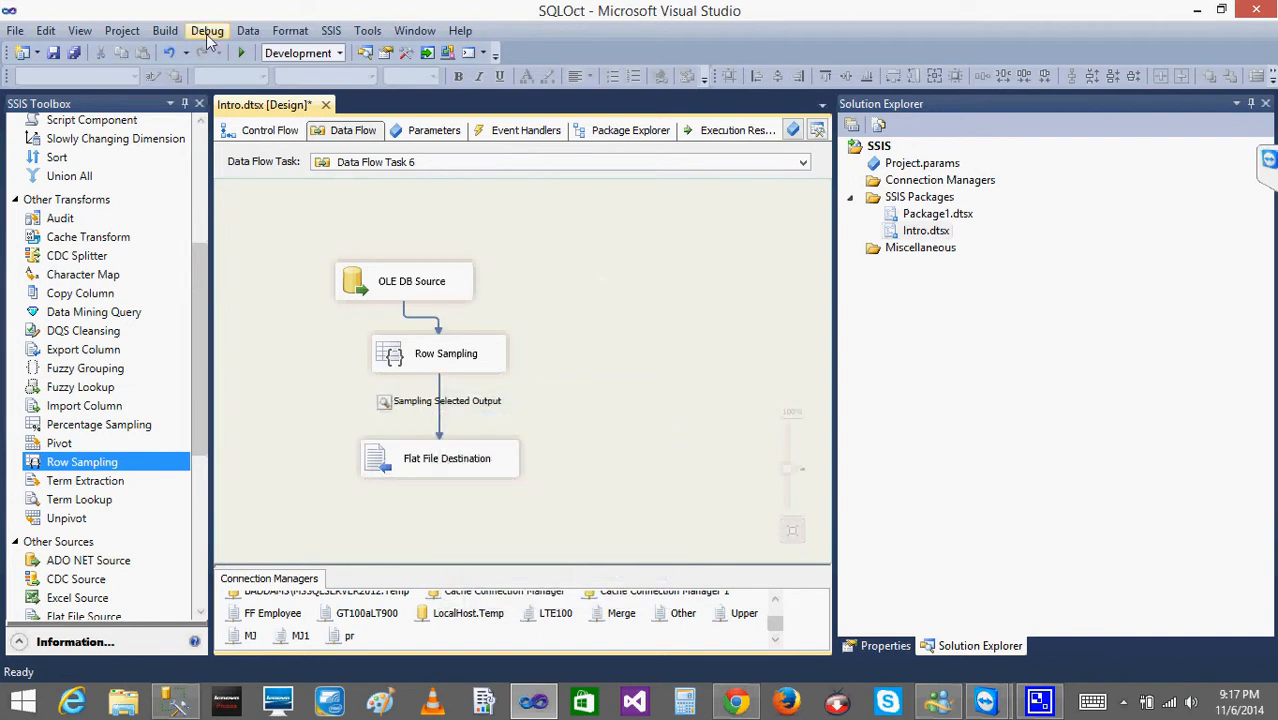
click(243, 55)
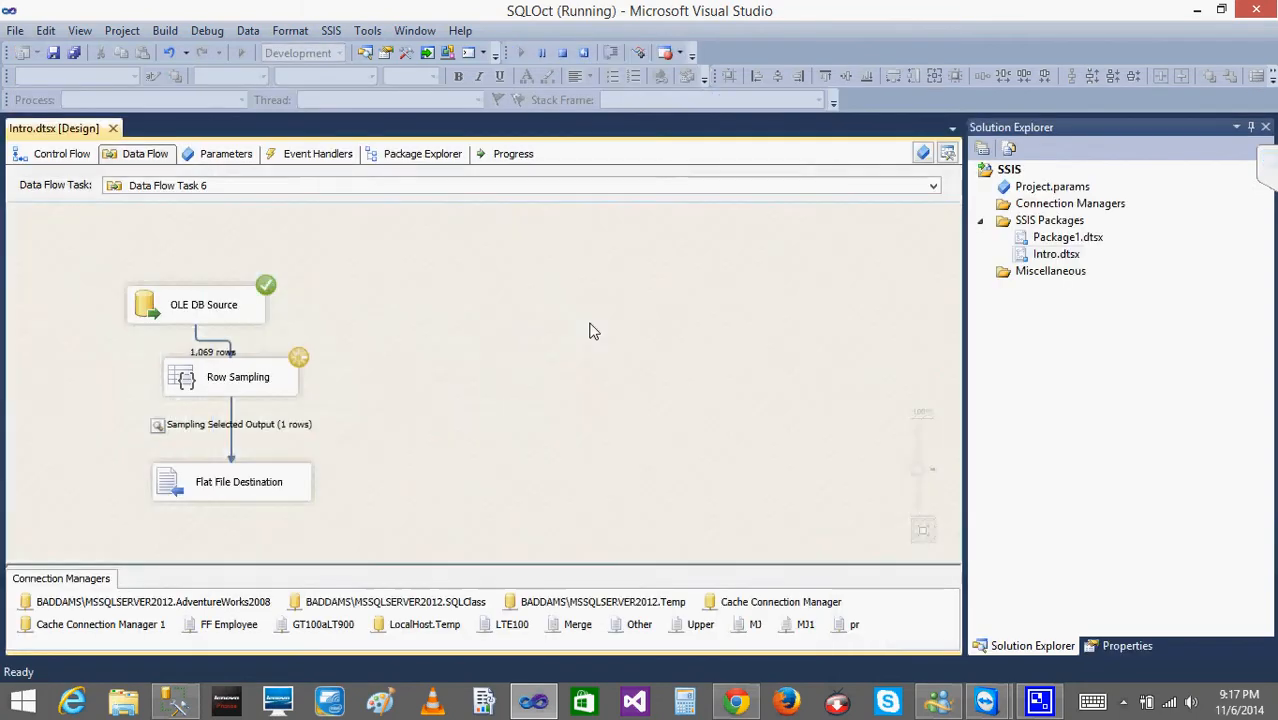
Float the data viewer beside the flow, resize its columns to inspect the sampled row, and close it and stop debugging.
drag(300, 108, 713, 160)
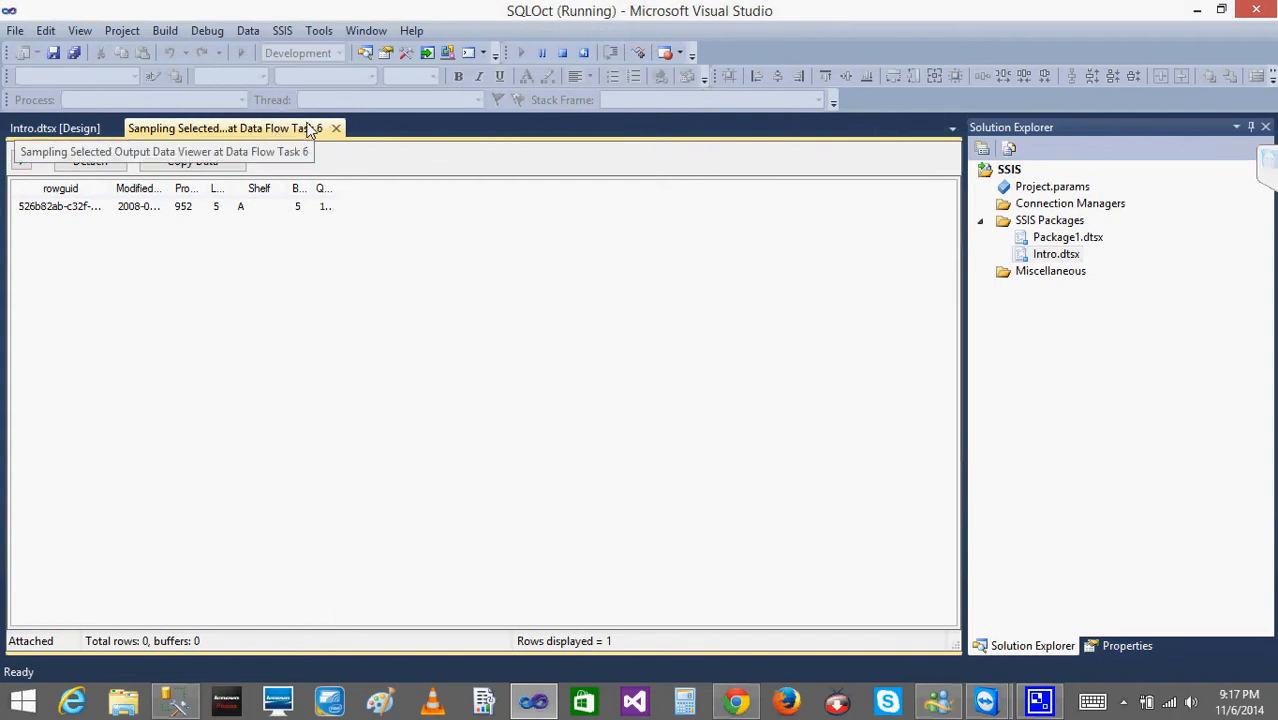
drag(314, 128, 702, 205)
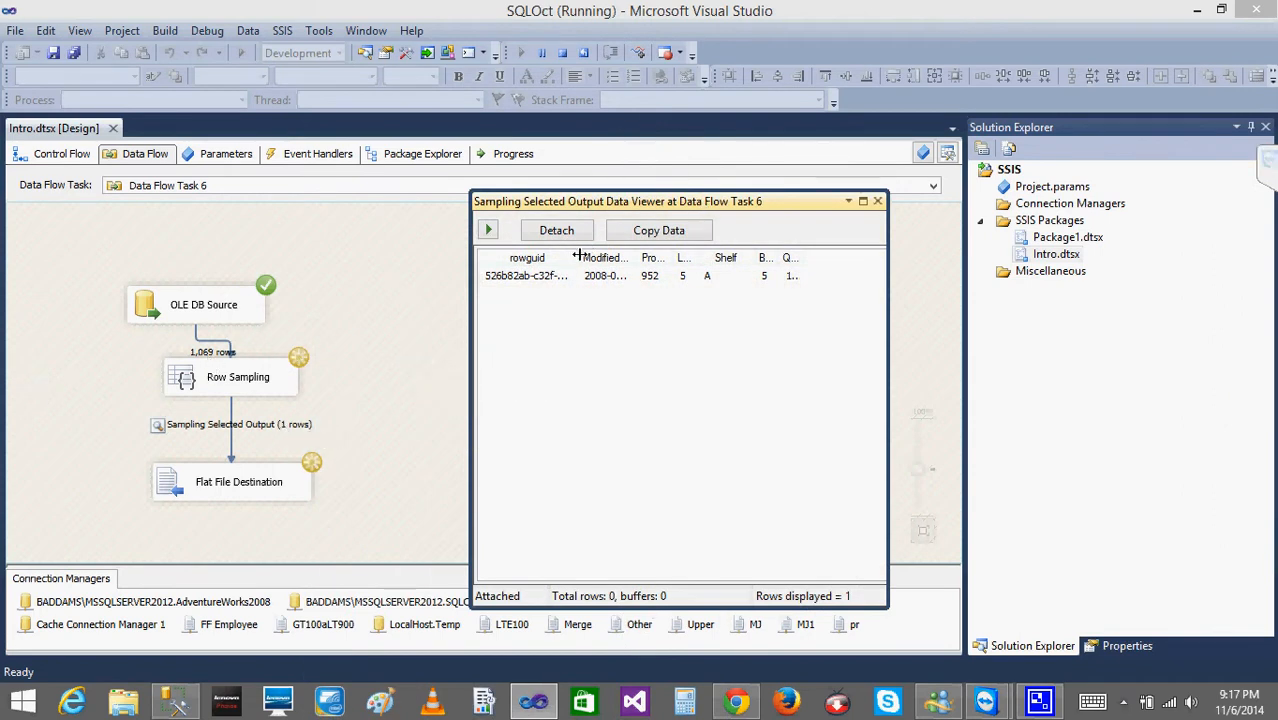
drag(577, 257, 520, 266)
drag(725, 257, 804, 257)
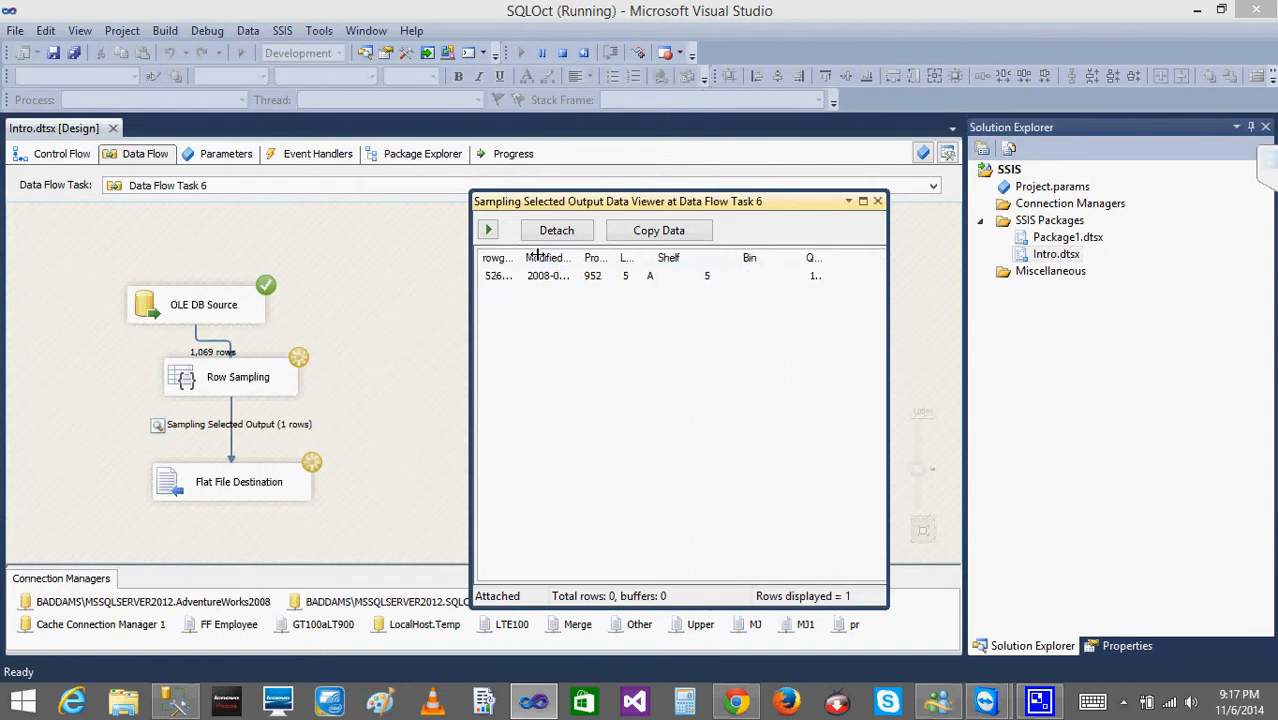
drag(538, 255, 698, 255)
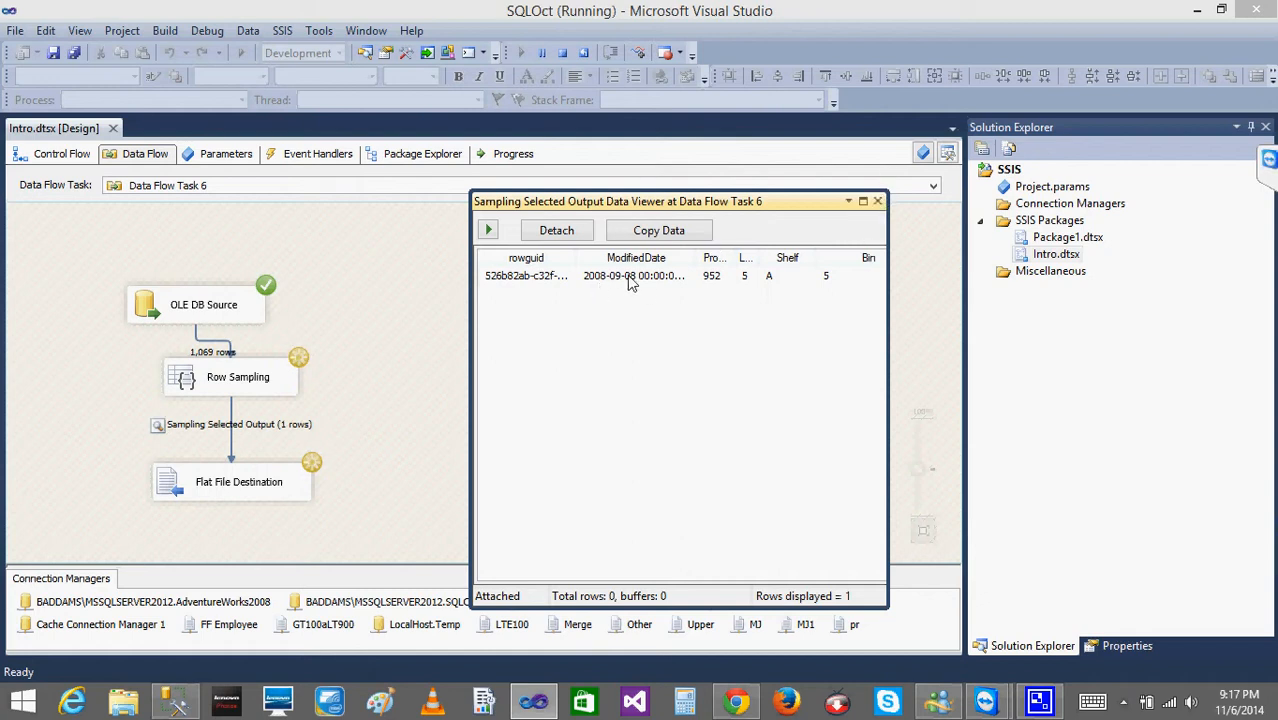
click(878, 201)
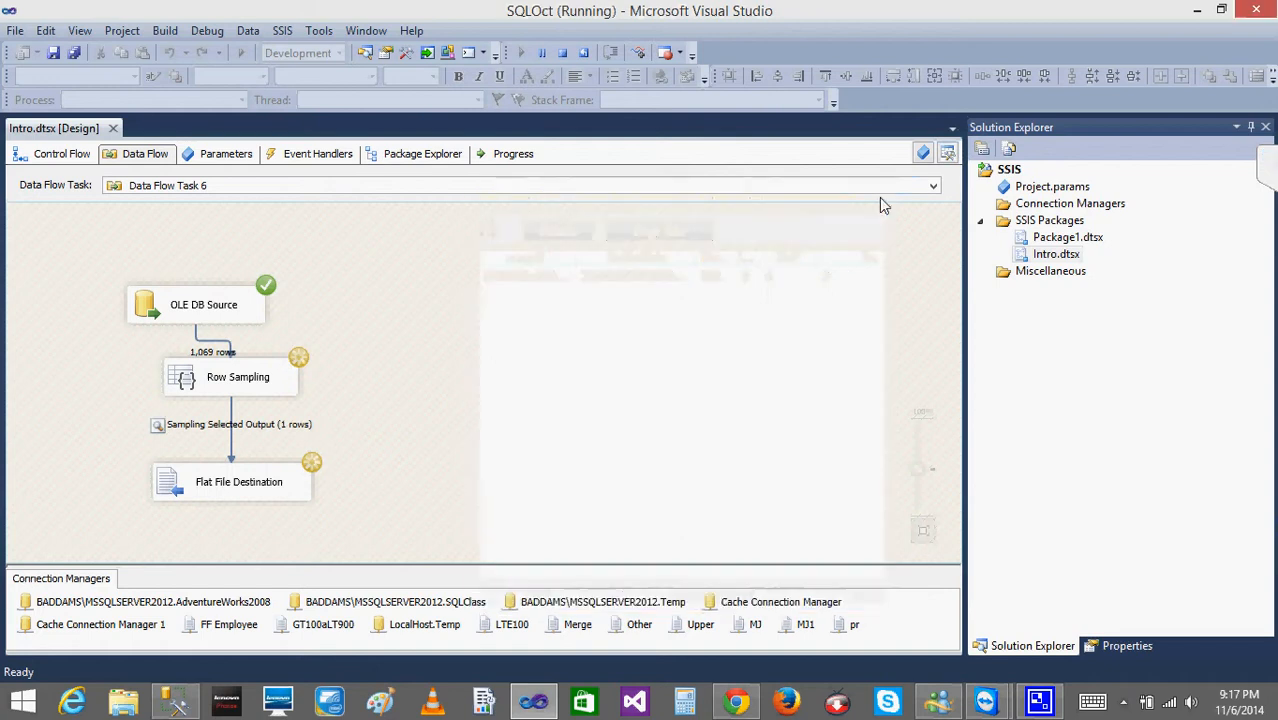
click(562, 52)
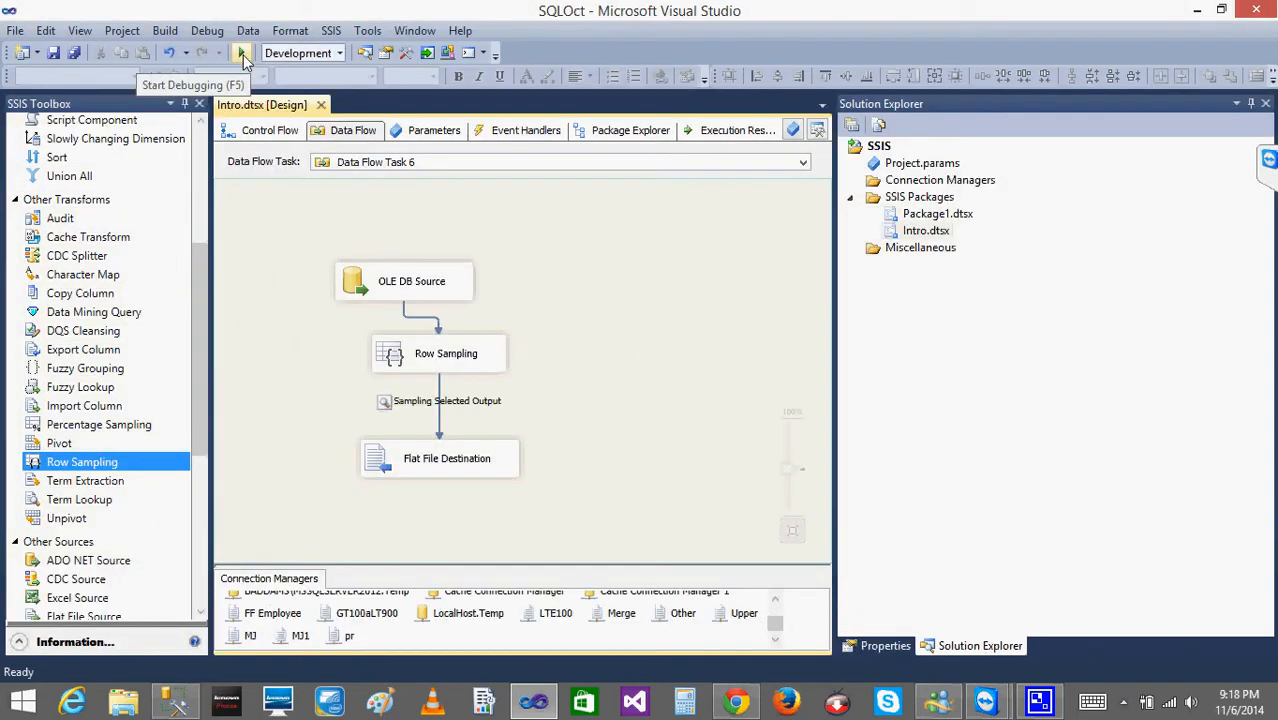
Run the package again, inspect the sampled row's ModifiedDate, ProductID and LocationID in the data viewer, and stop debugging.
click(243, 55)
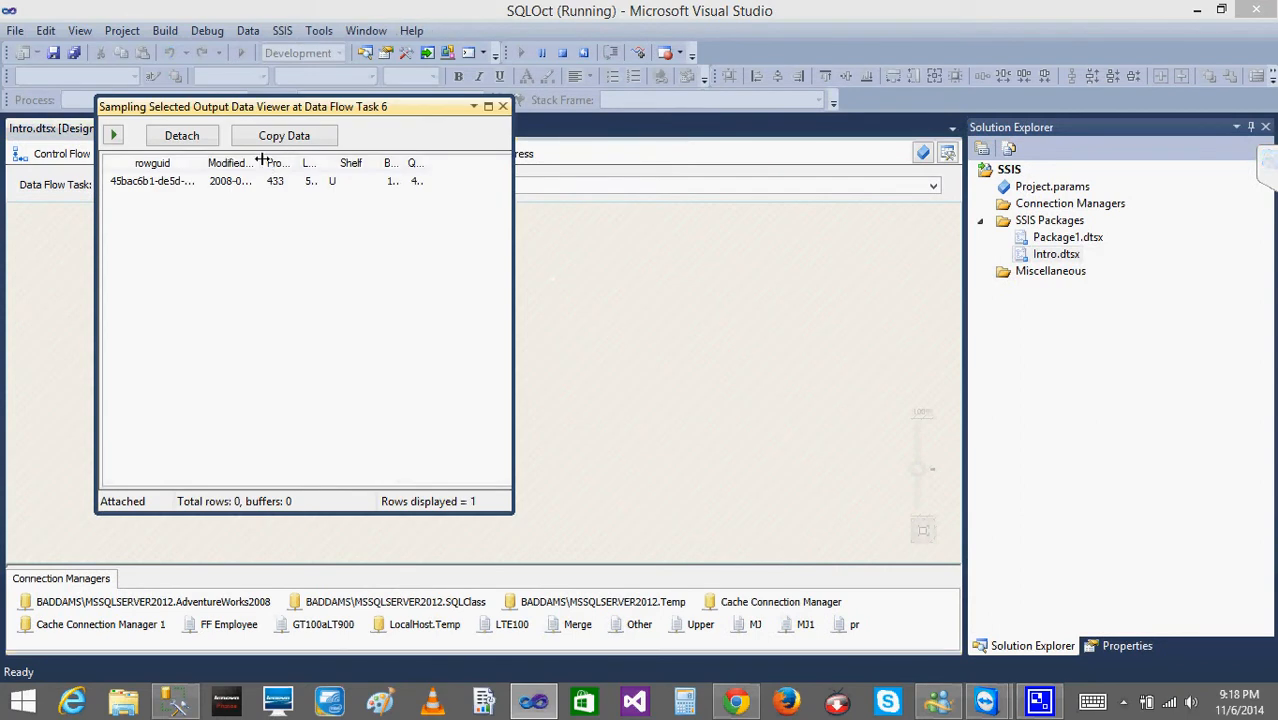
drag(264, 163, 322, 163)
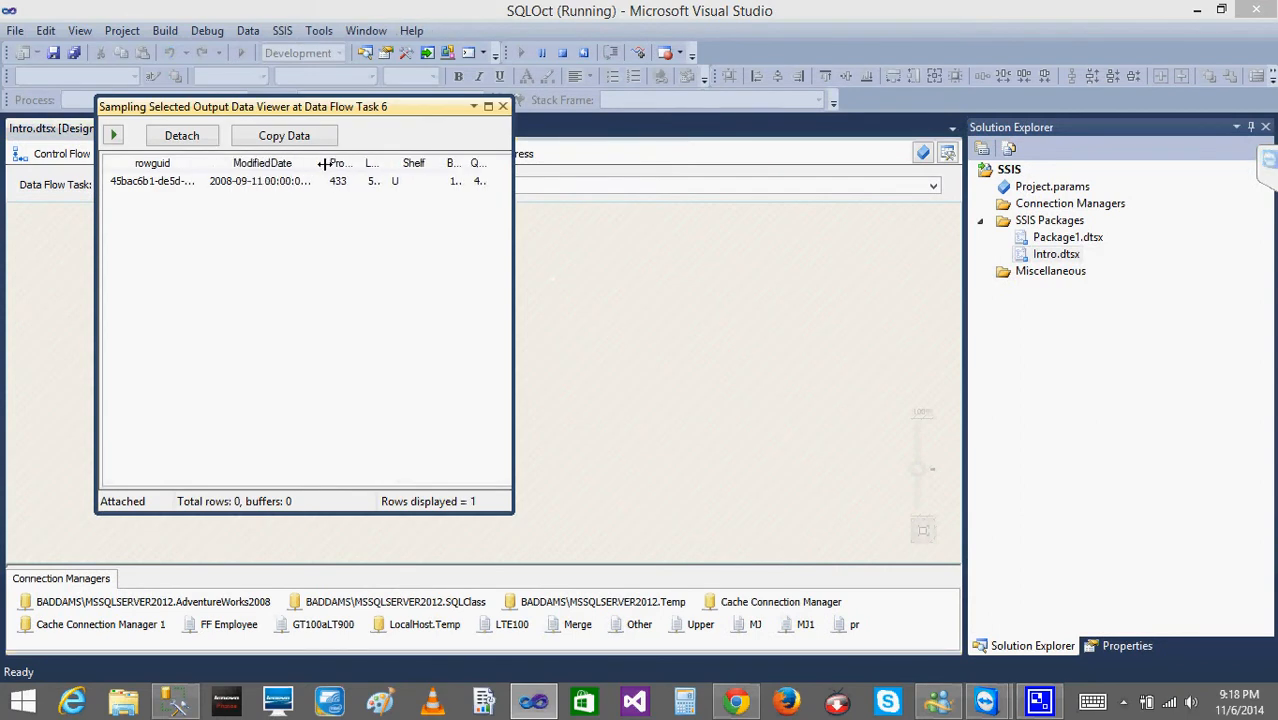
click(266, 182)
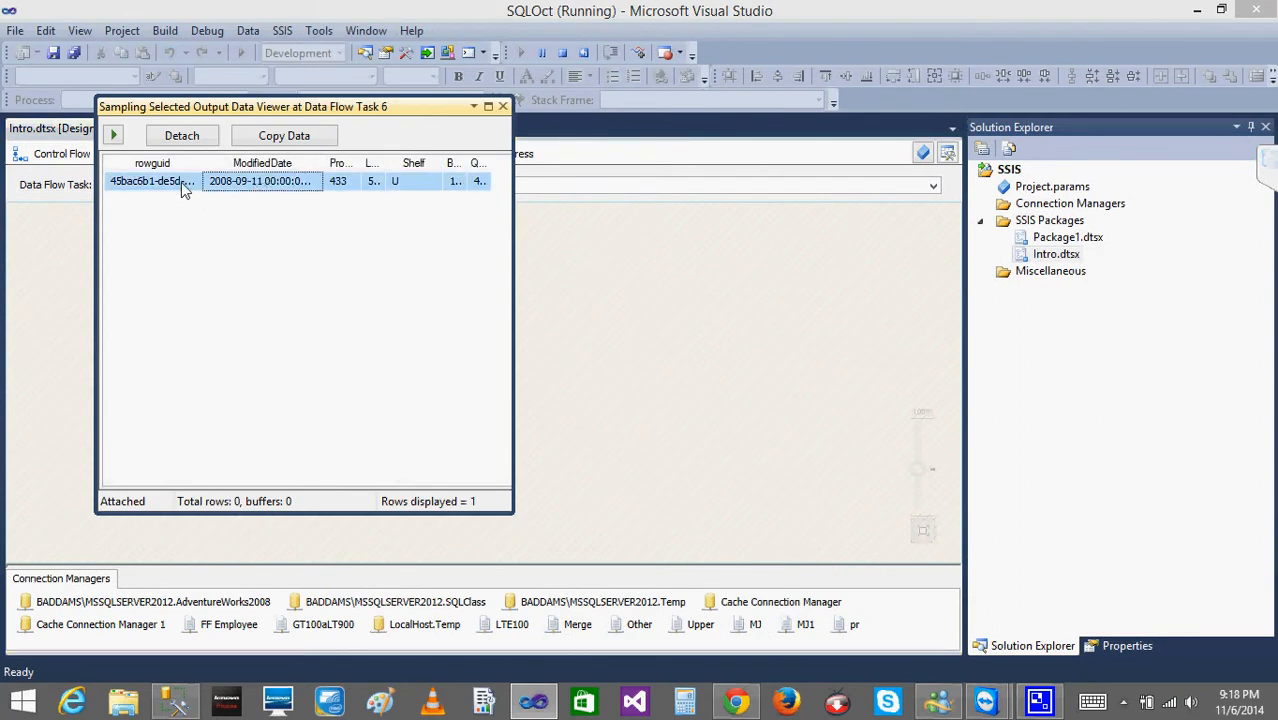
click(377, 181)
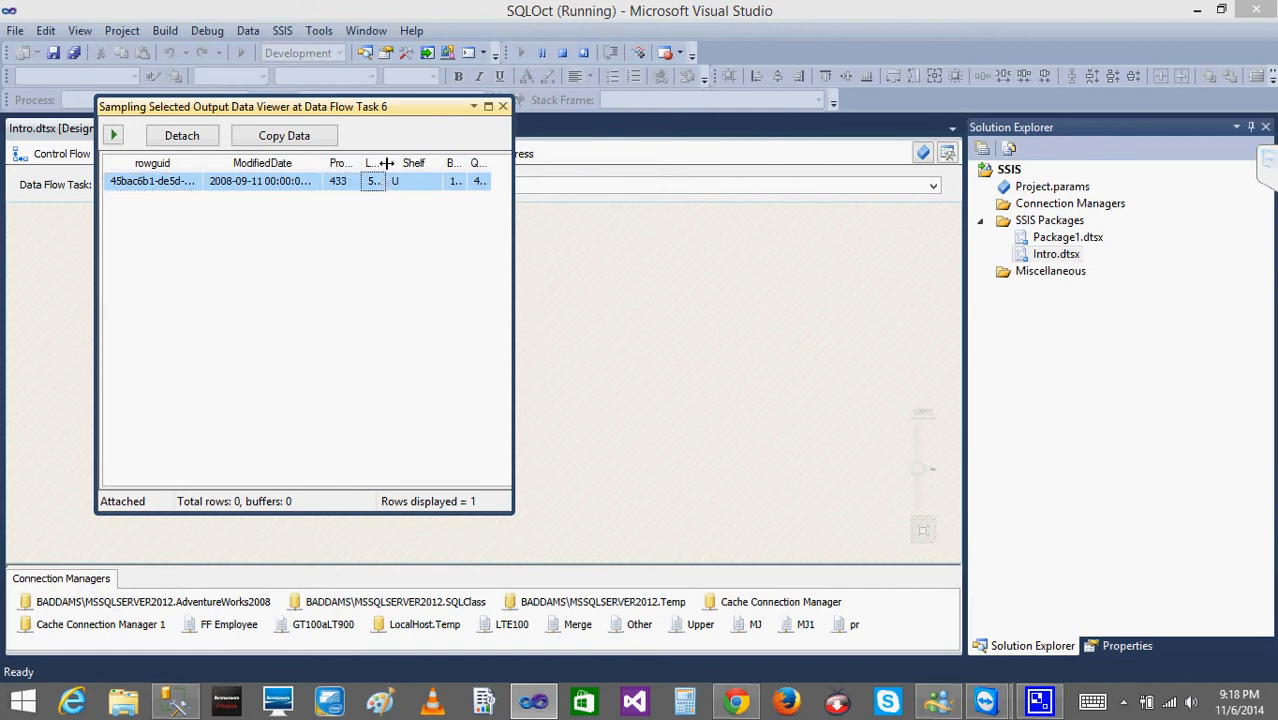
drag(385, 163, 441, 163)
drag(363, 163, 427, 163)
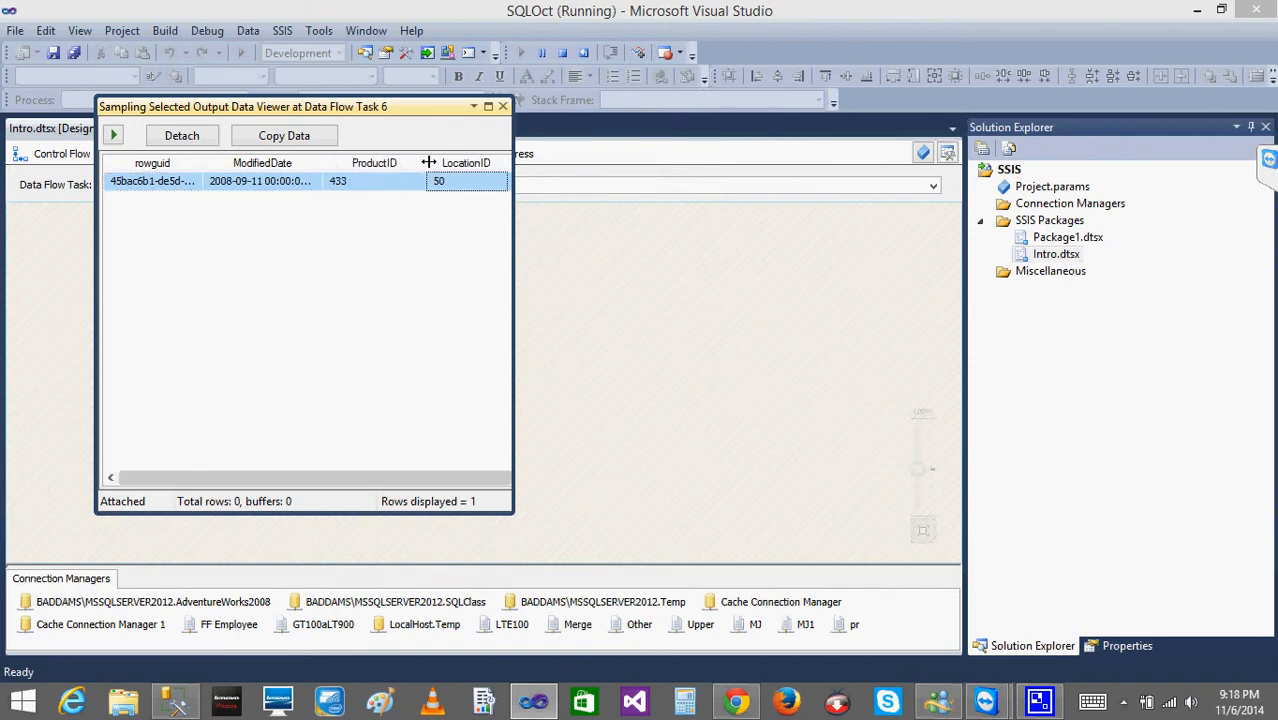
click(503, 106)
click(563, 52)
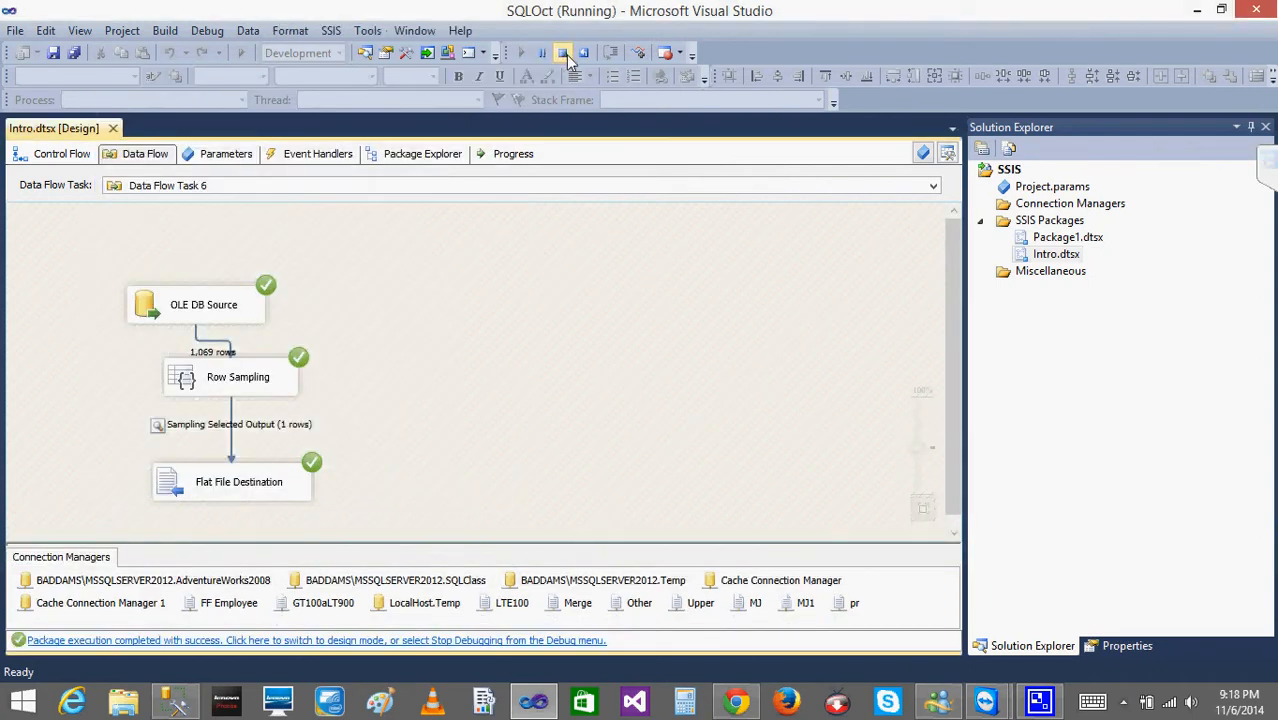
Run the package a third time, check the sampled row's ProductID in the data viewer, and stop debugging.
click(240, 52)
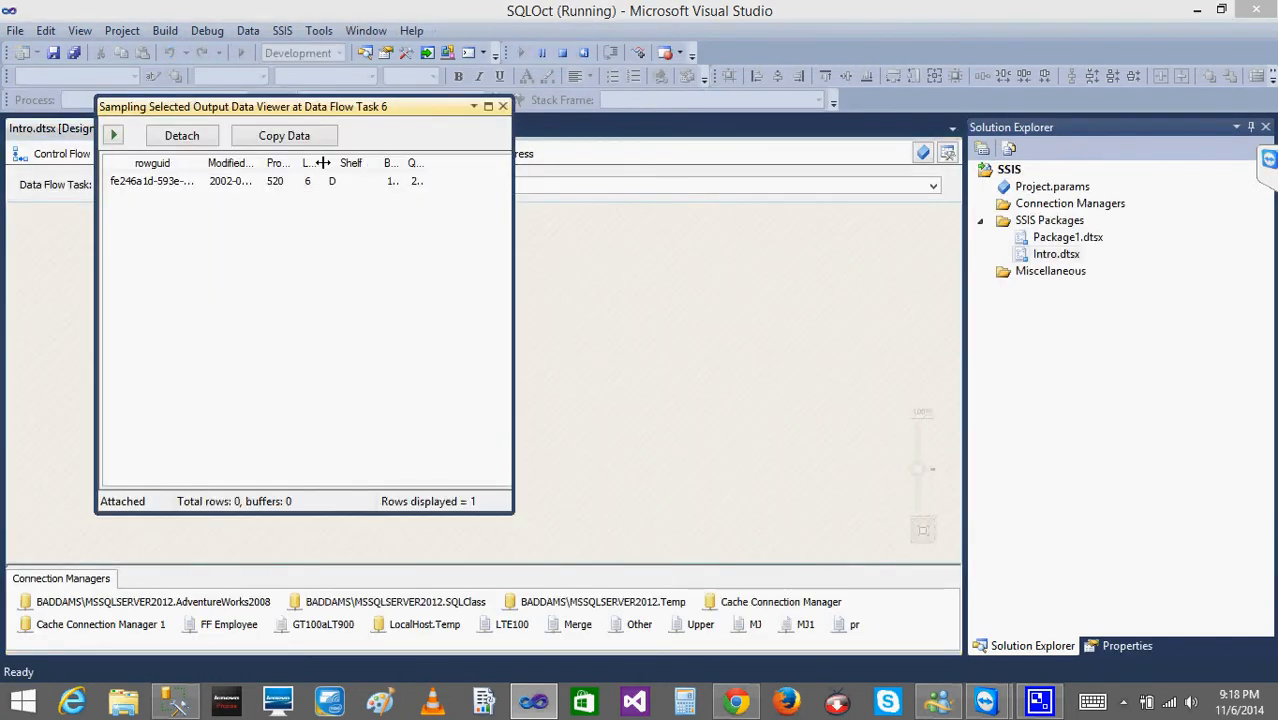
drag(300, 162, 361, 162)
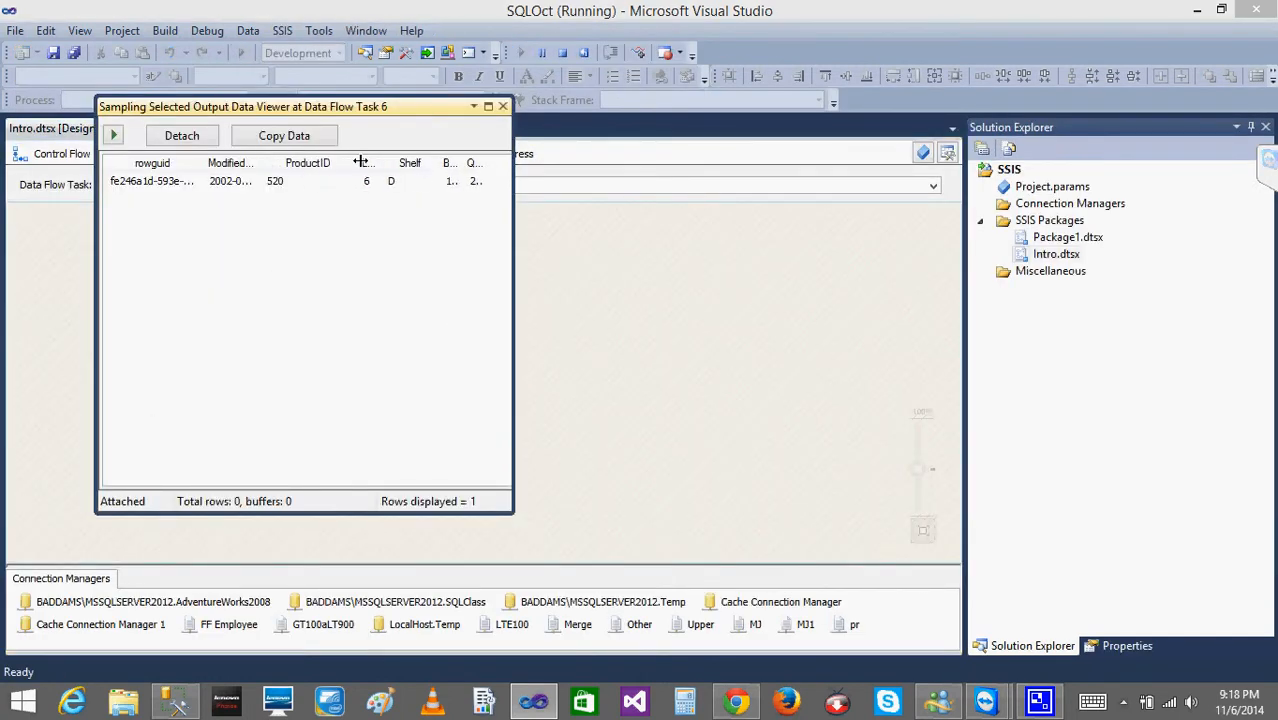
click(313, 181)
click(503, 107)
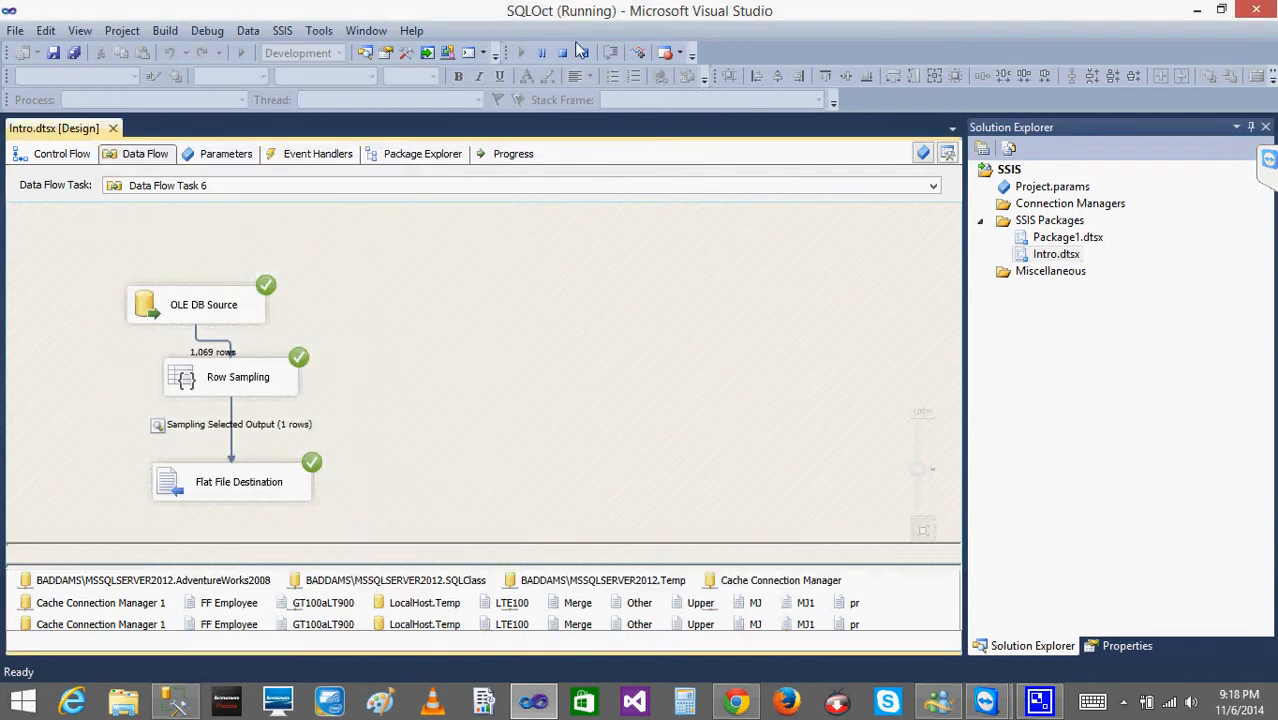
key(shift+F5)
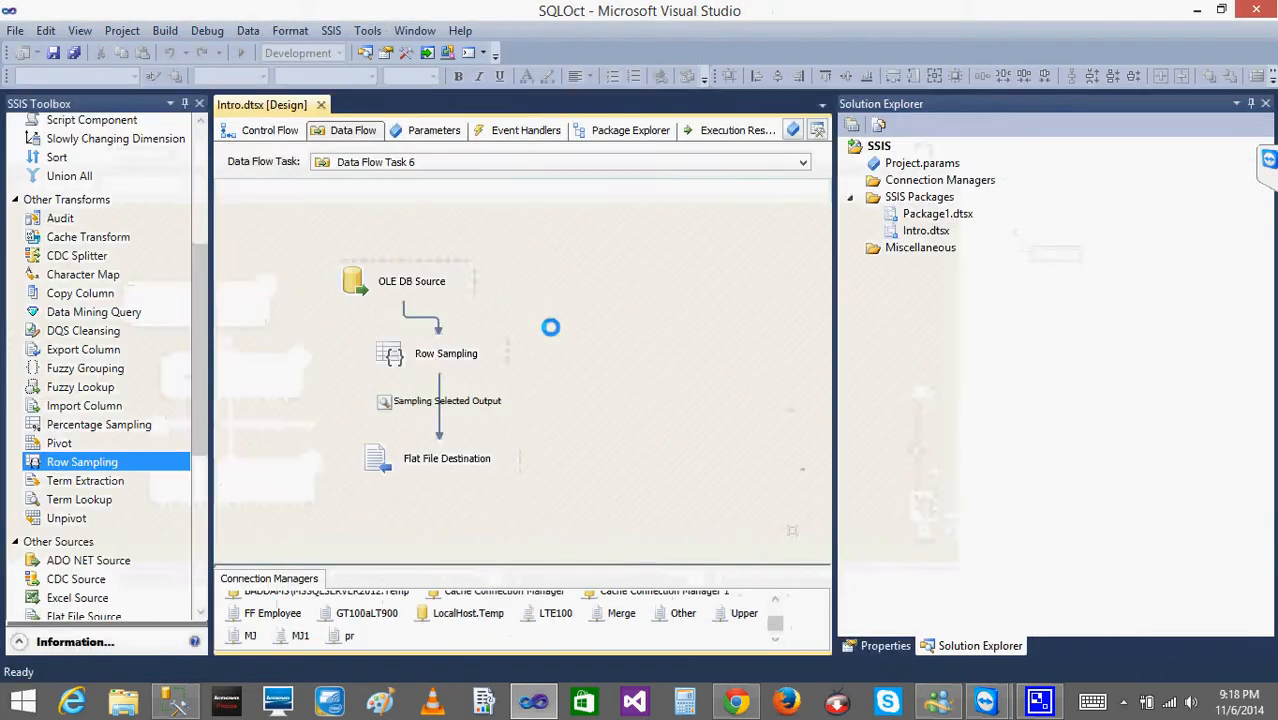
Review the number of rows setting in the Row Sampling Transformation Editor and close it without changes.
click(393, 358)
double_click(393, 358)
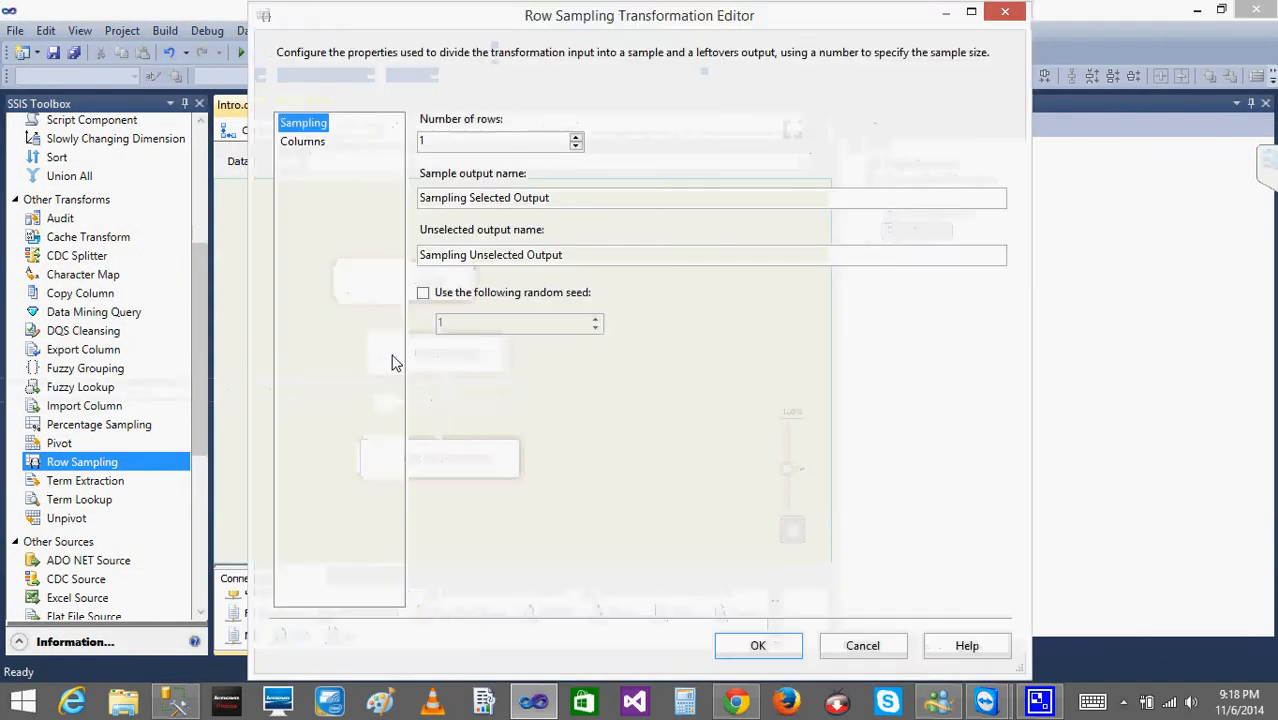
double_click(436, 143)
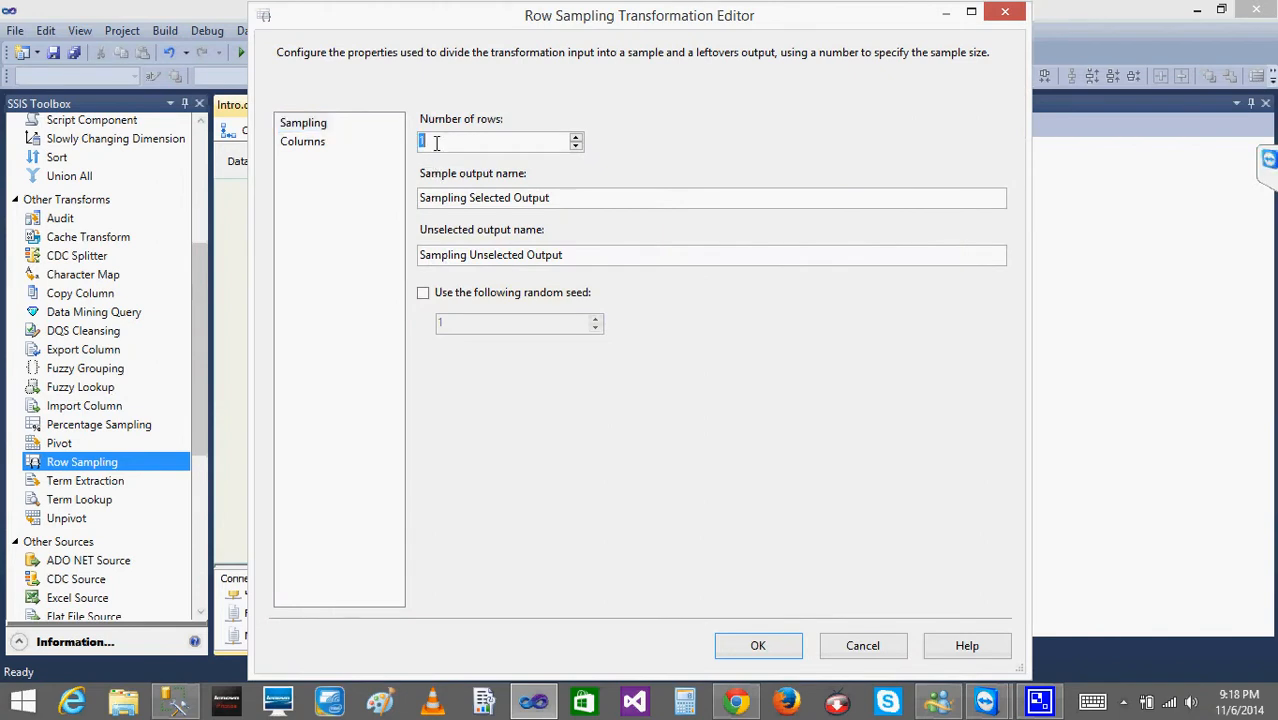
click(861, 645)
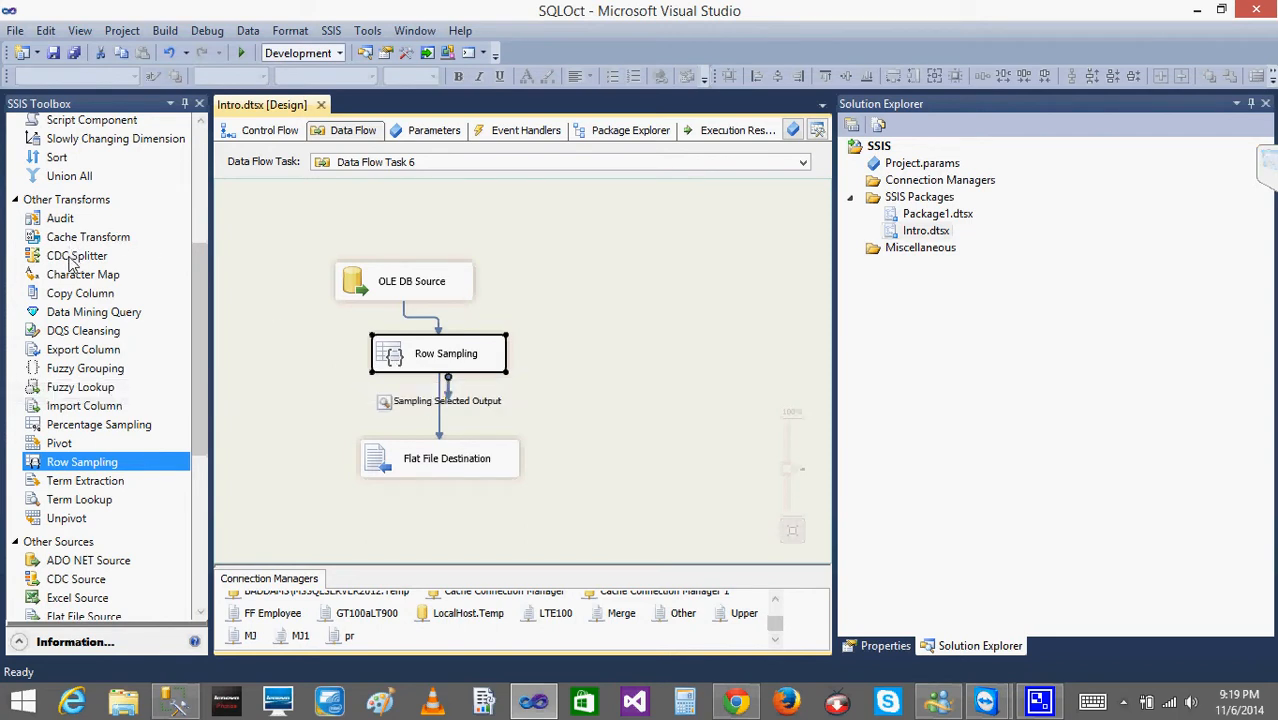
Move the Flat File Destination lower in the data flow and delete the Row Sampling transformation above it.
click(386, 479)
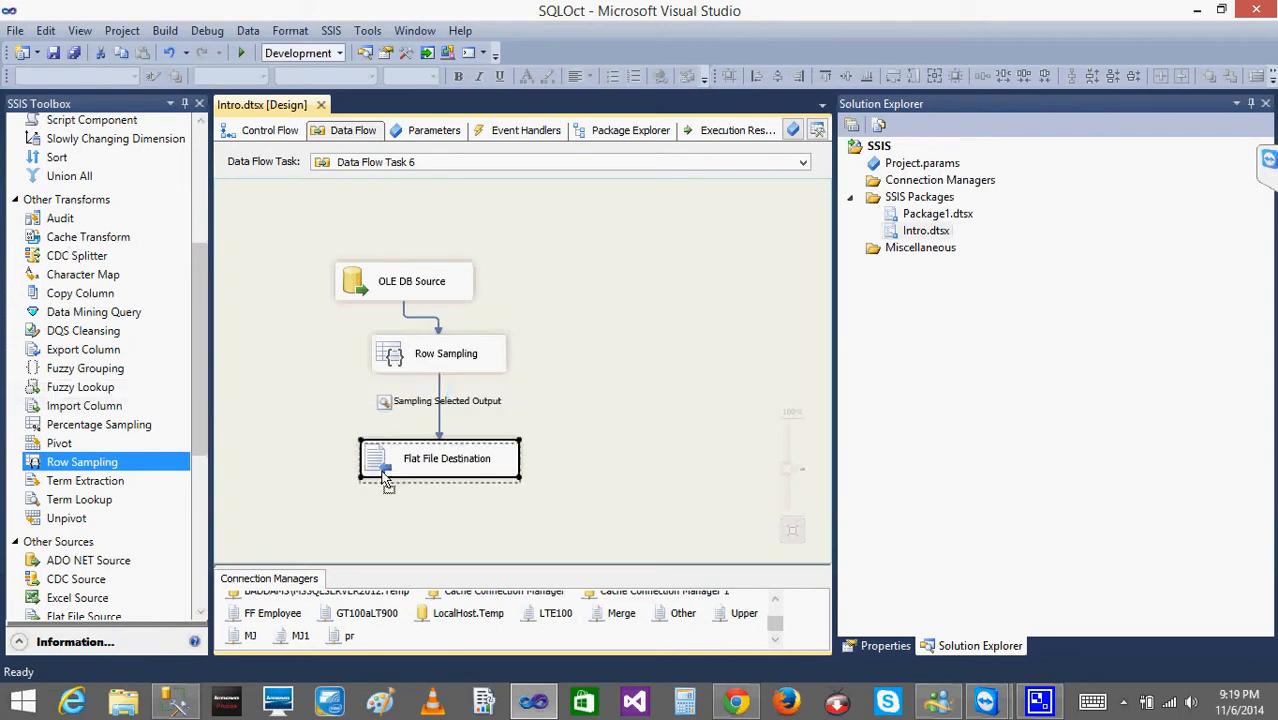
drag(386, 479, 374, 511)
drag(393, 366, 362, 378)
click(300, 420)
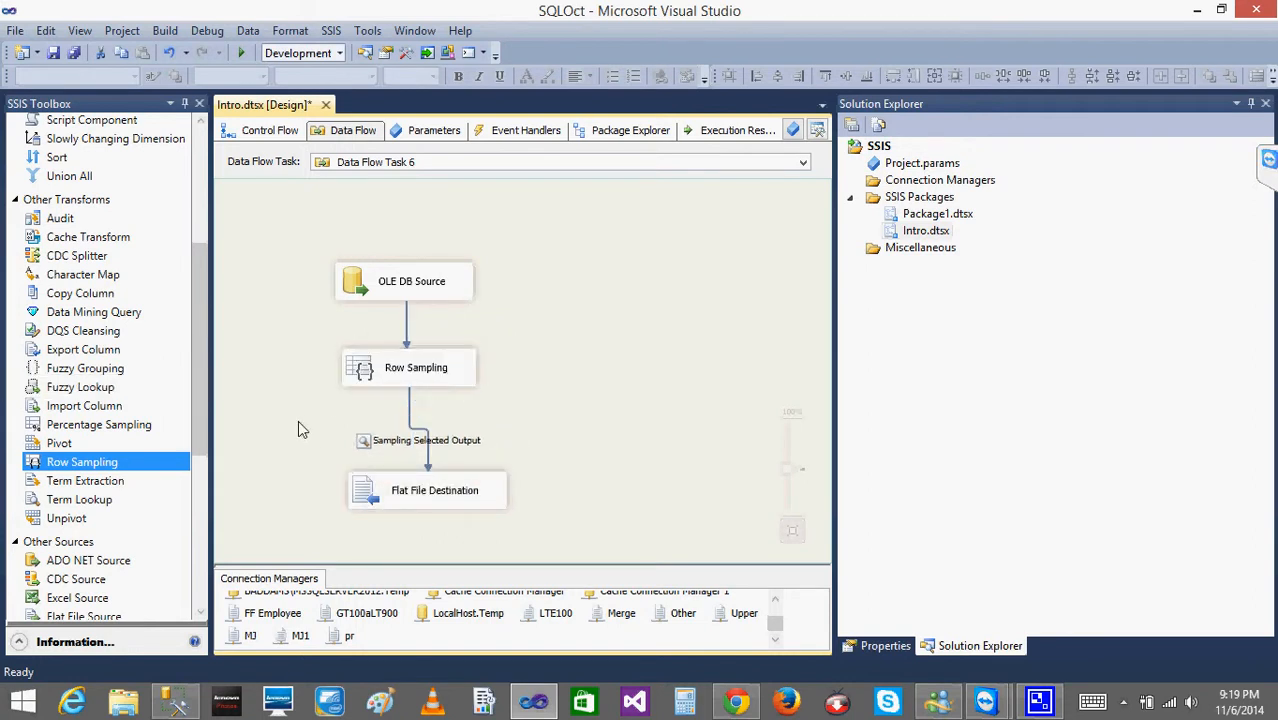
click(370, 370)
key(Delete)
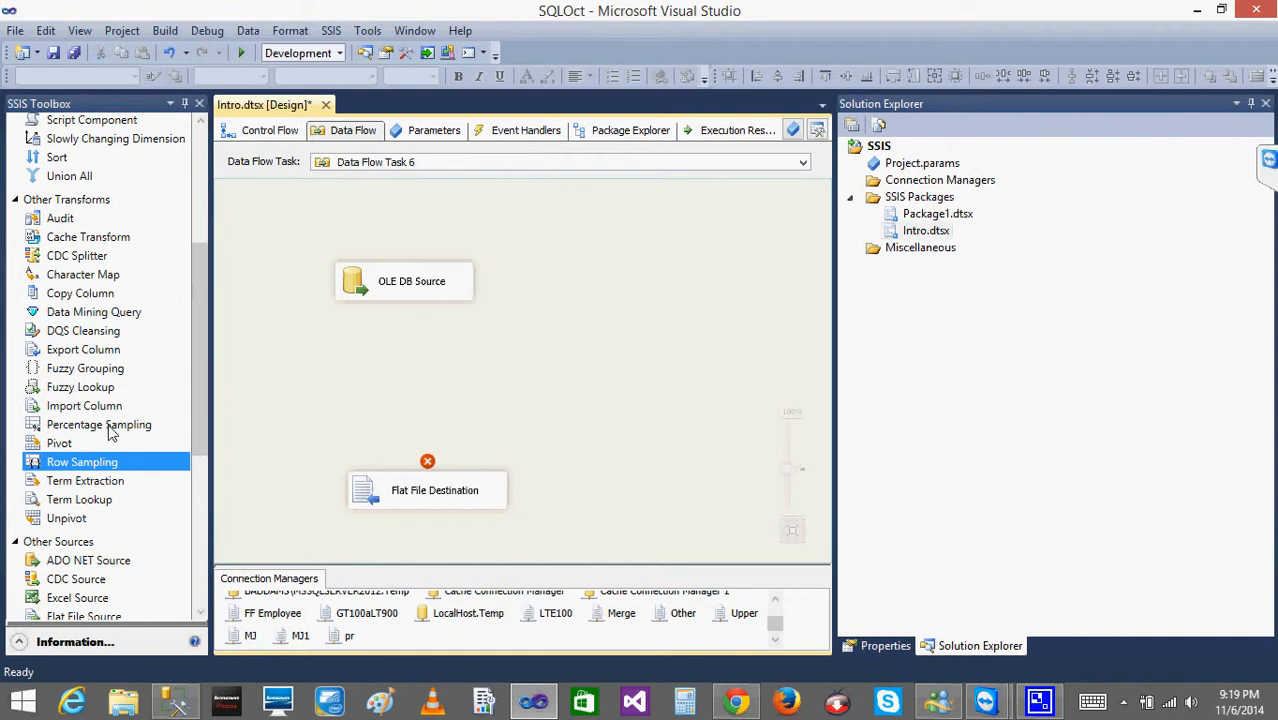
Add a Percentage Sampling transformation between the source and destination and connect the OLE DB Source to it.
drag(113, 425, 362, 368)
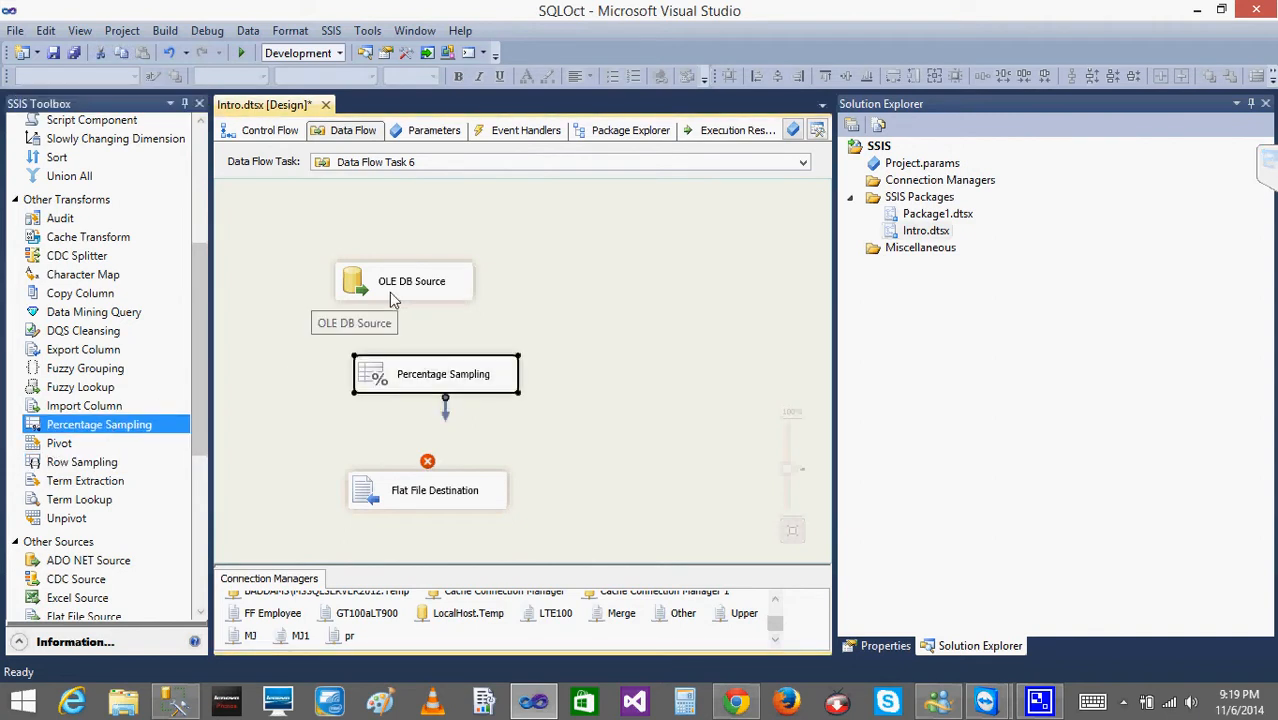
click(389, 292)
drag(410, 307, 421, 372)
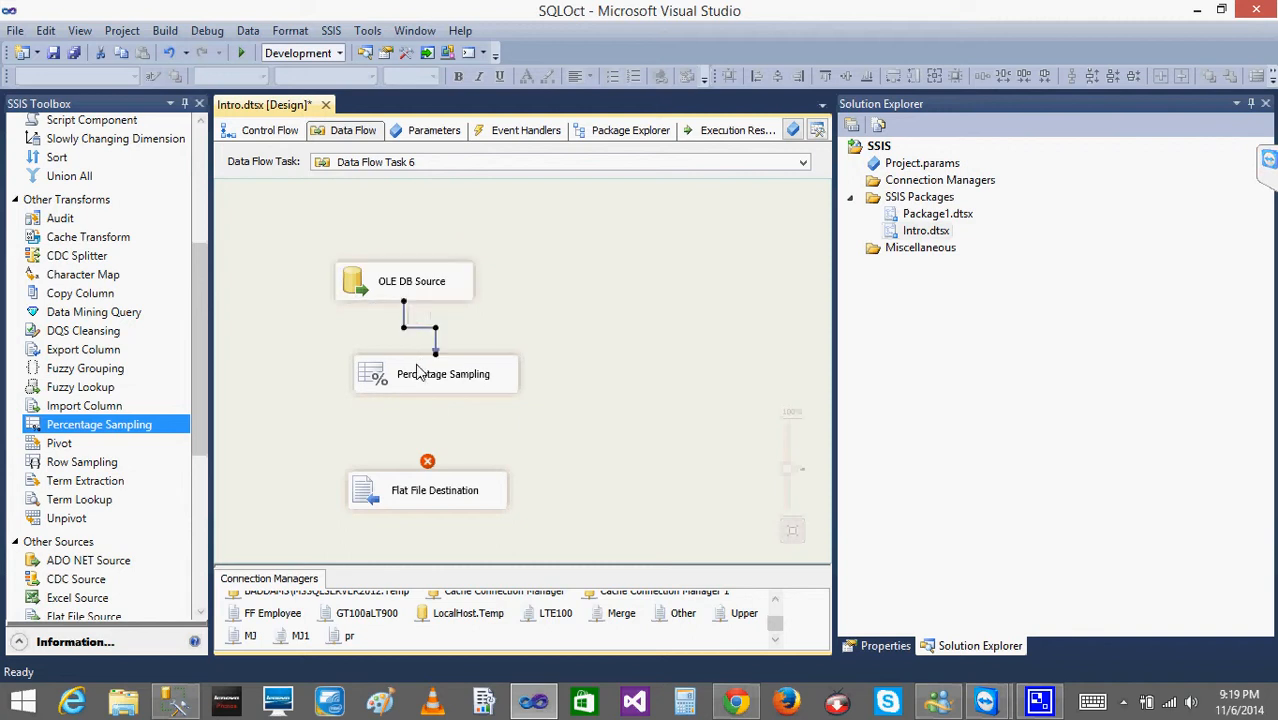
Set the Percentage Sampling transformation's percentage of rows to 1.
double_click(372, 378)
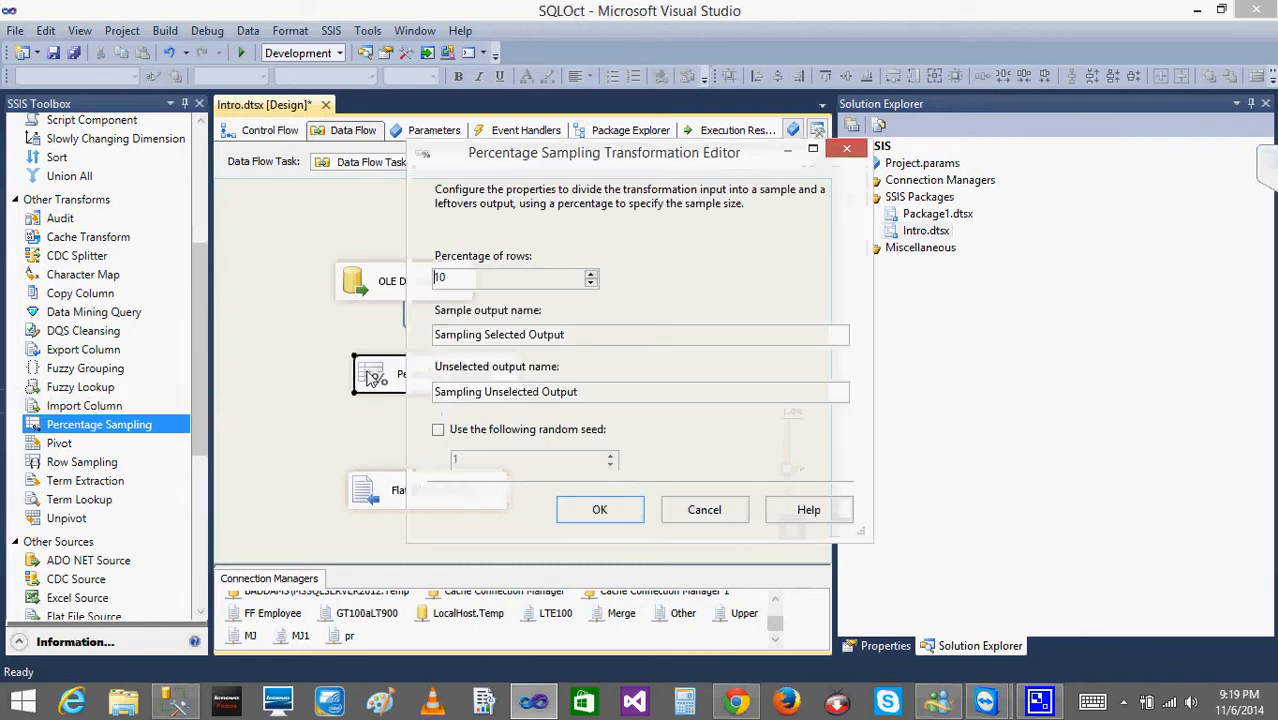
click(486, 284)
key(BackSpace)
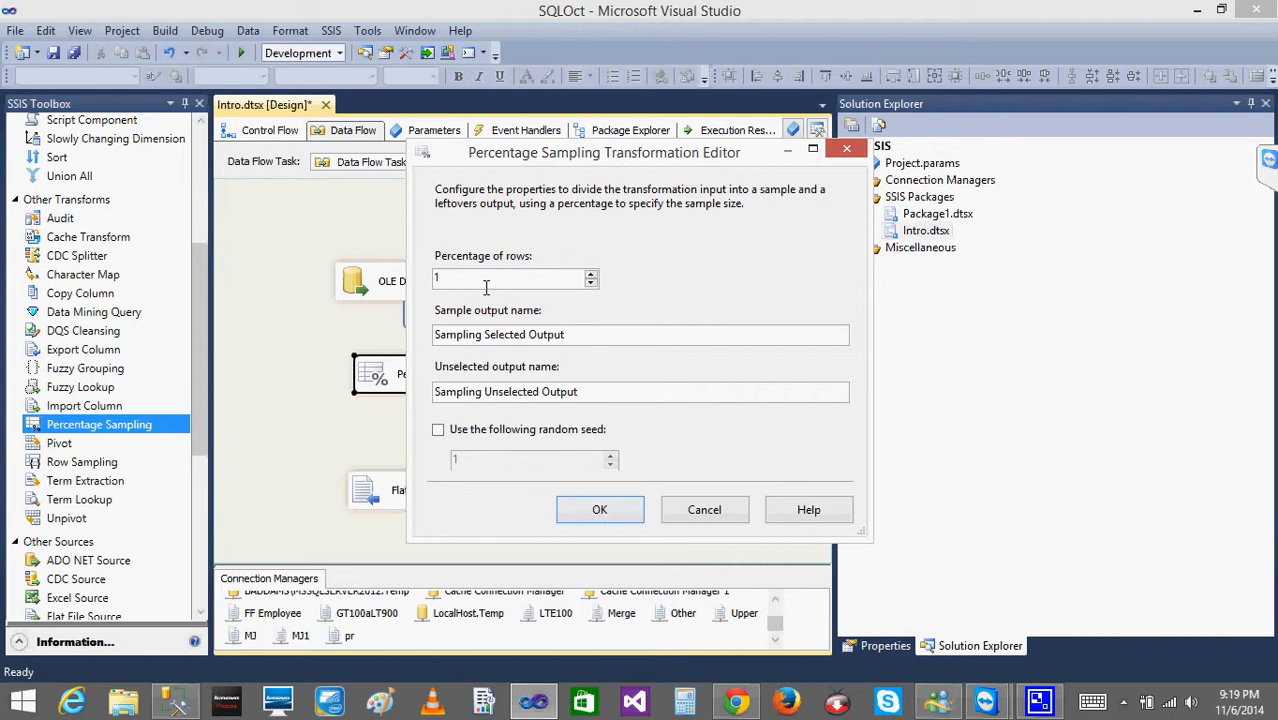
click(601, 511)
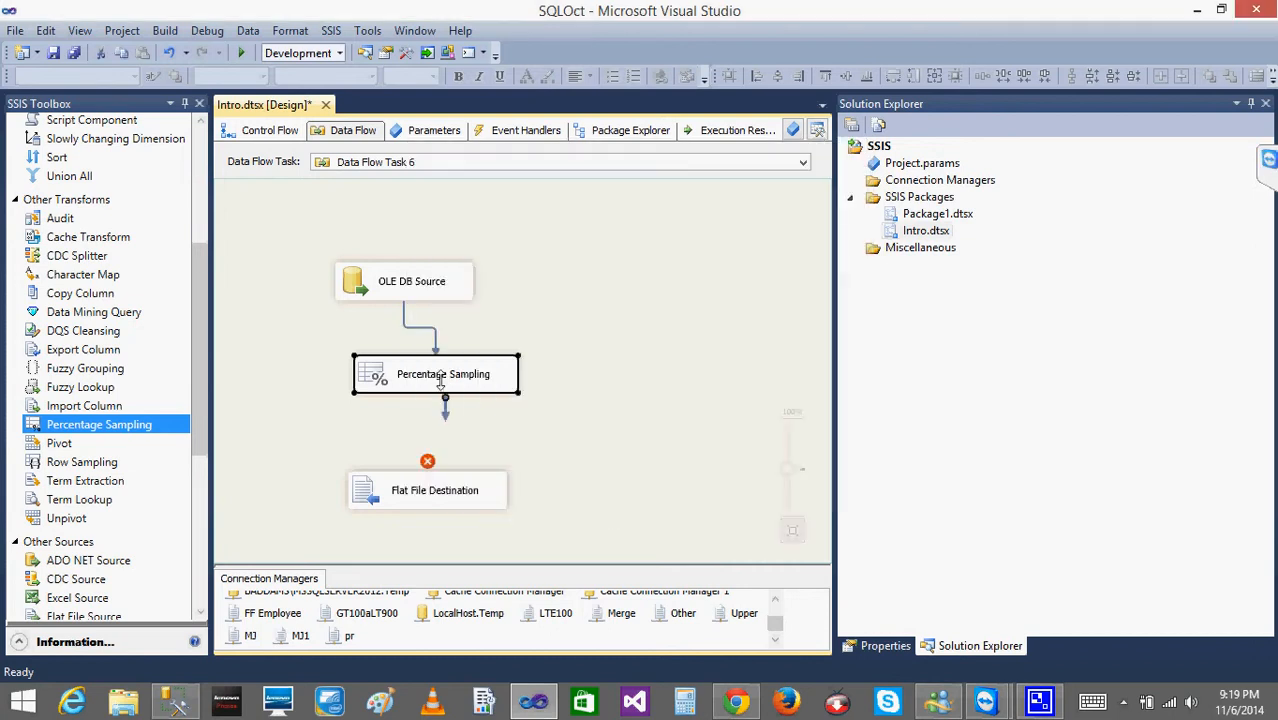
Connect Percentage Sampling to the Flat File Destination using the Sampling Selected Output.
drag(448, 420, 404, 496)
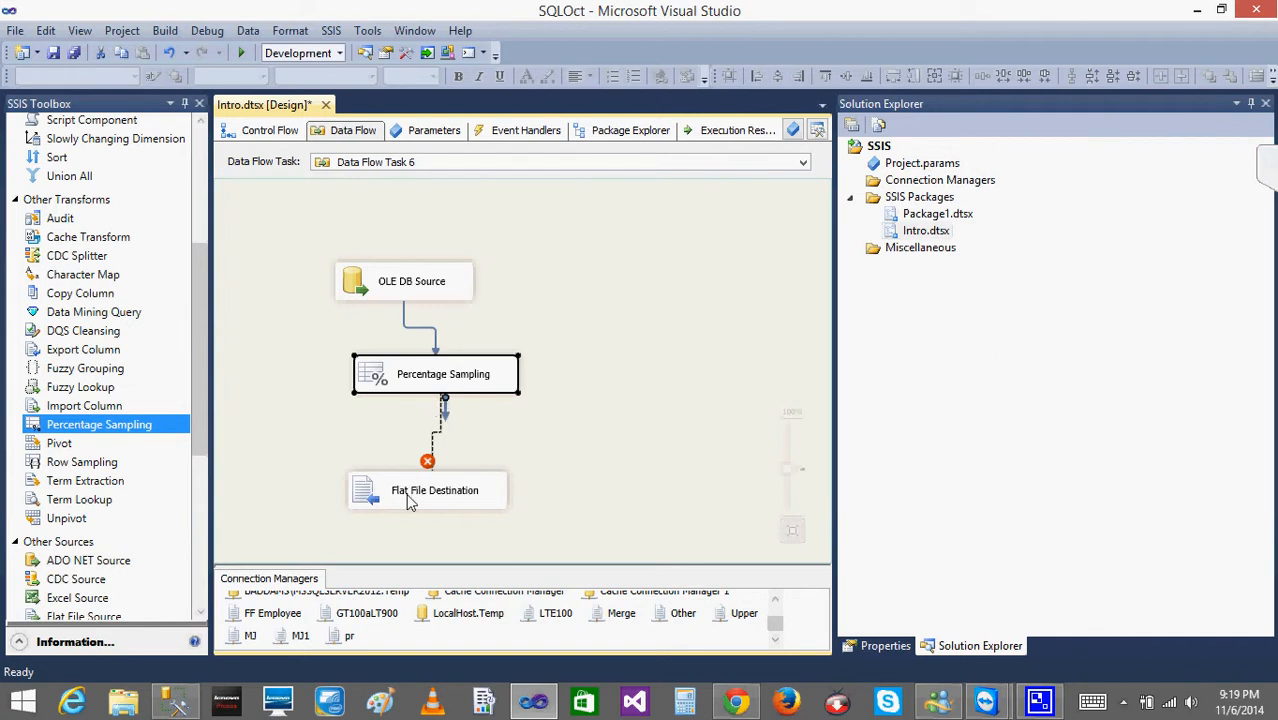
click(484, 346)
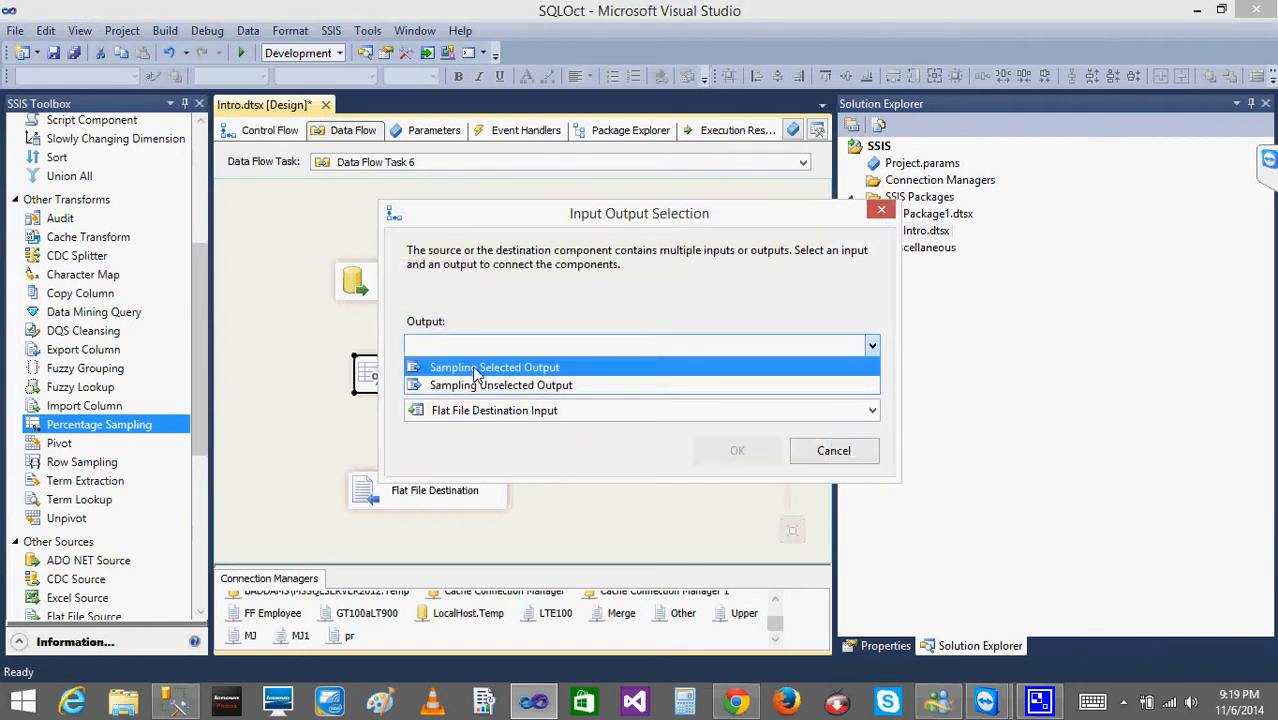
click(476, 369)
click(742, 452)
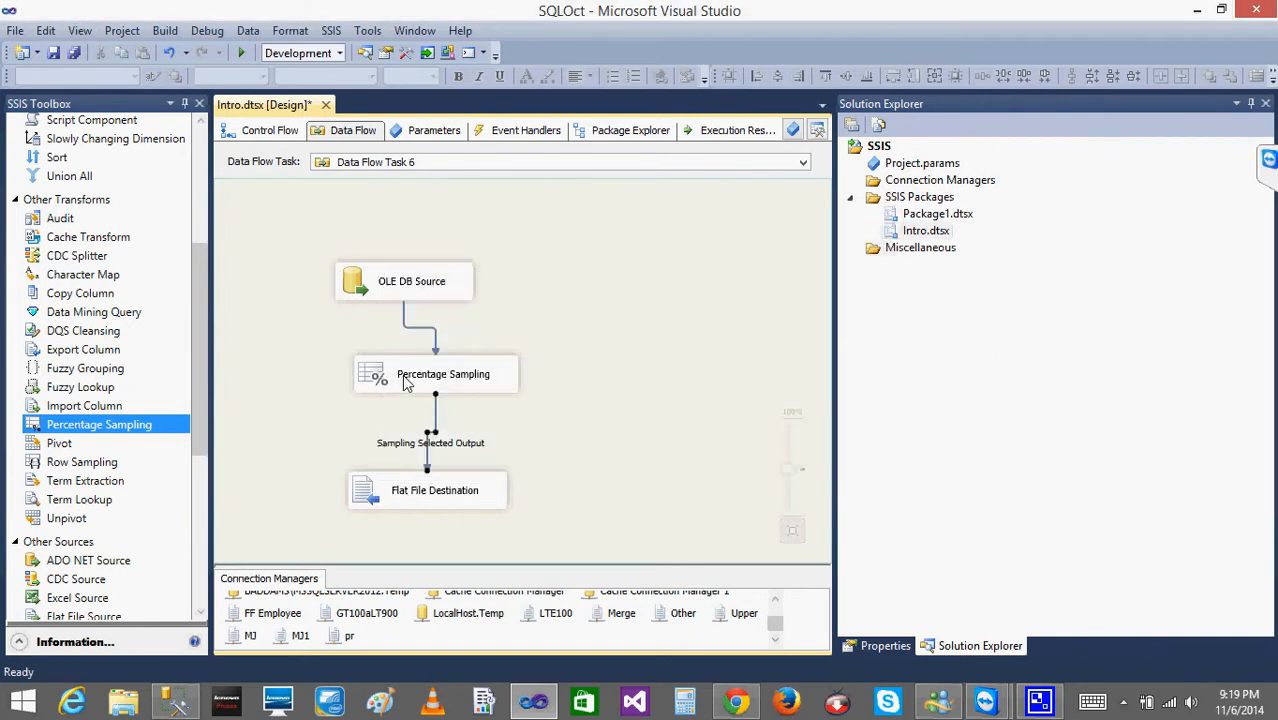
Rename the Percentage Sampling transformation's sample output to Sampling Selected.
double_click(437, 382)
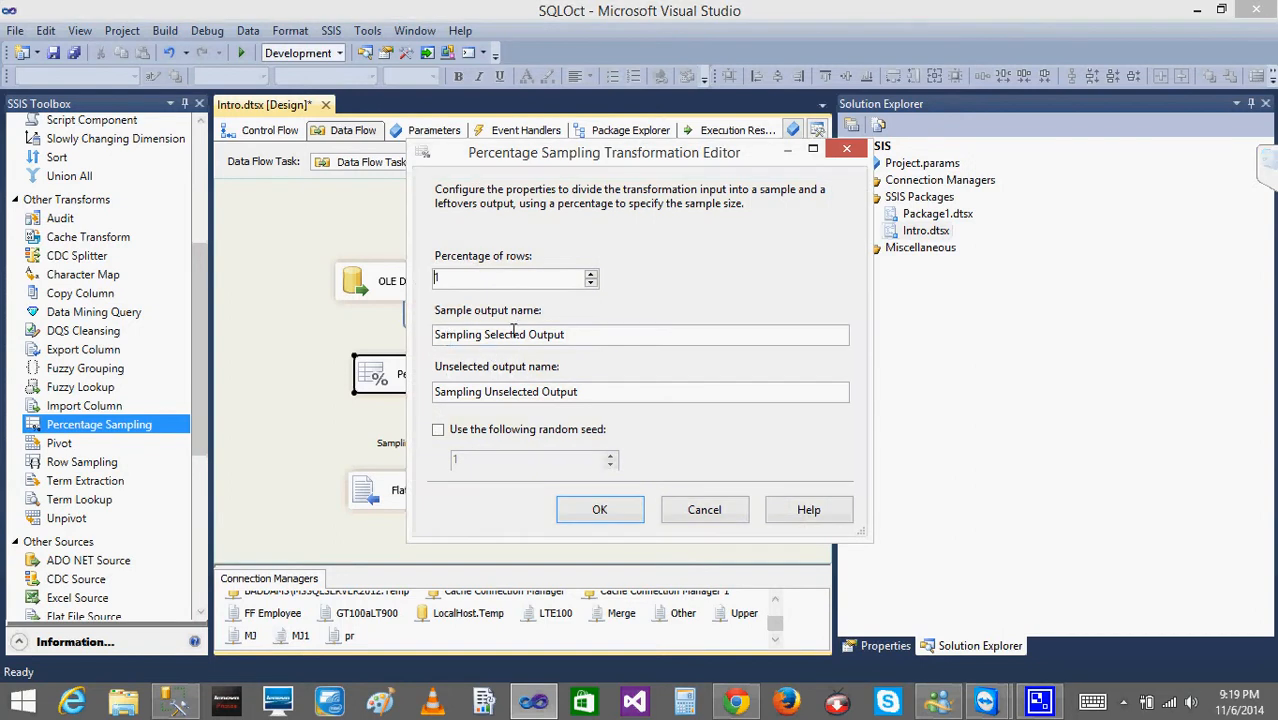
click(616, 512)
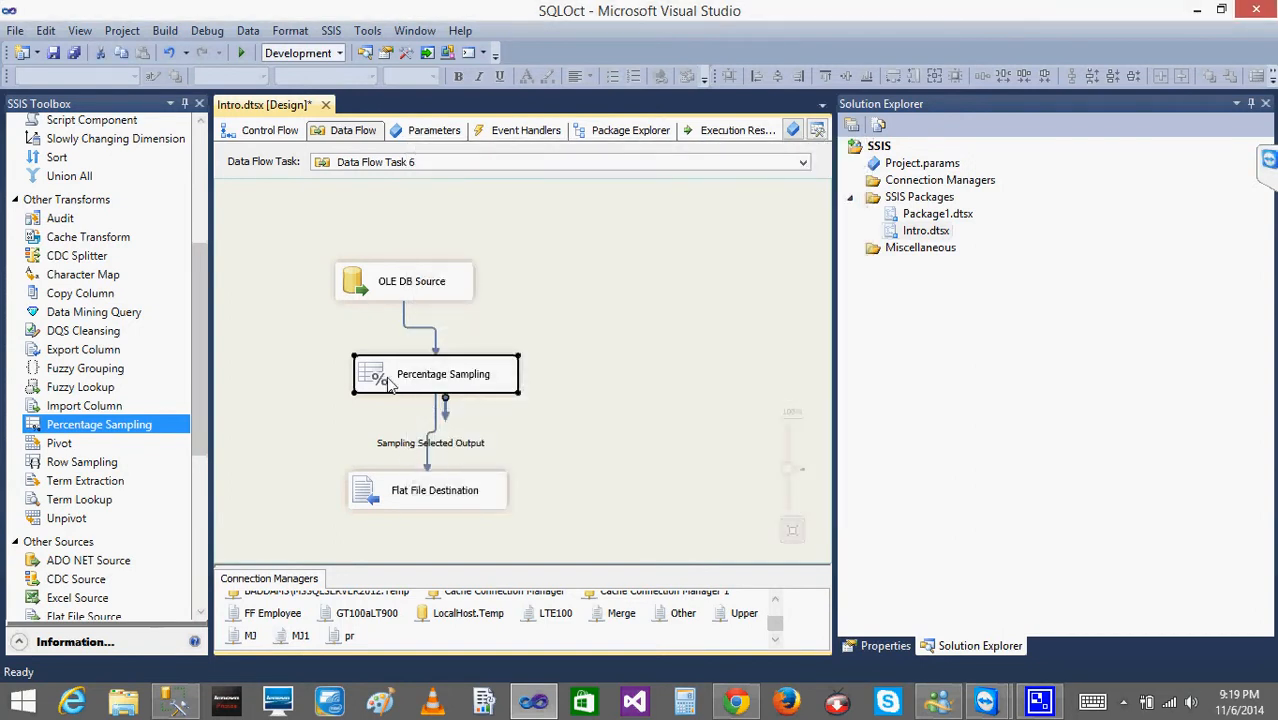
double_click(390, 387)
click(584, 335)
key(BackSpace)
key(BackSpace)
key(BackSpace)
key(BackSpace)
key(BackSpace)
key(BackSpace)
key(BackSpace)
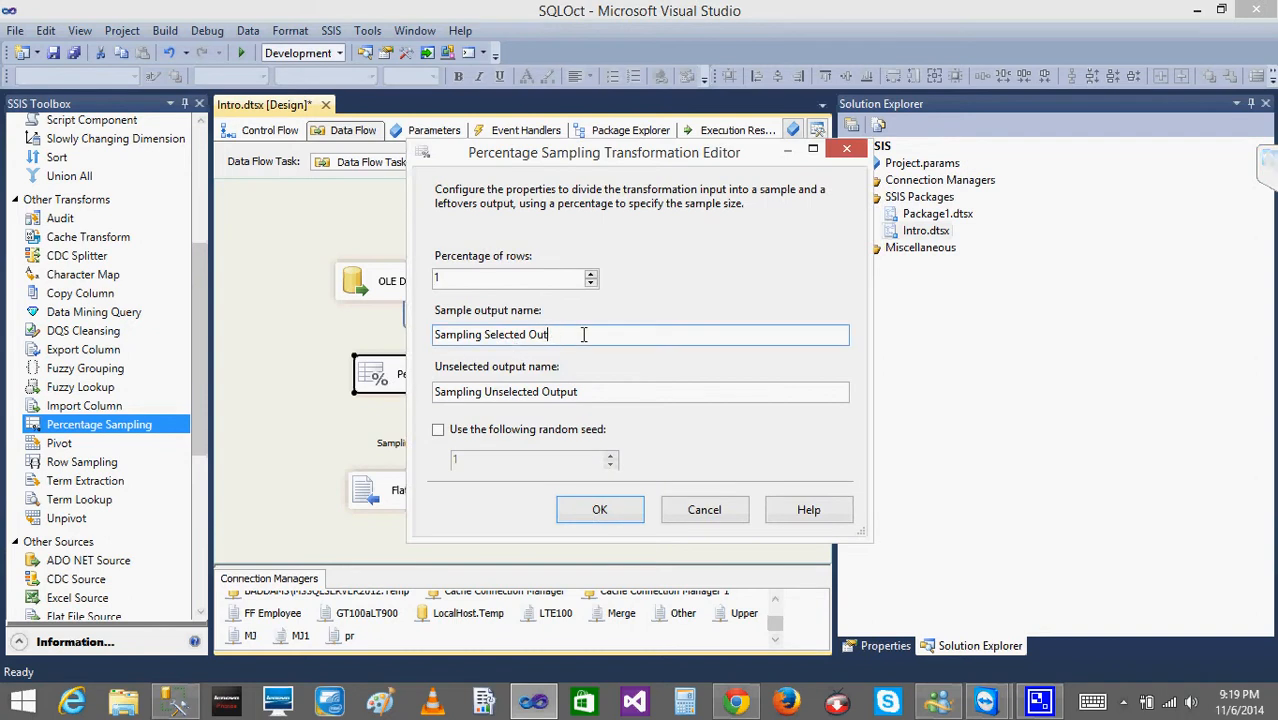
click(597, 509)
click(445, 452)
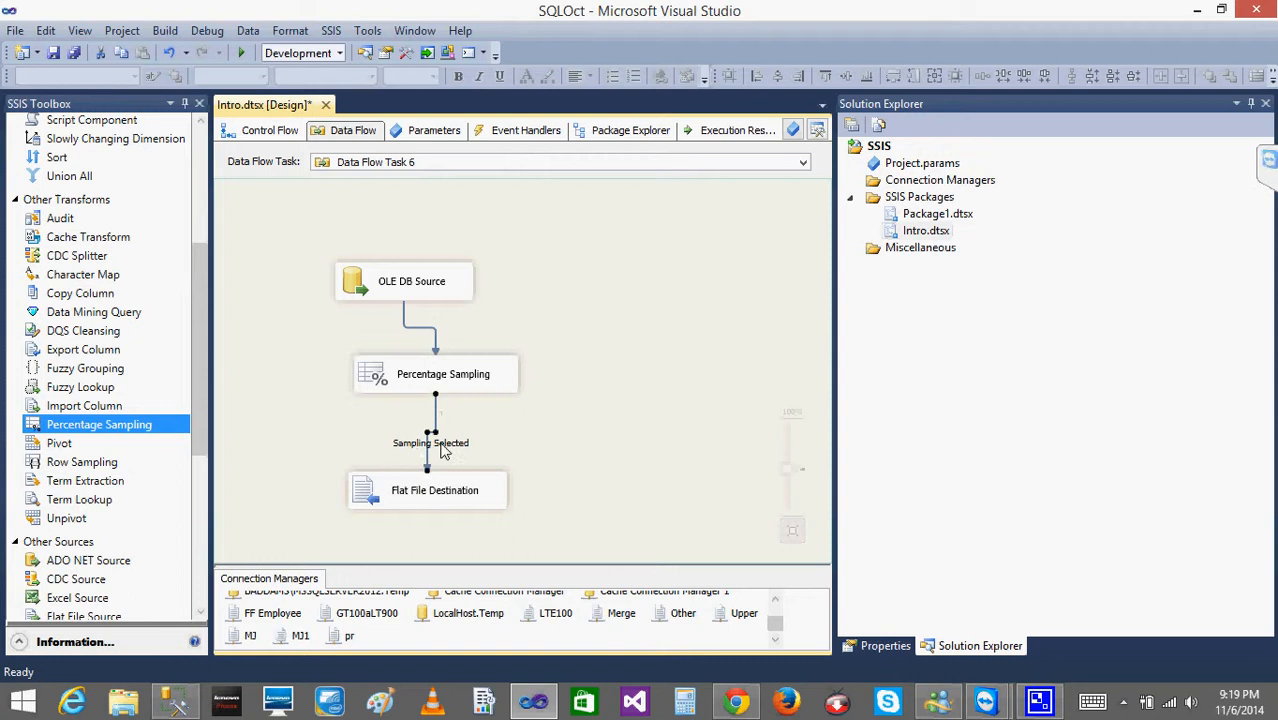
Review the Percentage Sampling settings, run the package to check the sampled row count, and stop debugging.
double_click(385, 383)
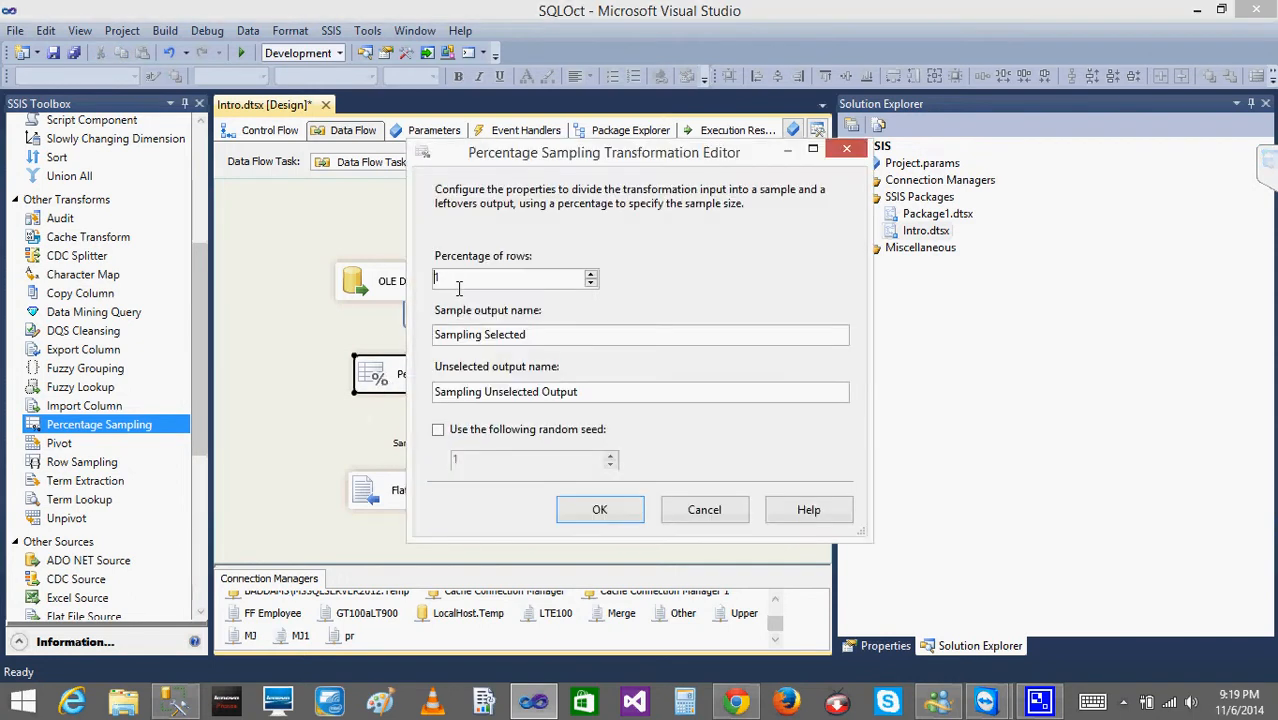
click(599, 510)
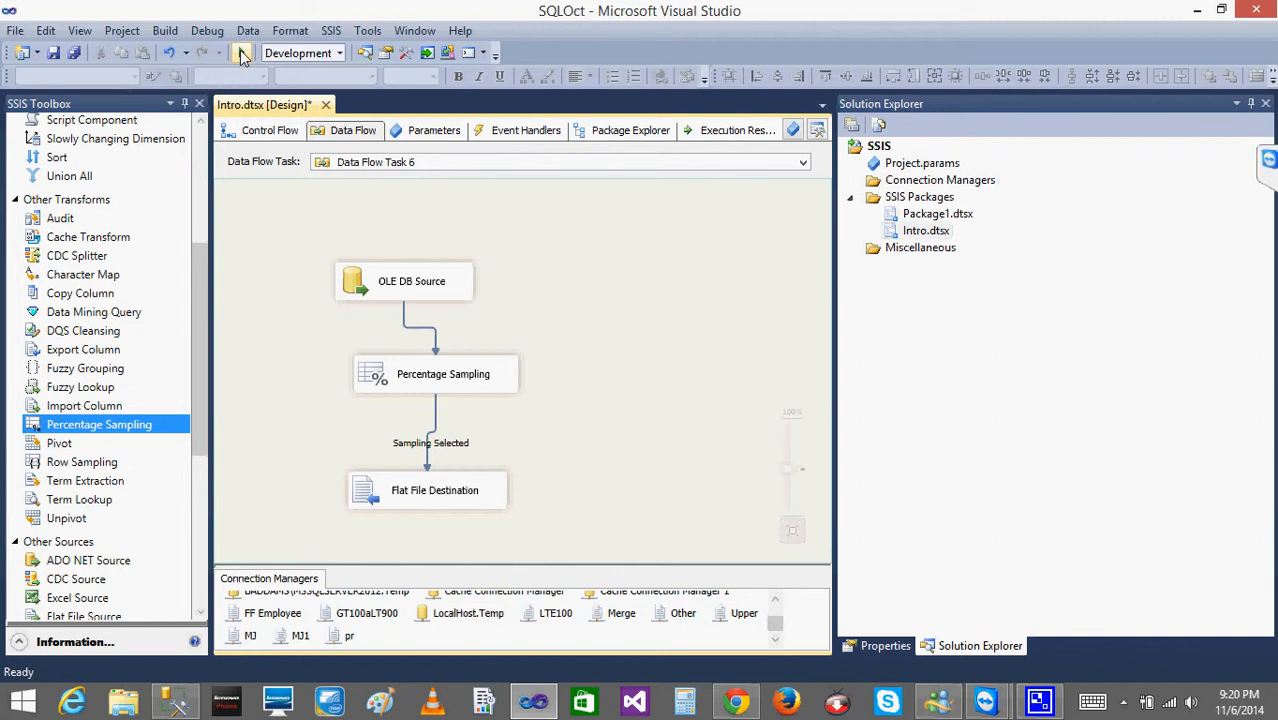
click(242, 55)
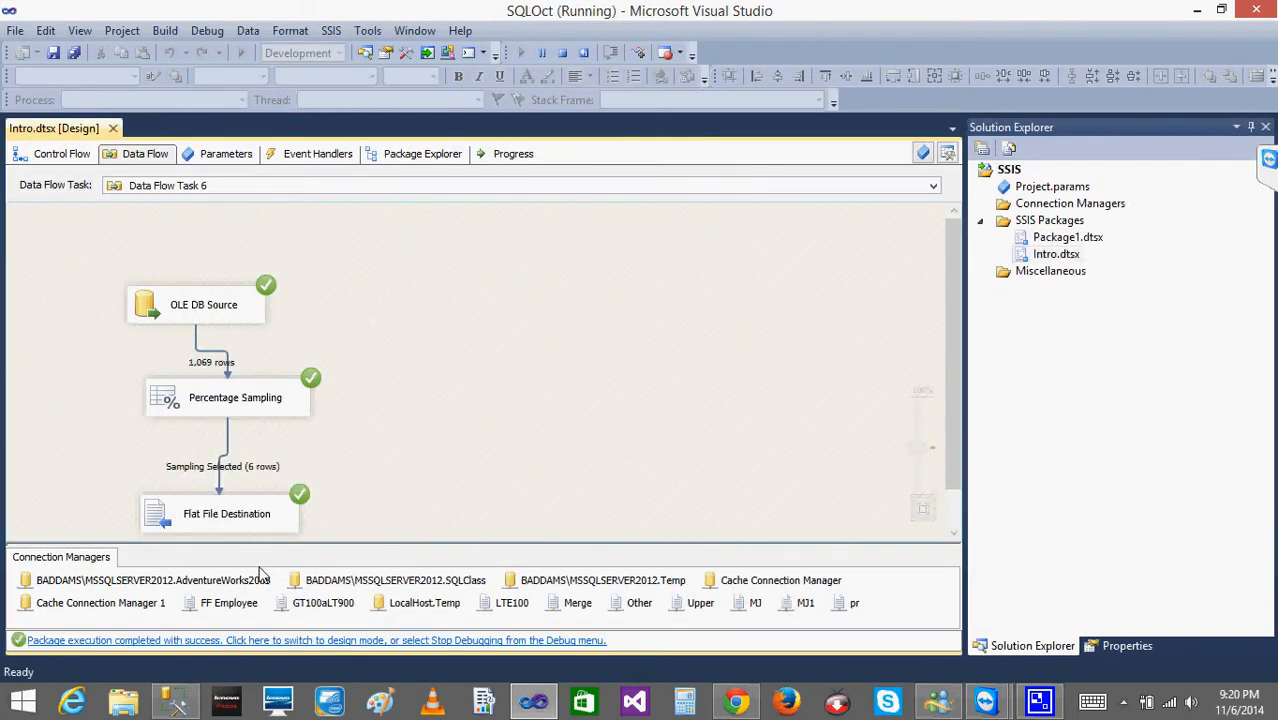
click(565, 56)
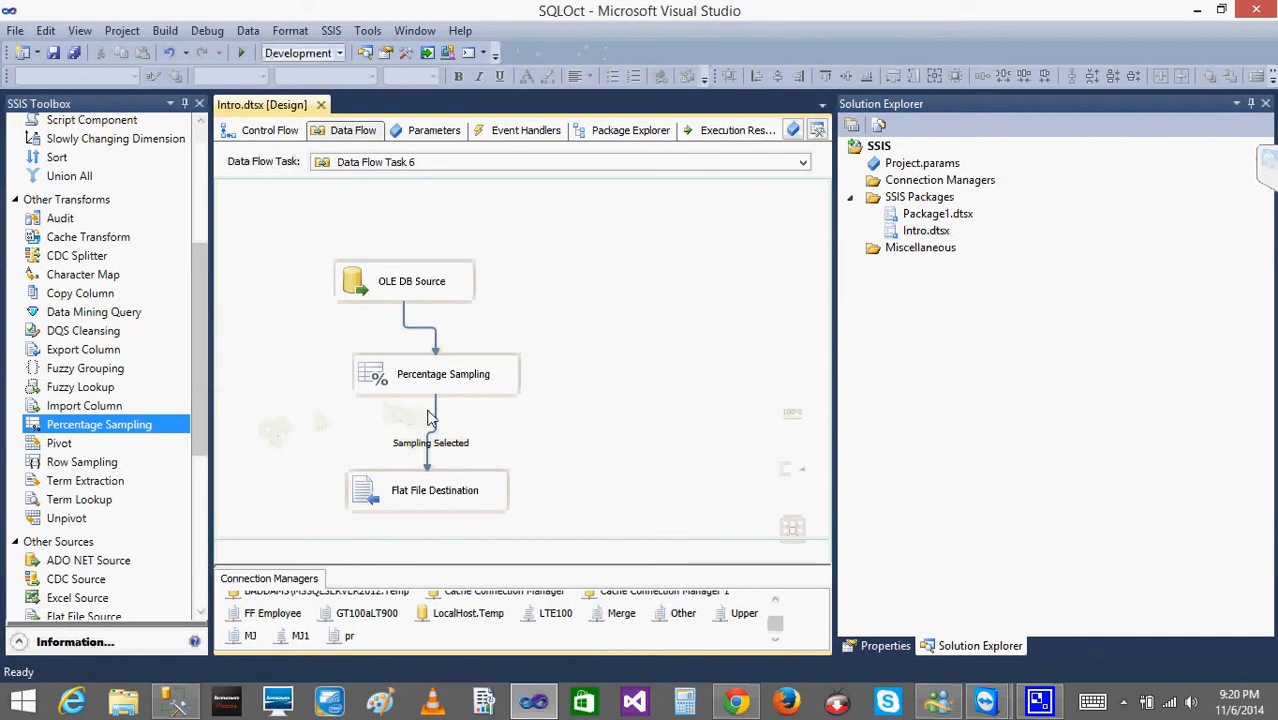
Enable a data viewer on the path between Percentage Sampling and the Flat File Destination.
click(436, 410)
right_click(436, 411)
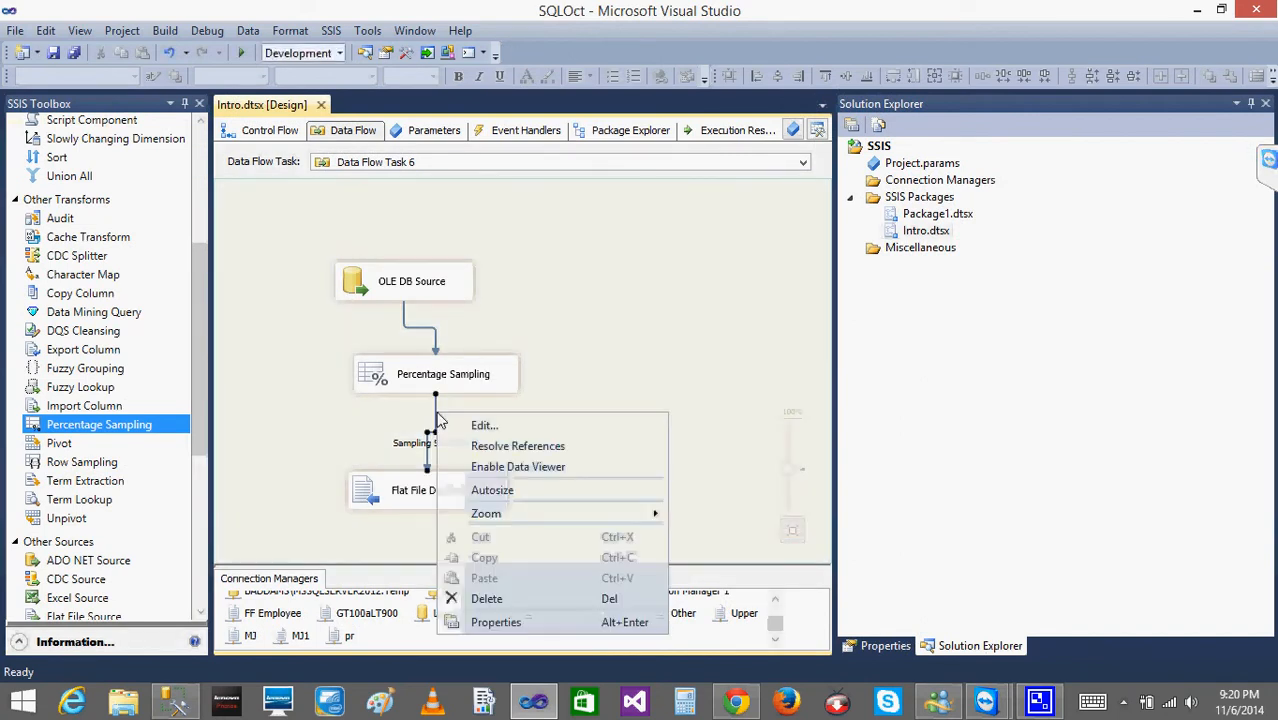
click(505, 467)
click(610, 313)
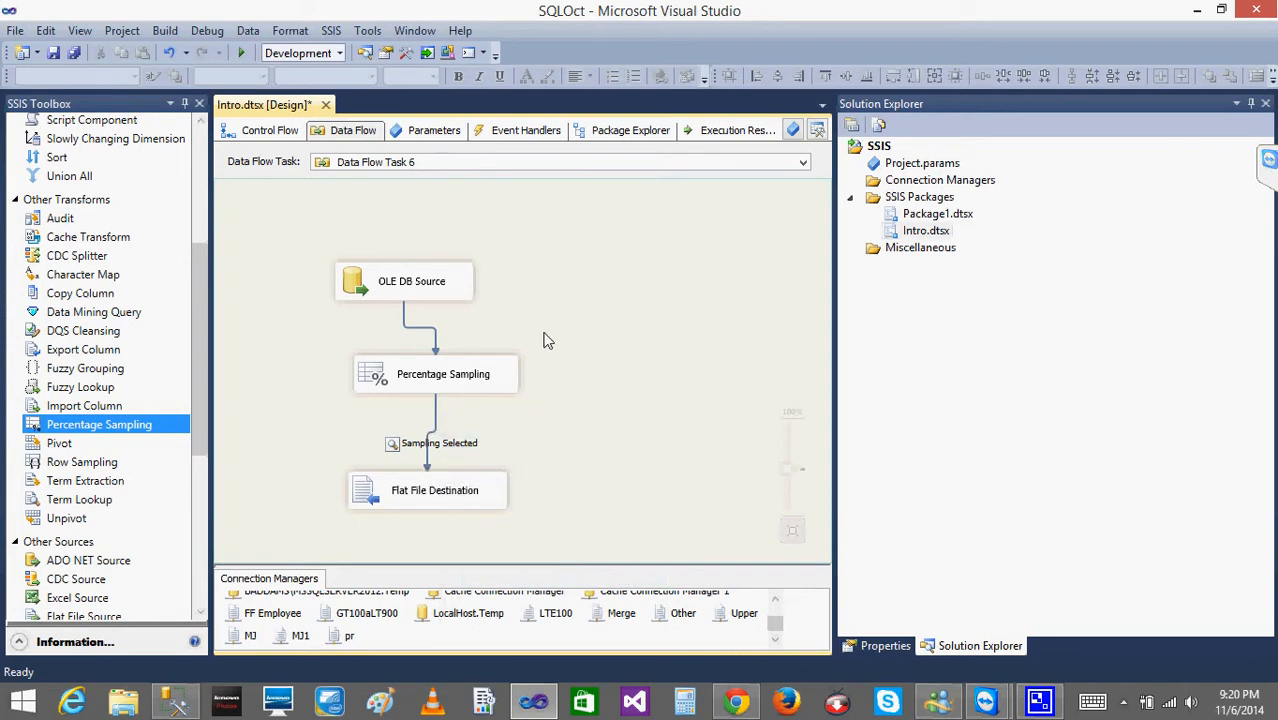
Change the Percentage Sampling transformation's percentage of rows to 2.
double_click(389, 378)
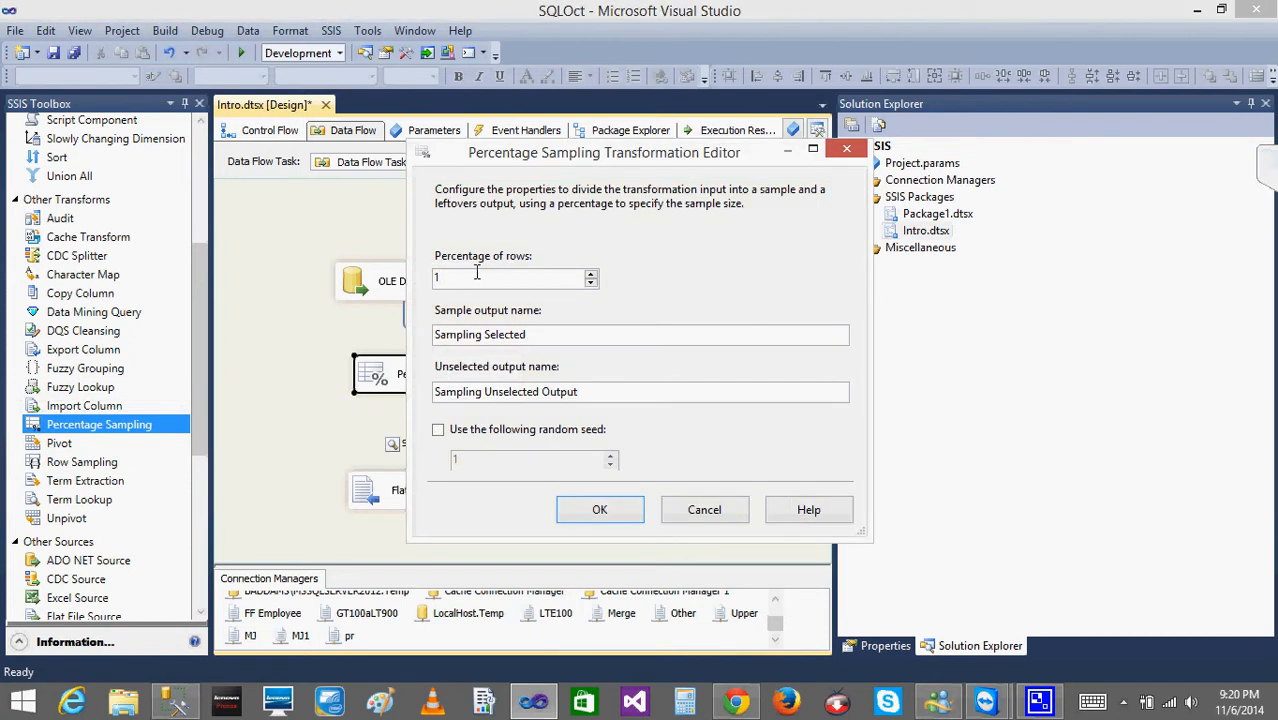
click(600, 511)
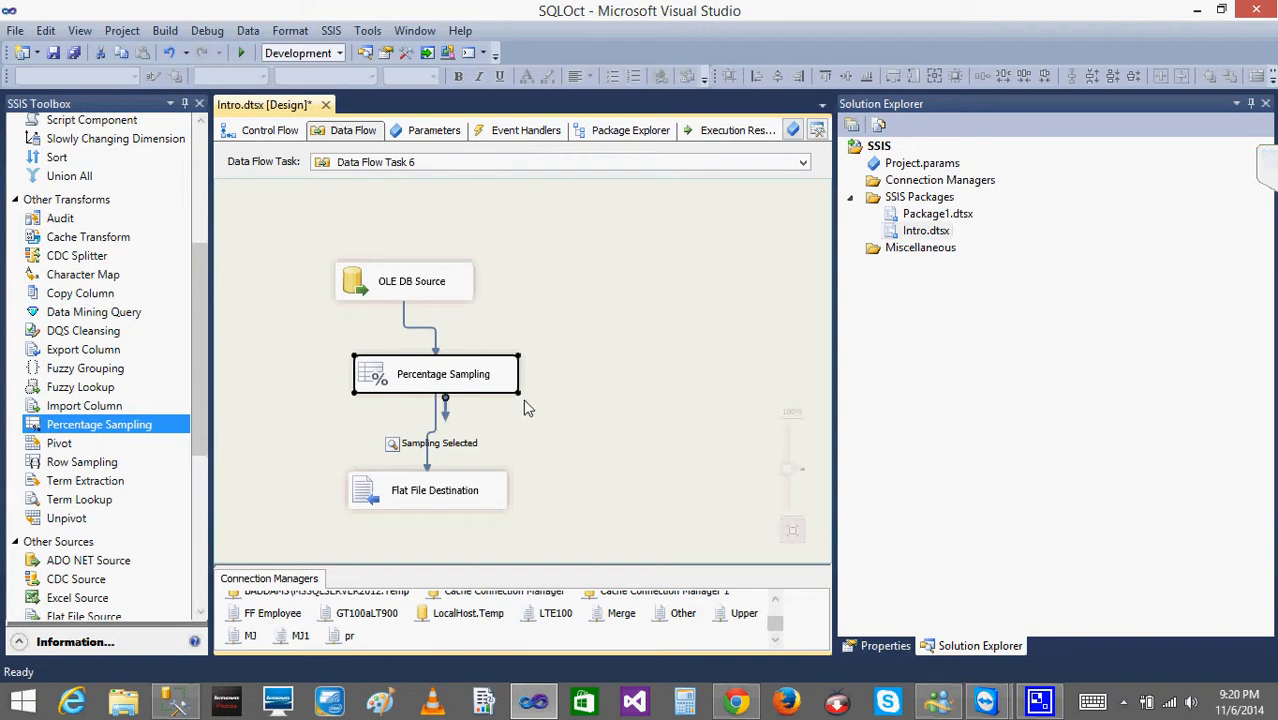
click(608, 284)
Run the package, check the sampled rows in the data viewer, and reopen the Percentage Sampling editor to review its percentage.
click(241, 58)
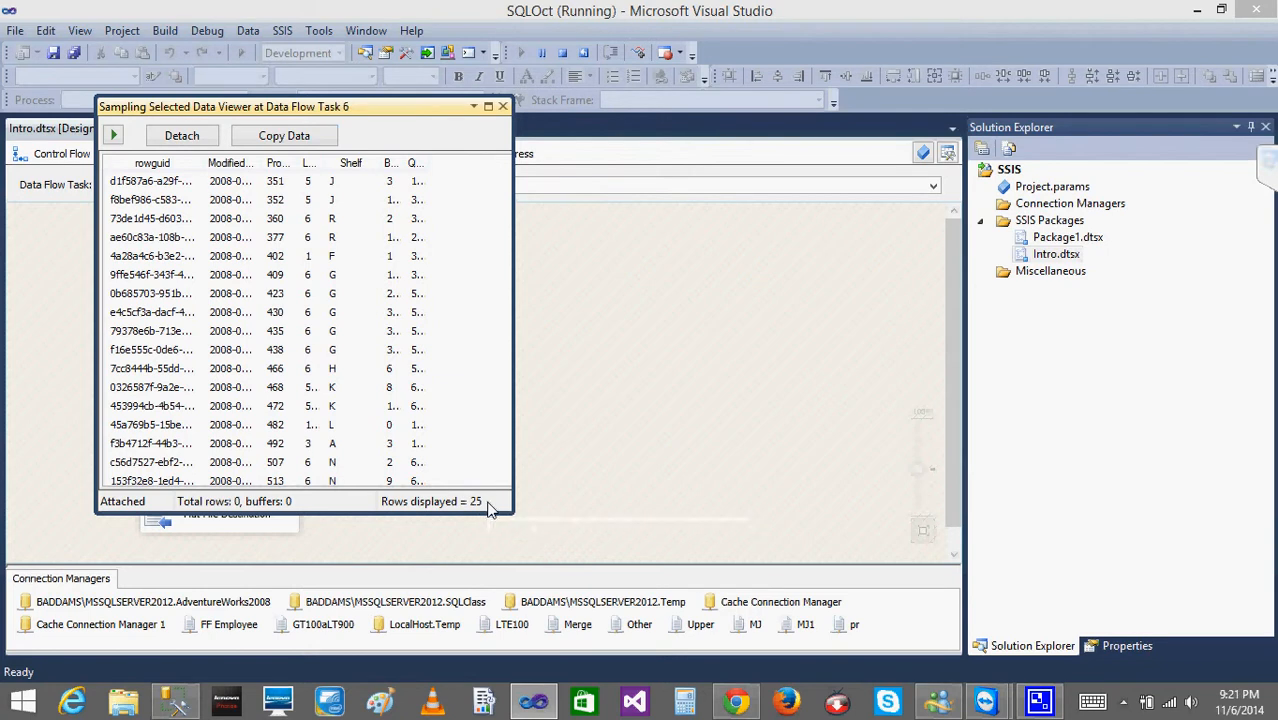
click(502, 107)
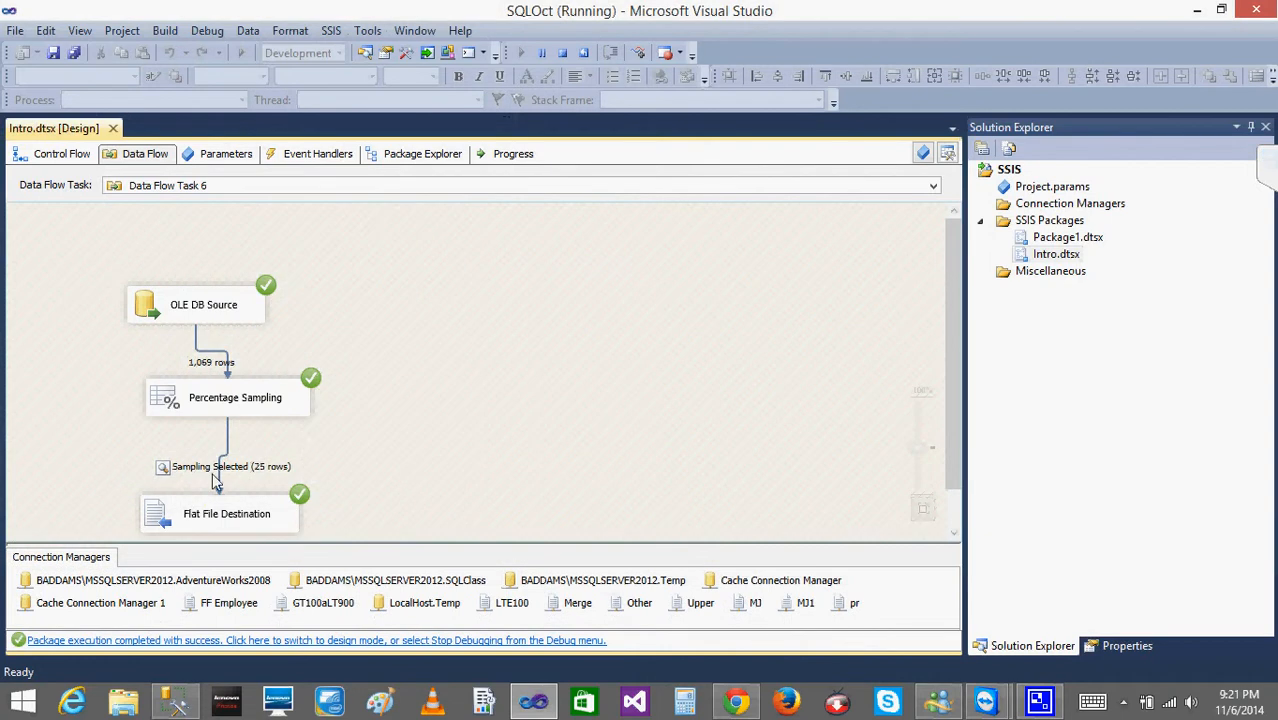
click(279, 410)
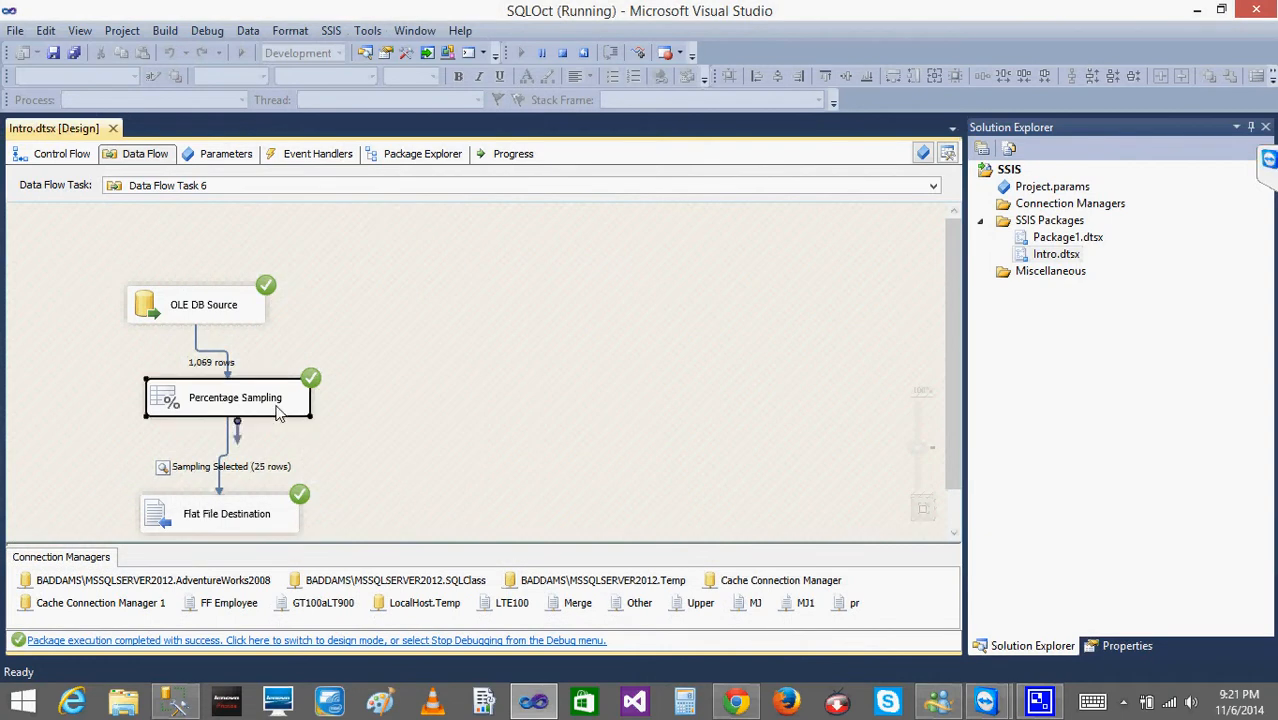
double_click(163, 400)
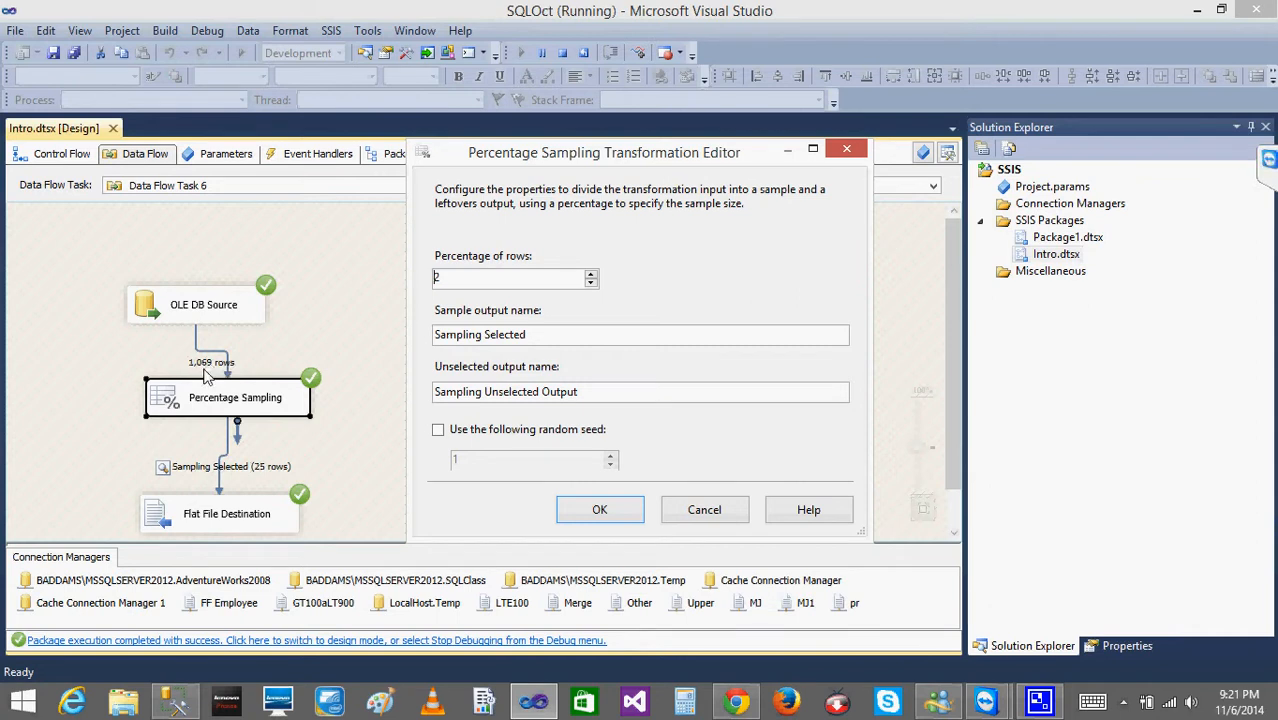
Switch to Paint and sketch a small empty circle, a circled 1 and a circled 2, joined by short lines and a long curve.
click(396, 706)
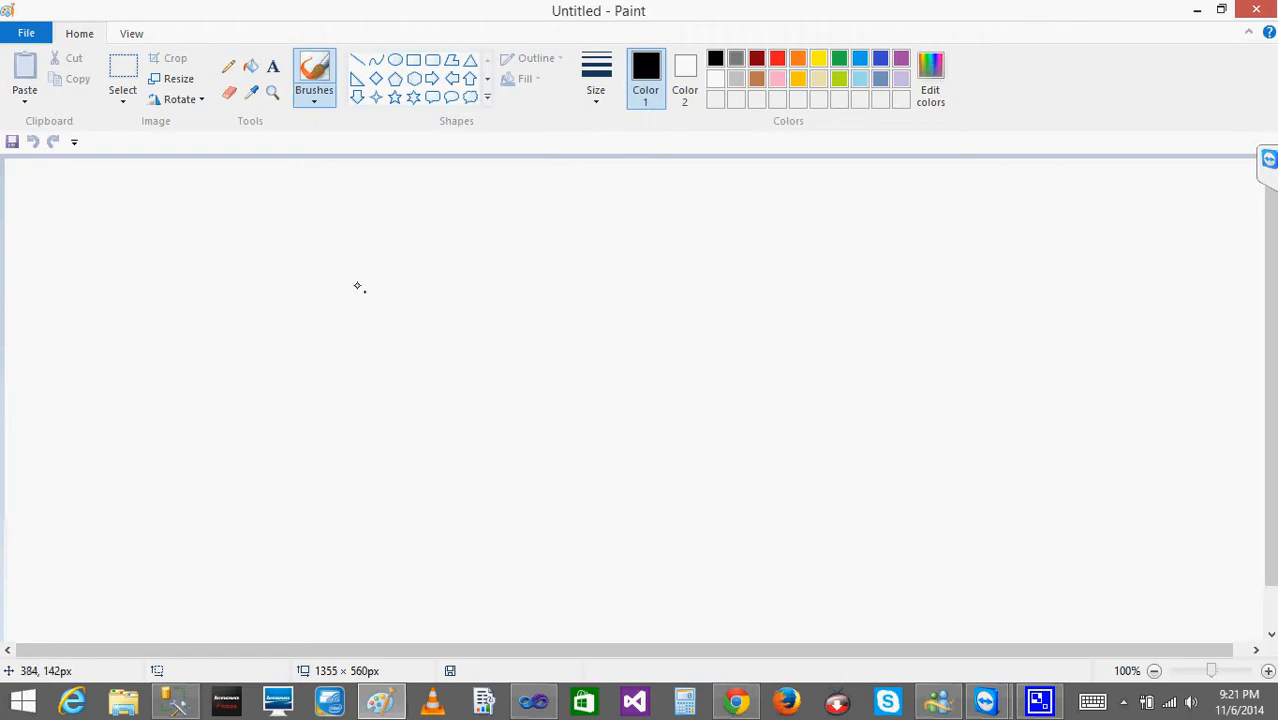
mouse_move(347, 253)
mouse_down()
mouse_move(362, 295)
mouse_move(325, 265)
mouse_move(291, 284)
mouse_up()
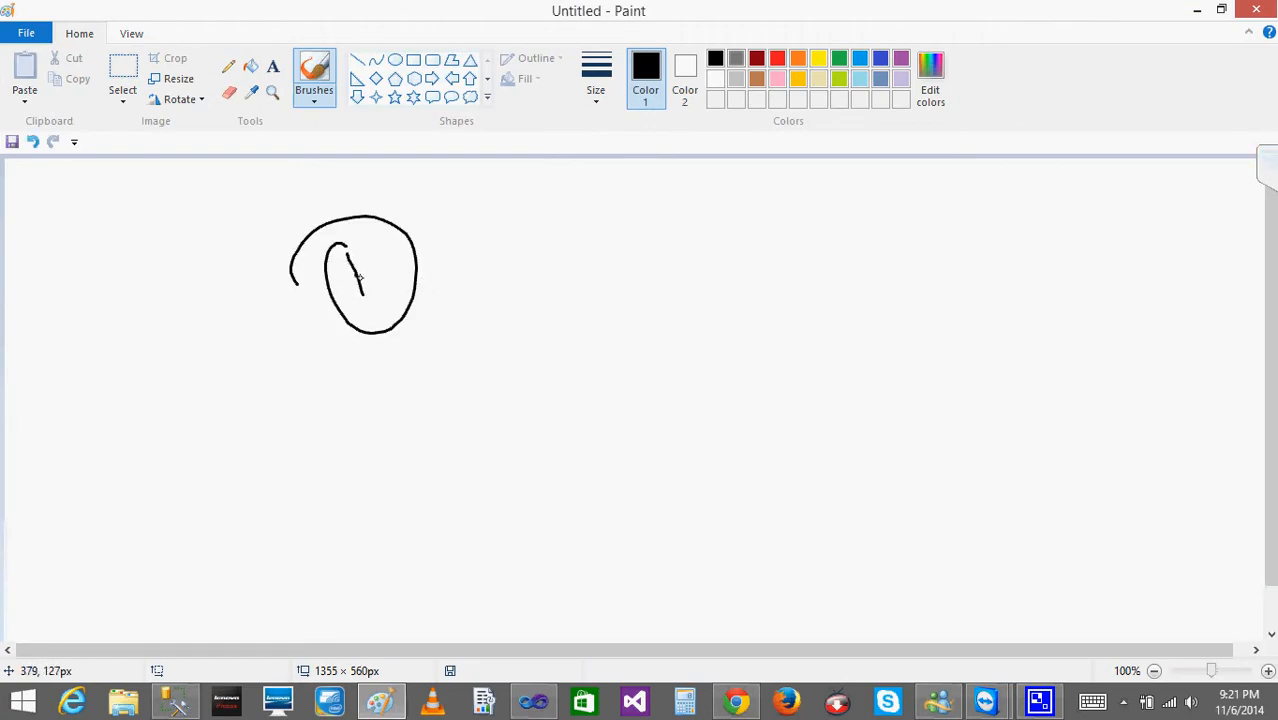
mouse_move(206, 350)
mouse_down()
mouse_move(222, 376)
mouse_move(200, 346)
mouse_up()
drag(282, 322, 322, 290)
drag(433, 277, 476, 258)
drag(523, 211, 617, 205)
mouse_move(573, 175)
mouse_down()
mouse_move(633, 243)
mouse_move(490, 205)
mouse_up()
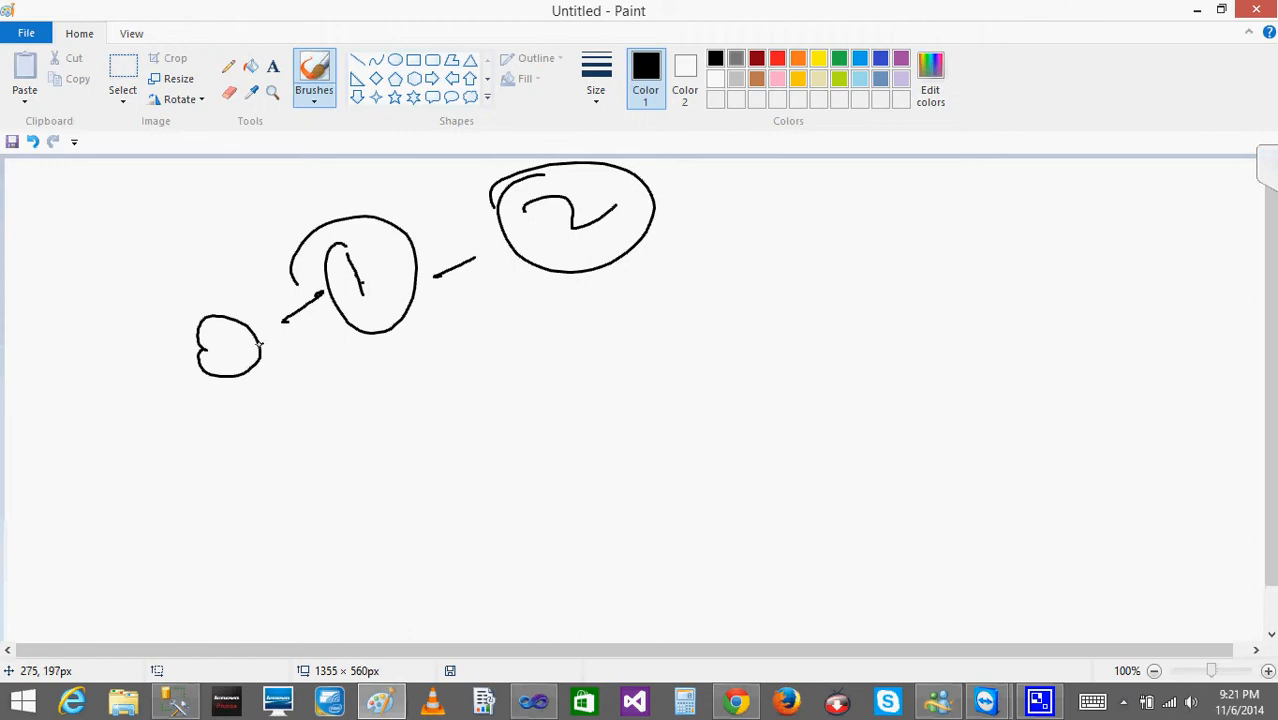
mouse_move(263, 346)
mouse_down()
mouse_move(345, 388)
mouse_move(491, 305)
mouse_move(482, 240)
mouse_move(515, 233)
mouse_up()
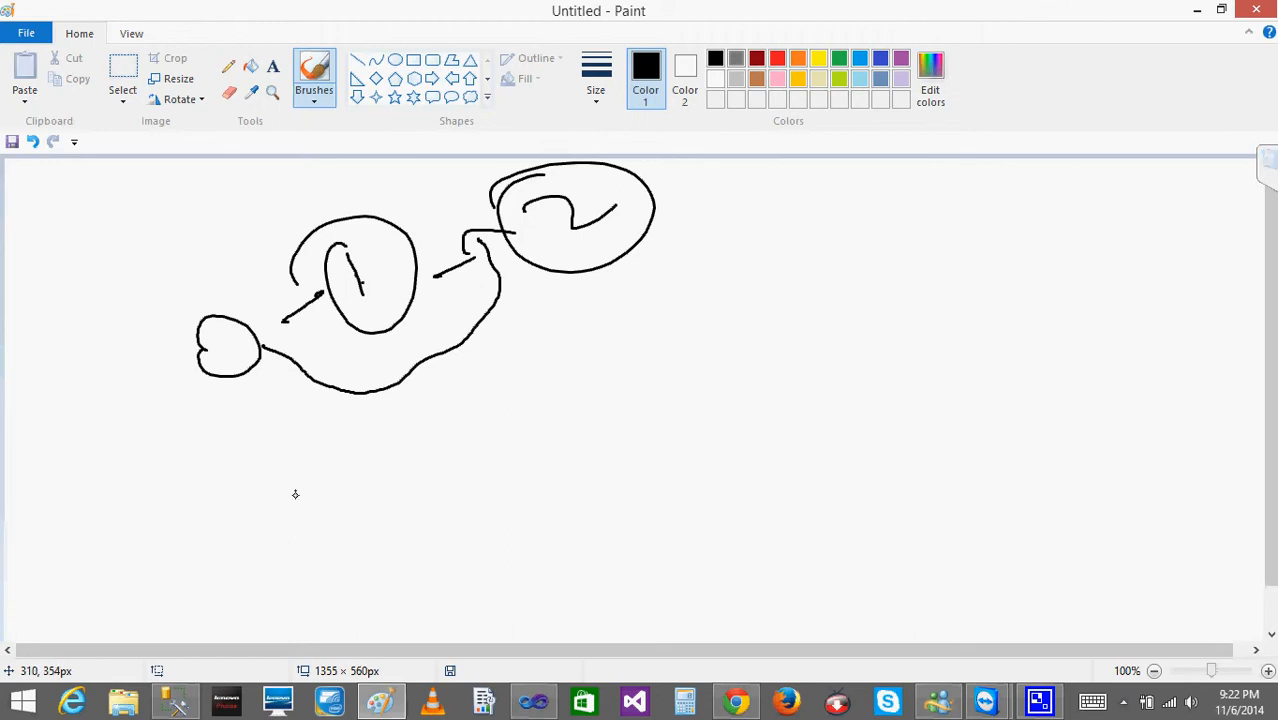
Write 0, 10 and 20 beneath the circled figures and draw a long curved arrow from the 0 to the 20.
mouse_move(294, 491)
mouse_down()
mouse_move(291, 480)
mouse_move(283, 492)
mouse_up()
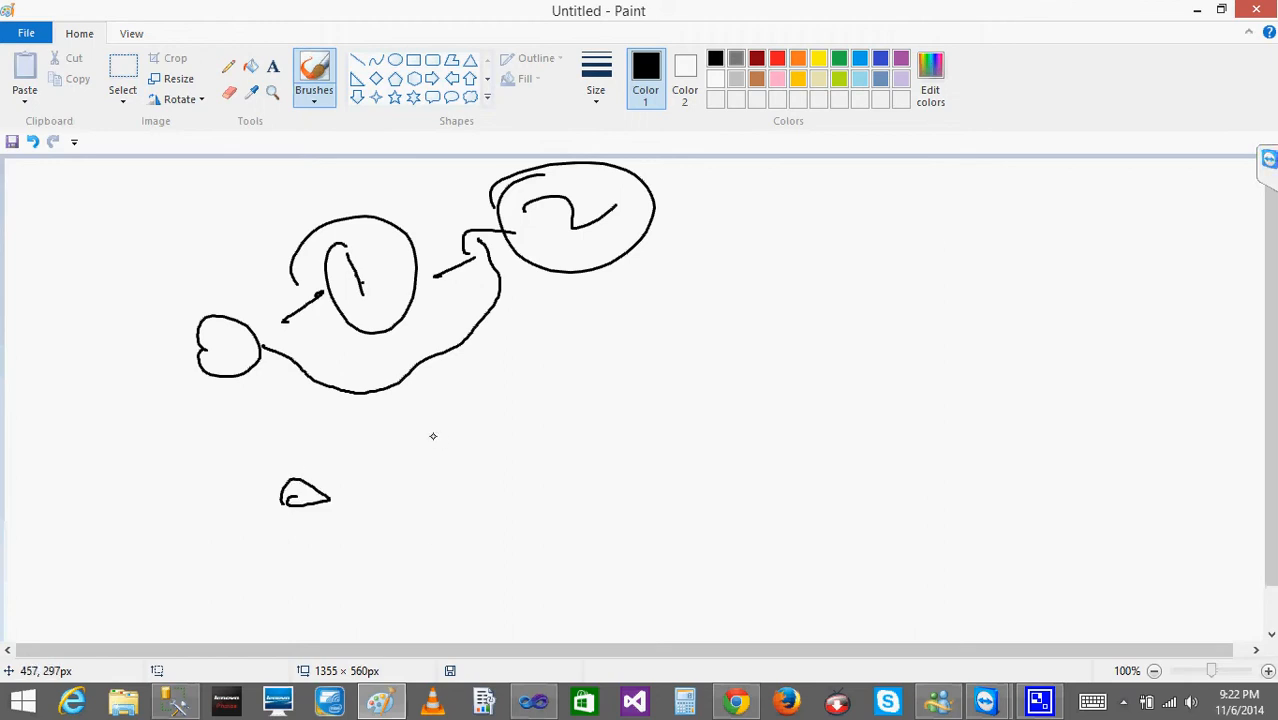
drag(426, 437, 453, 466)
mouse_move(458, 421)
mouse_down()
mouse_move(466, 451)
mouse_move(465, 424)
mouse_up()
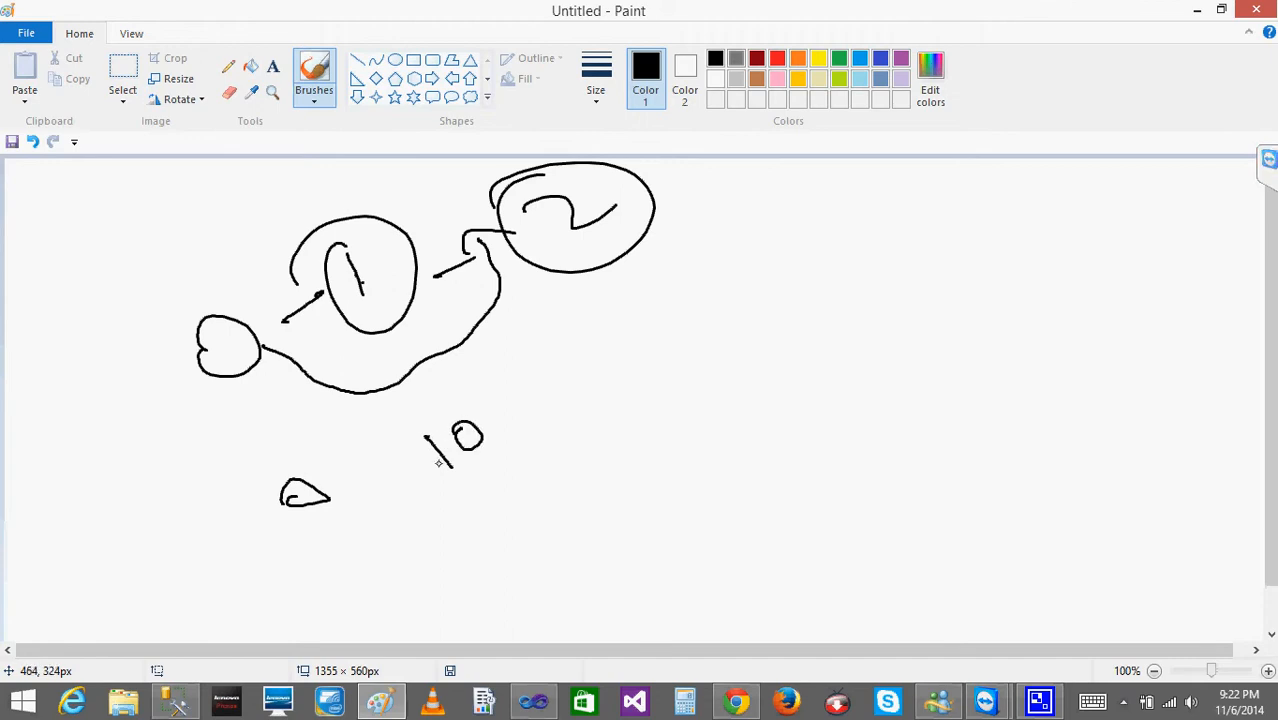
mouse_move(612, 330)
mouse_down()
mouse_move(648, 354)
mouse_move(666, 345)
mouse_up()
drag(716, 294, 667, 329)
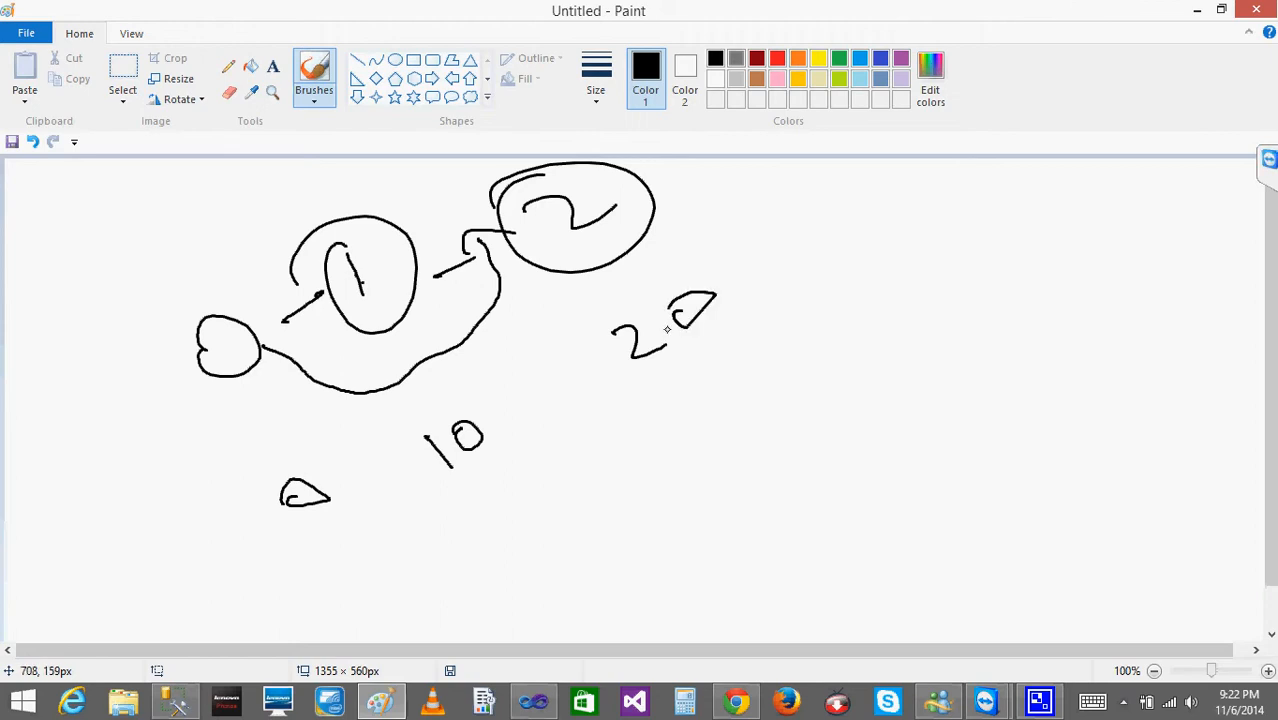
mouse_move(322, 230)
mouse_down()
mouse_move(430, 300)
mouse_move(318, 232)
mouse_up()
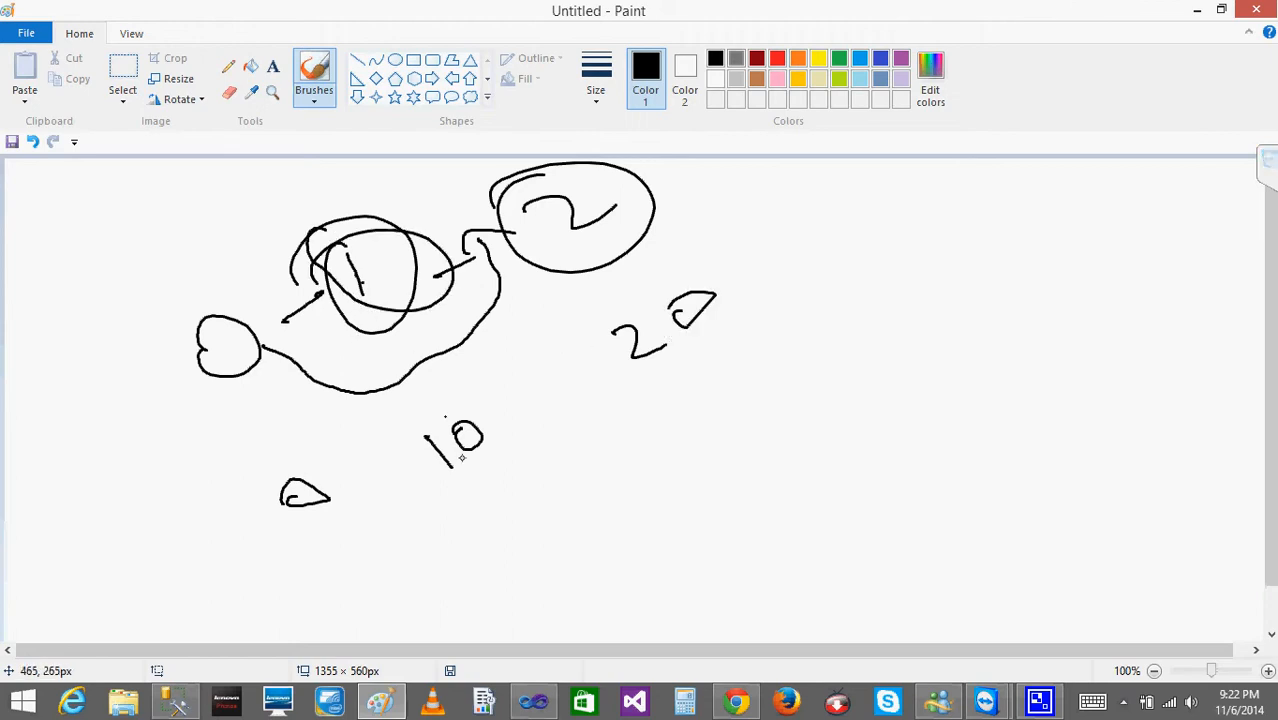
mouse_move(323, 511)
mouse_down()
mouse_move(434, 553)
mouse_move(582, 345)
mouse_move(556, 364)
mouse_move(616, 366)
mouse_up()
Sketch a circled 3 with an arrow leading to it from the circled 2, and write 30 beneath it.
mouse_move(788, 180)
mouse_down()
mouse_move(815, 205)
mouse_move(792, 215)
mouse_up()
mouse_move(787, 179)
mouse_down()
mouse_move(844, 229)
mouse_move(752, 178)
mouse_up()
drag(674, 221, 765, 207)
drag(730, 195, 750, 230)
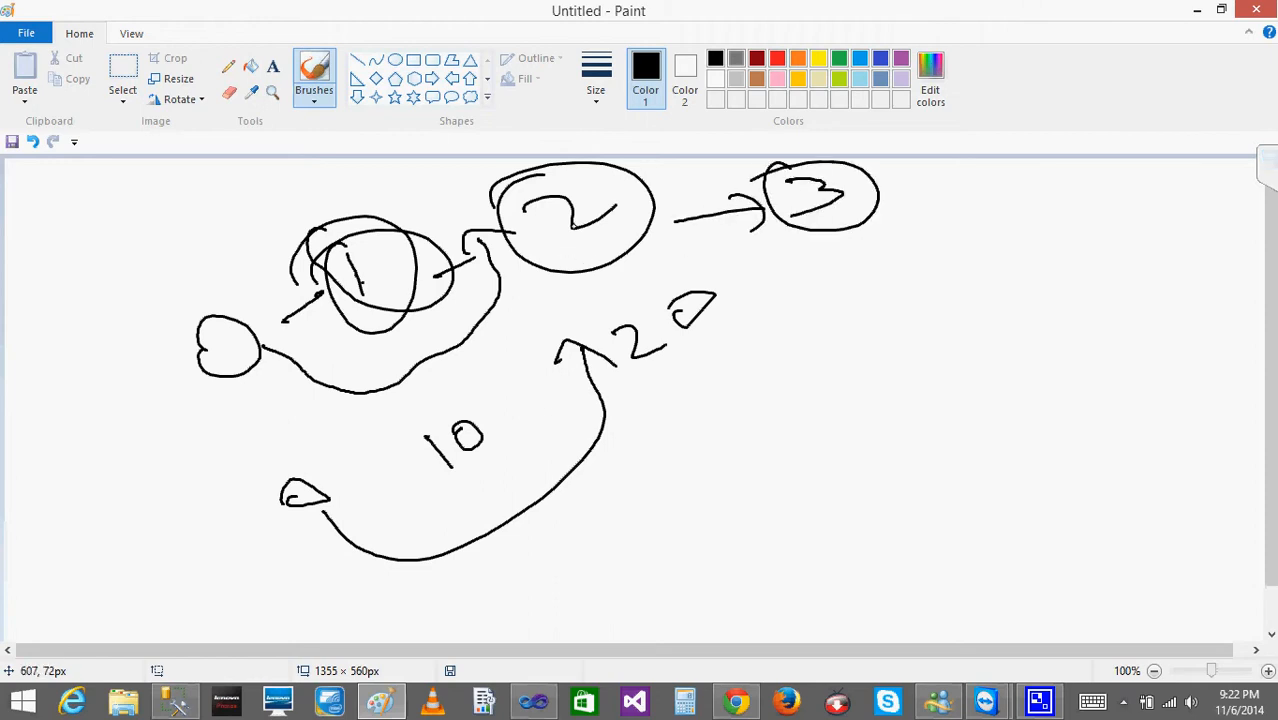
drag(834, 266, 844, 295)
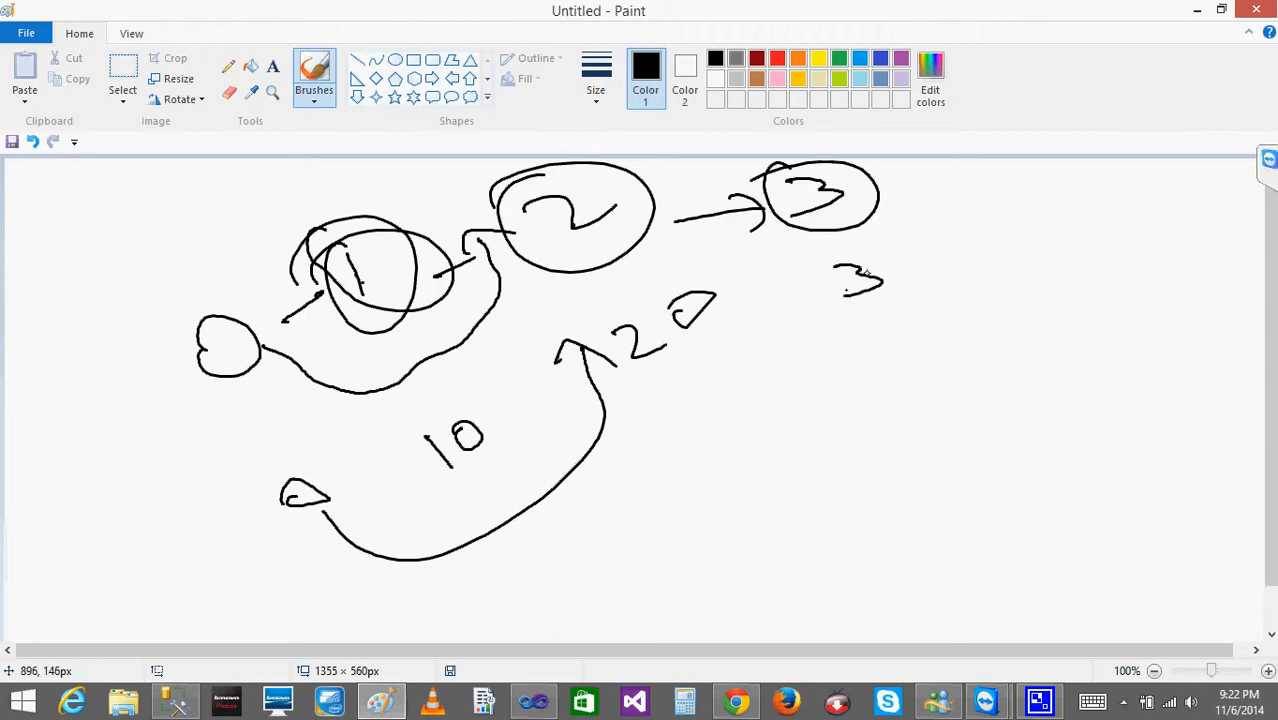
drag(895, 256, 938, 270)
click(912, 284)
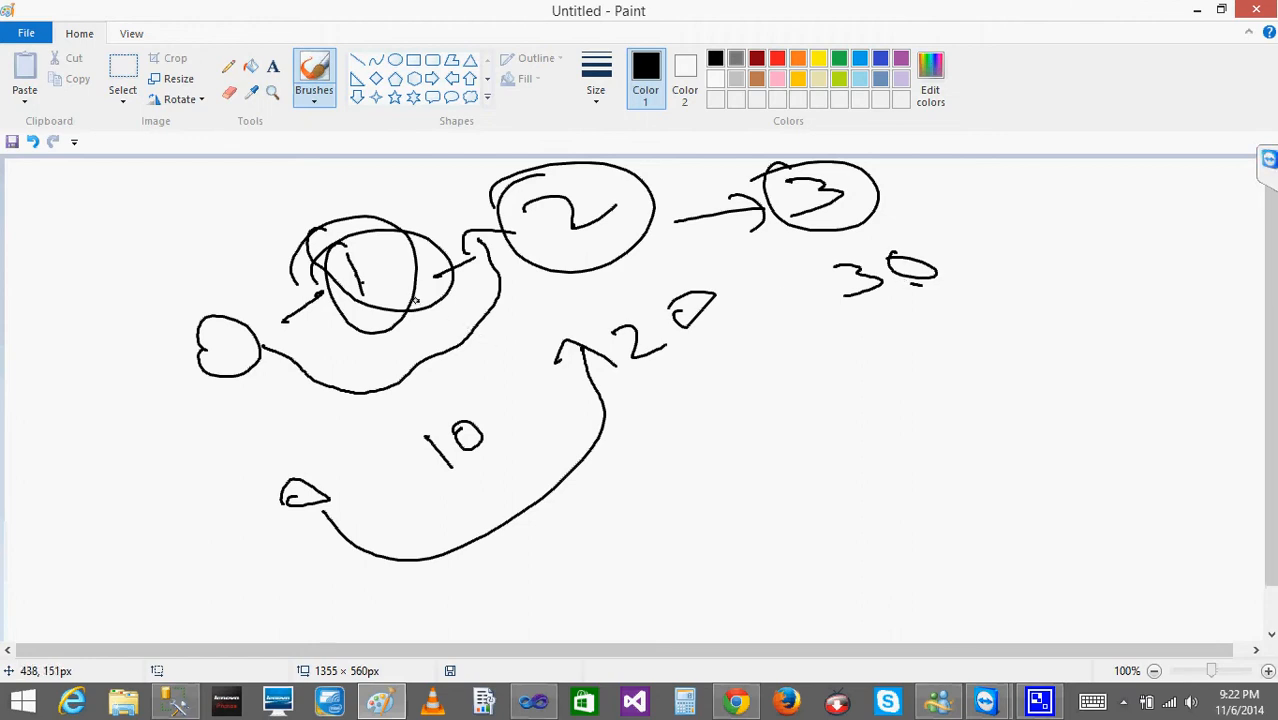
Draw a line from the circled 1 and a curved arrow from 10 to 30, and close Paint without saving.
drag(415, 302, 566, 396)
mouse_move(518, 461)
mouse_down()
mouse_move(552, 459)
mouse_move(815, 292)
mouse_move(842, 320)
mouse_up()
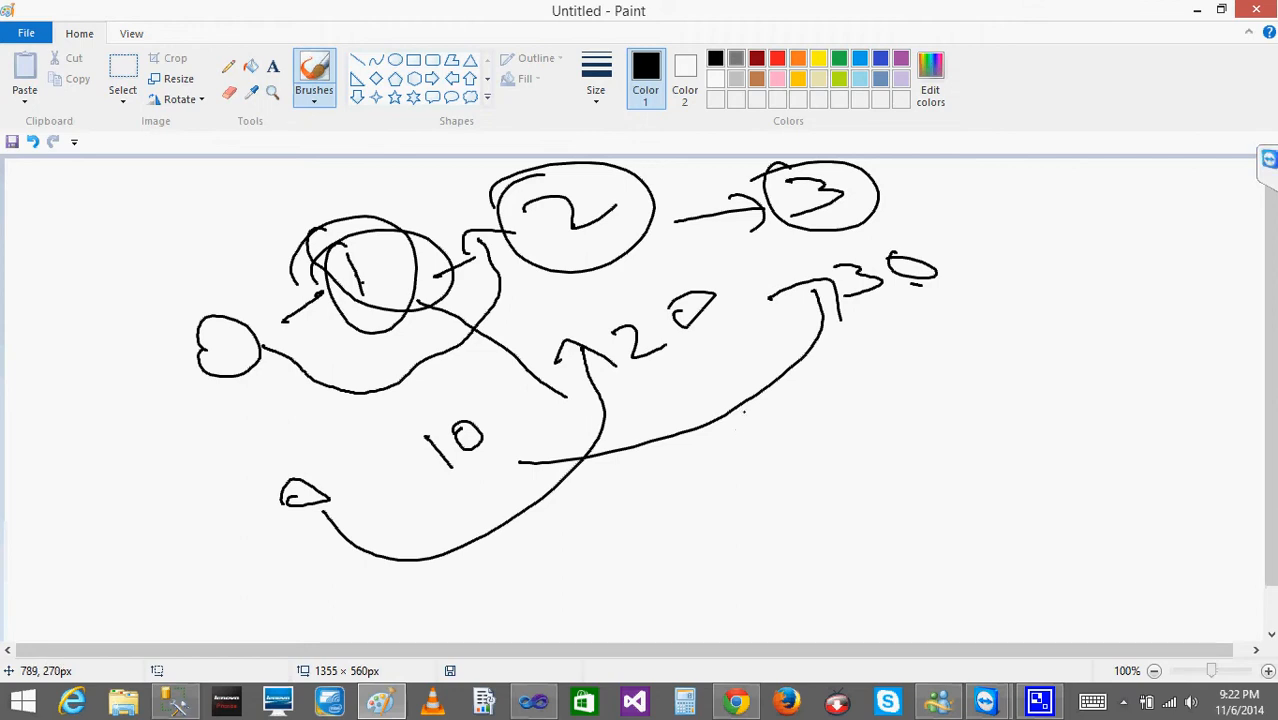
click(1262, 10)
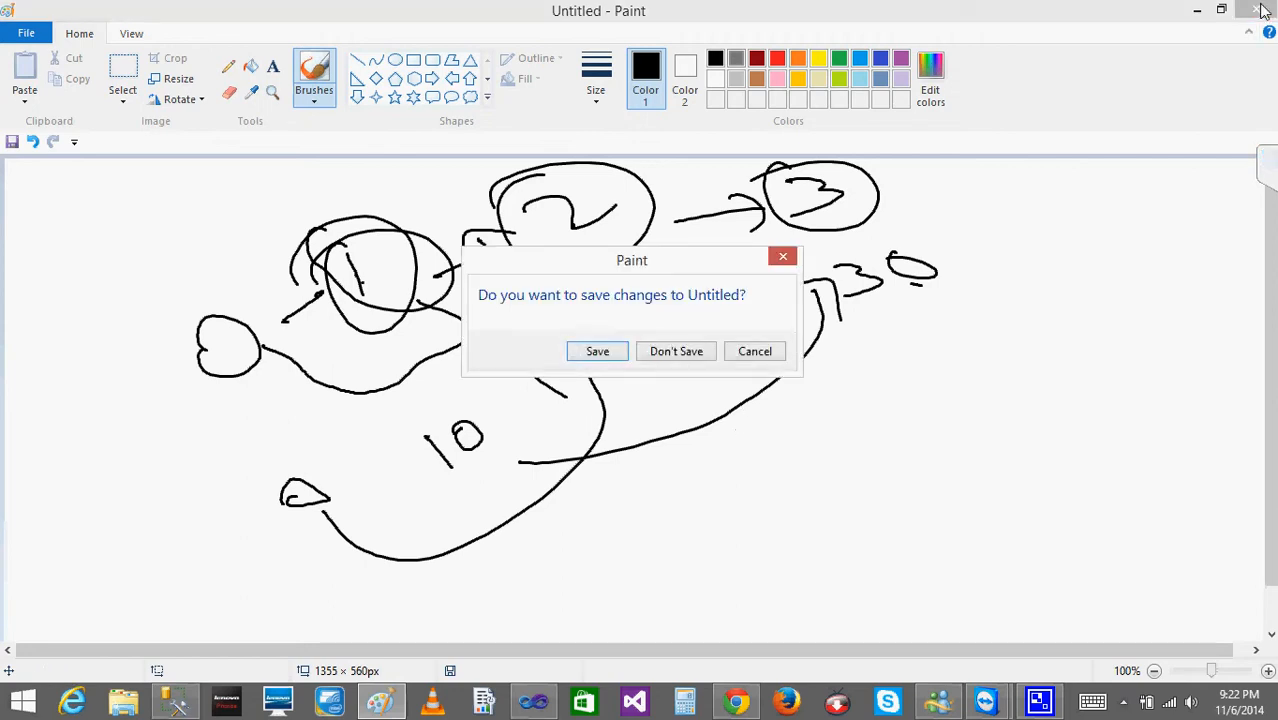
click(661, 353)
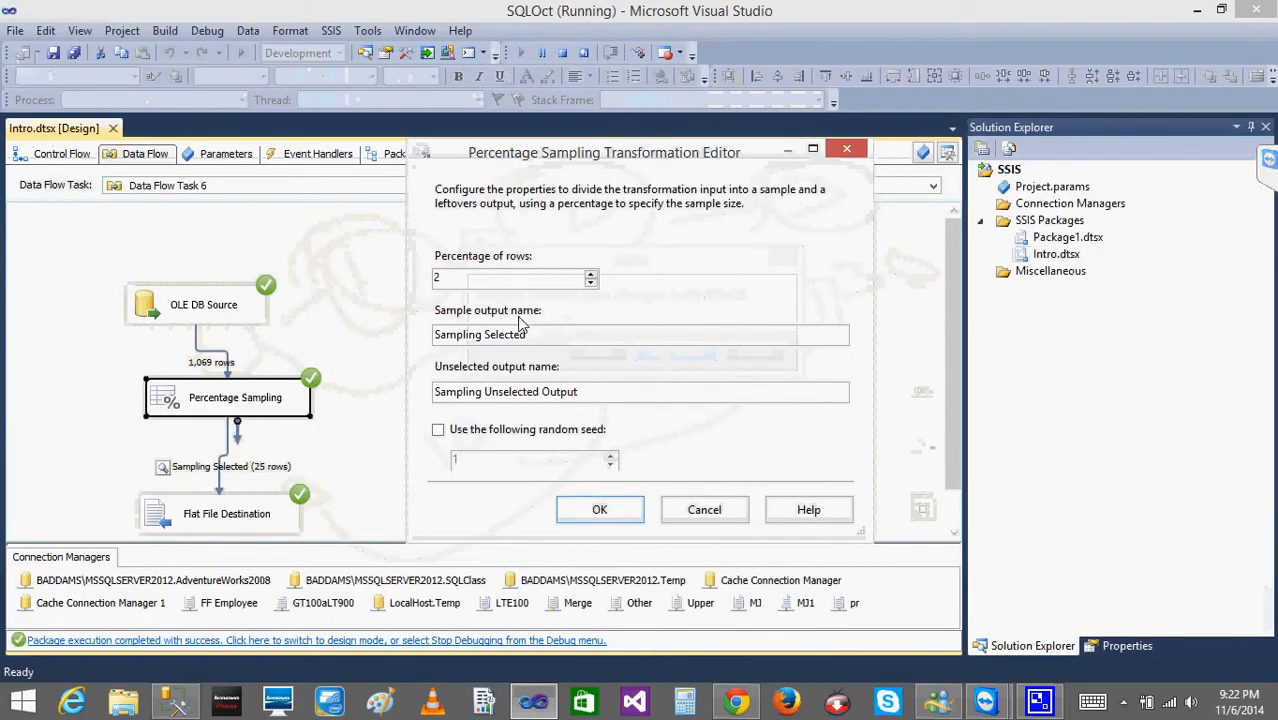
Set the Percentage Sampling transformation's percentage of rows to 3 and stop the current debugging run.
double_click(477, 277)
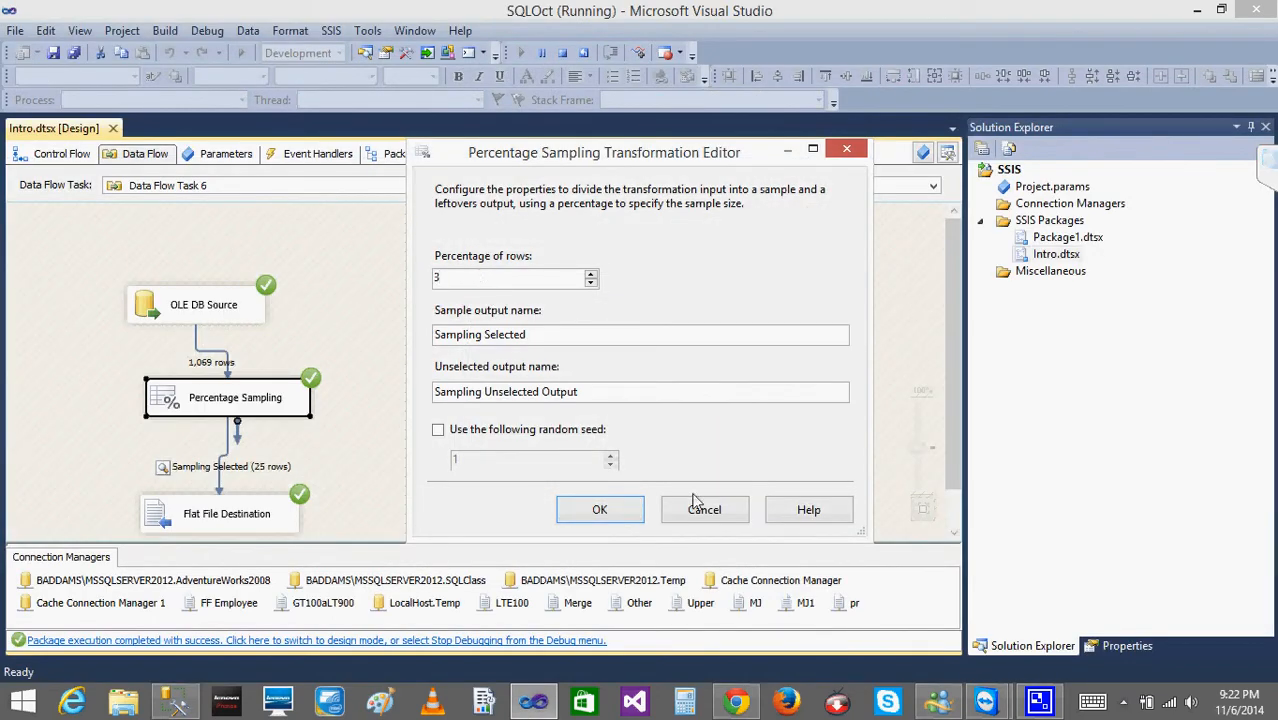
click(598, 510)
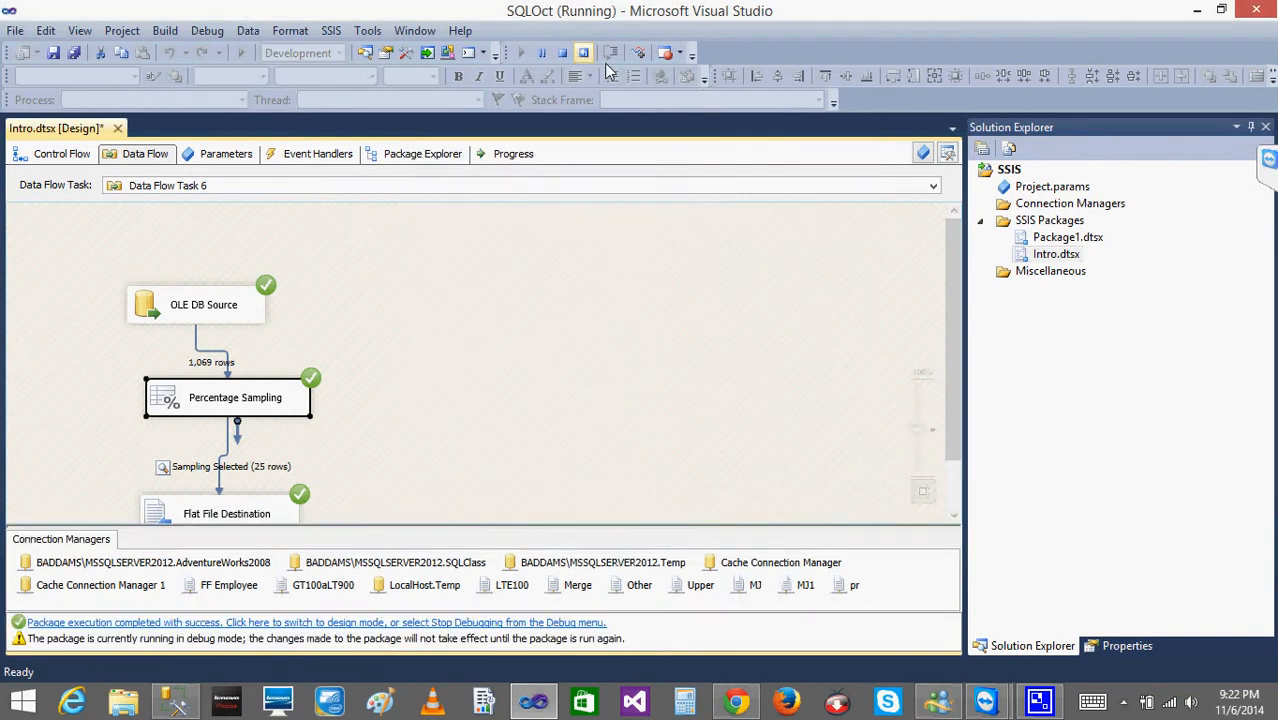
click(563, 54)
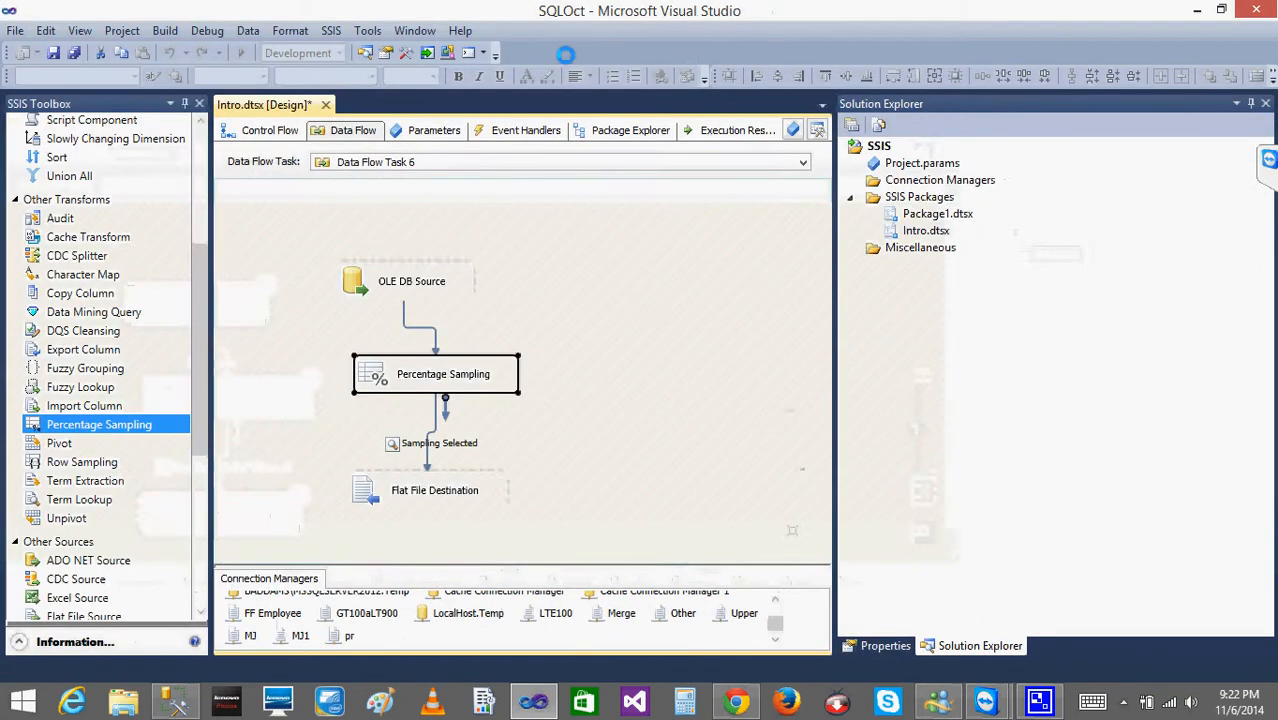
Run the package, check the sampled rows in the data viewer, and stop debugging.
click(239, 53)
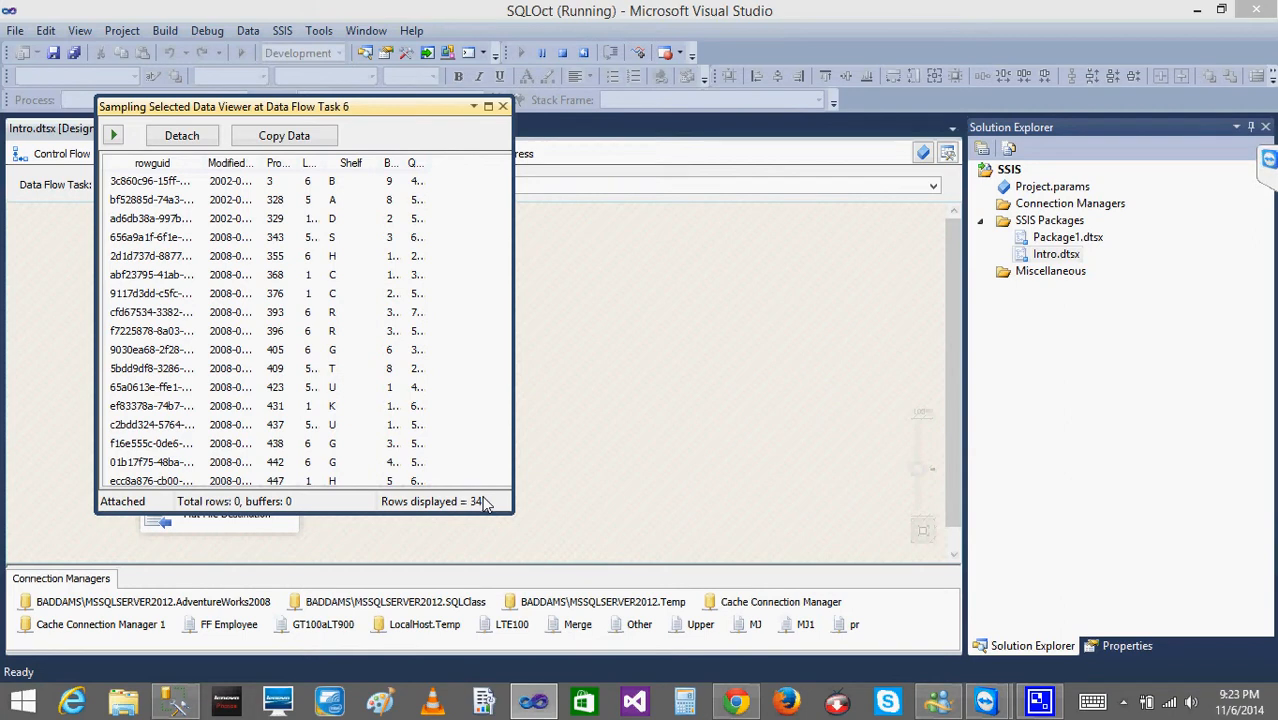
click(503, 108)
click(563, 53)
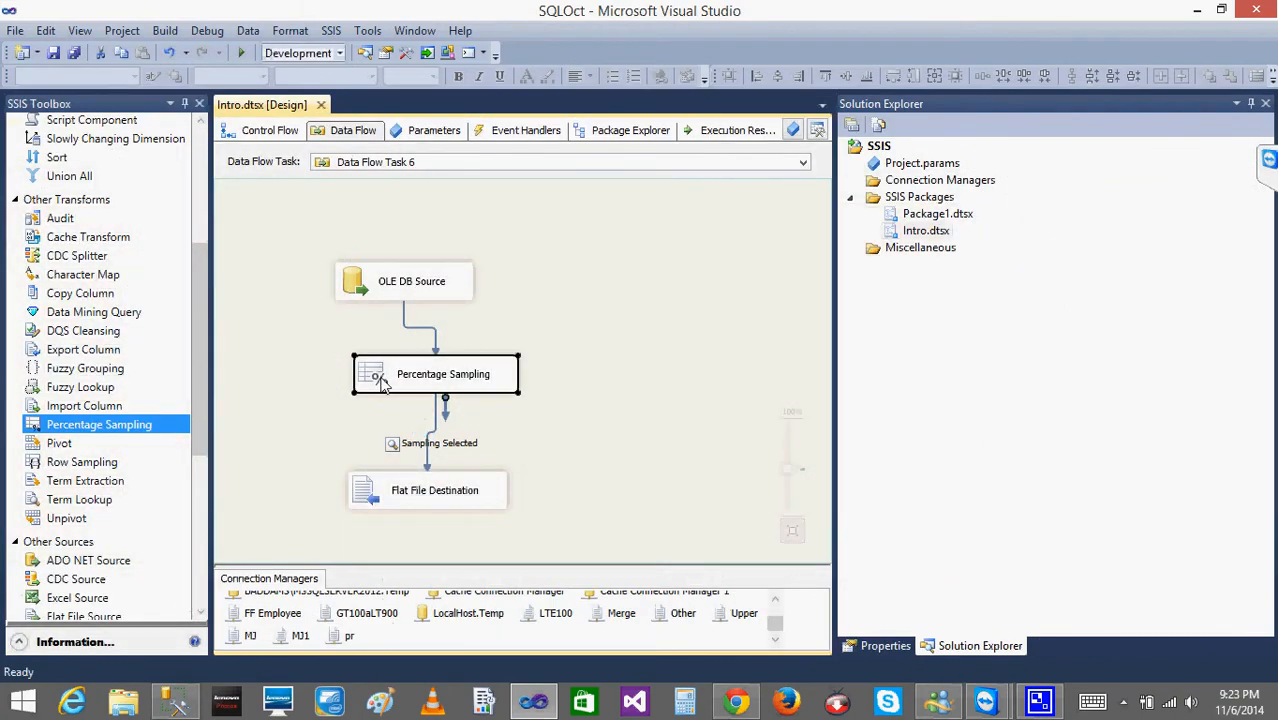
Review the percentage and output settings in the Percentage Sampling editor without changing them.
double_click(375, 372)
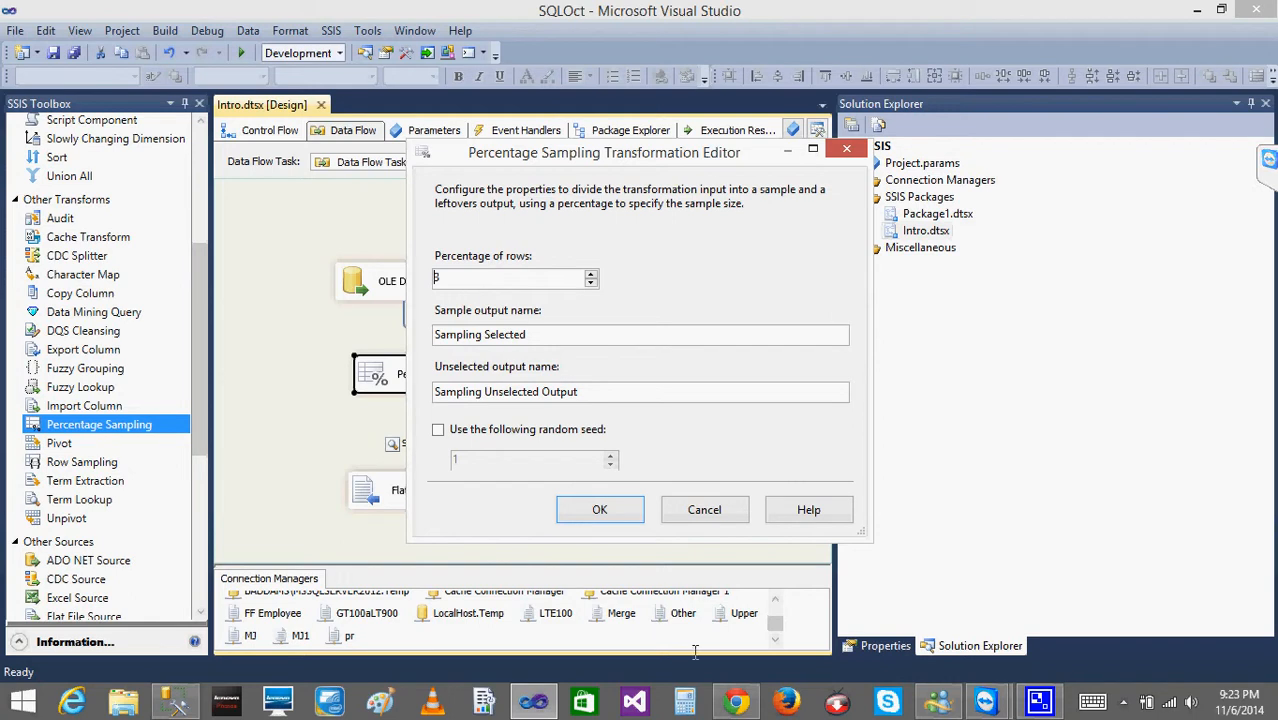
click(704, 510)
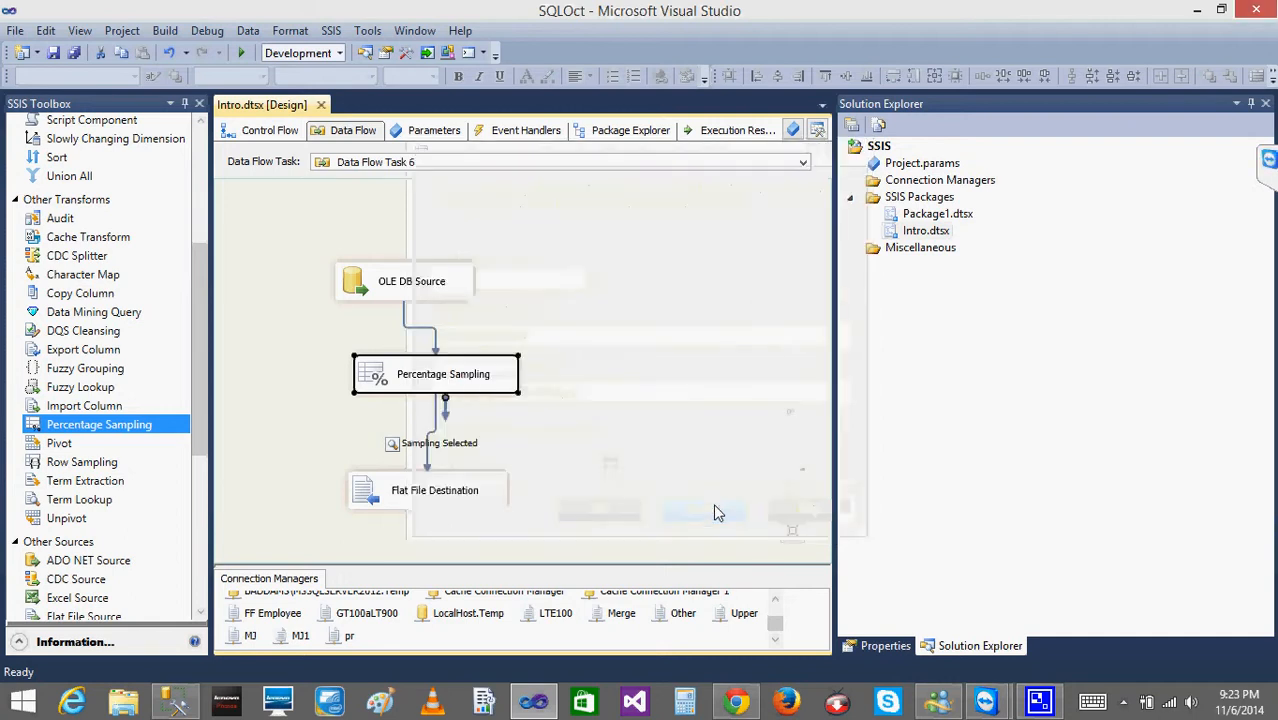
double_click(379, 380)
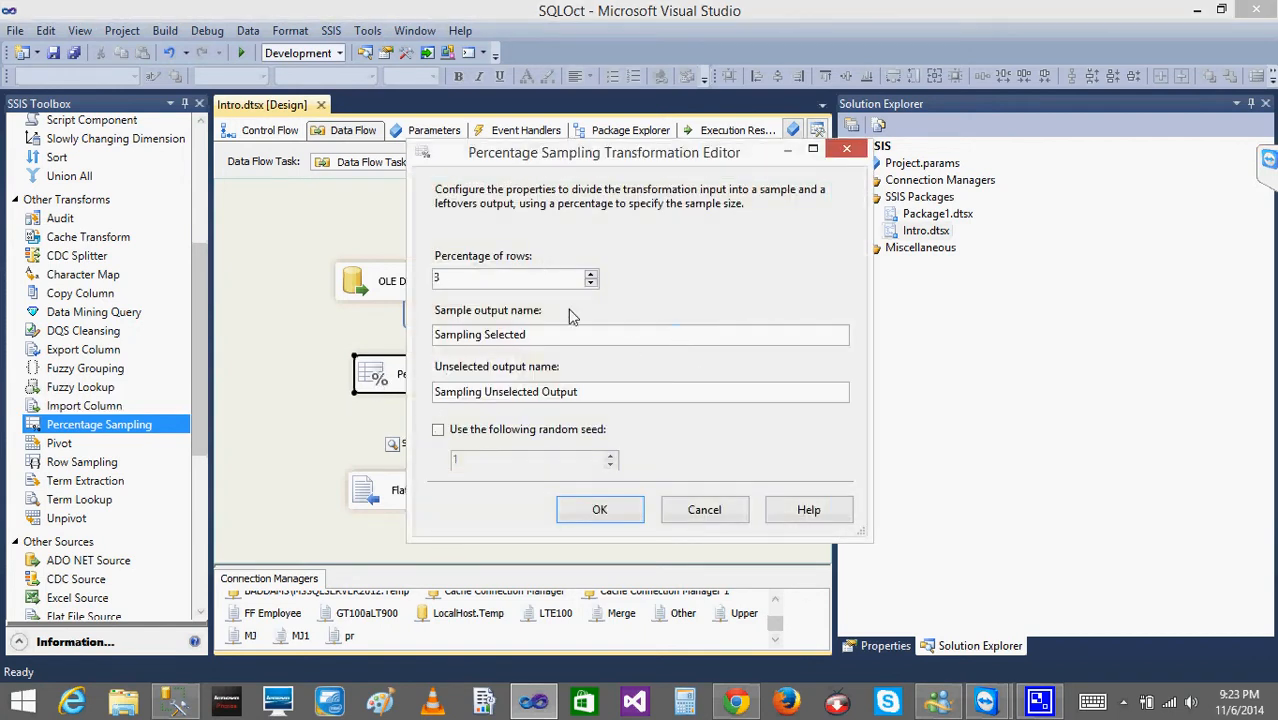
click(705, 512)
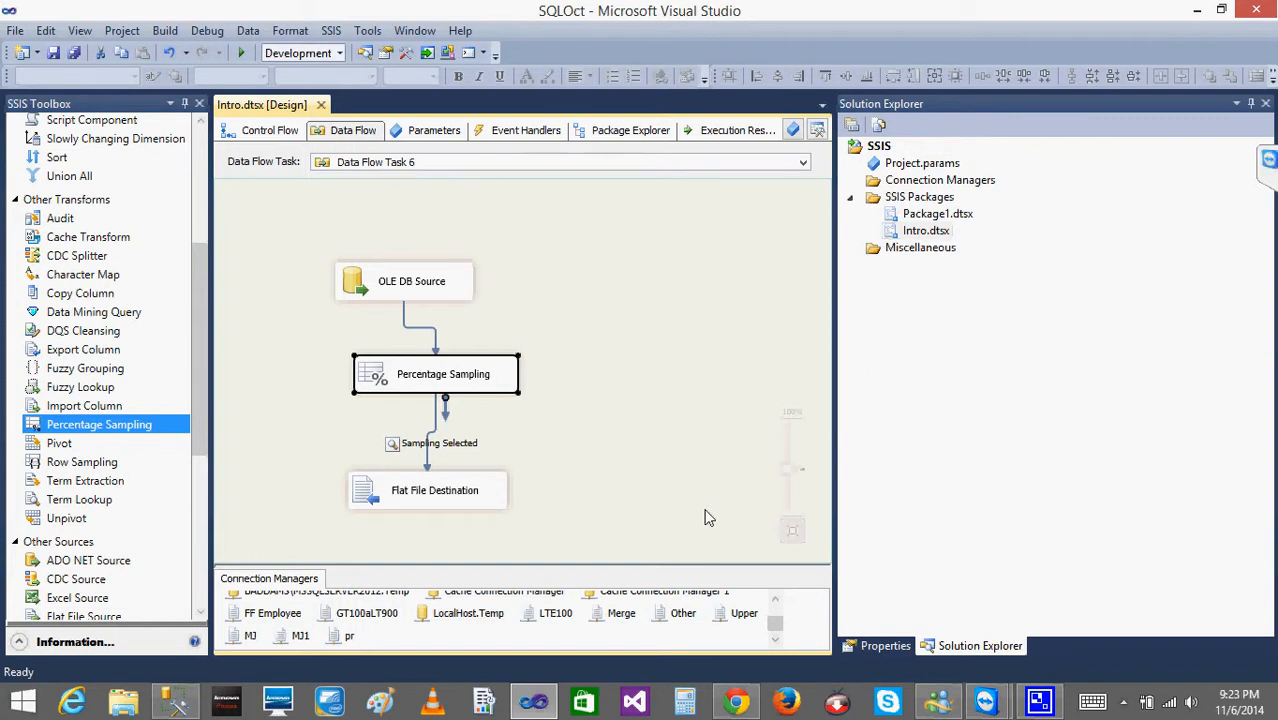
Switch to SQL Server Management Studio, examine the SELECT statement at the end of the query, and return to Visual Studio.
click(172, 705)
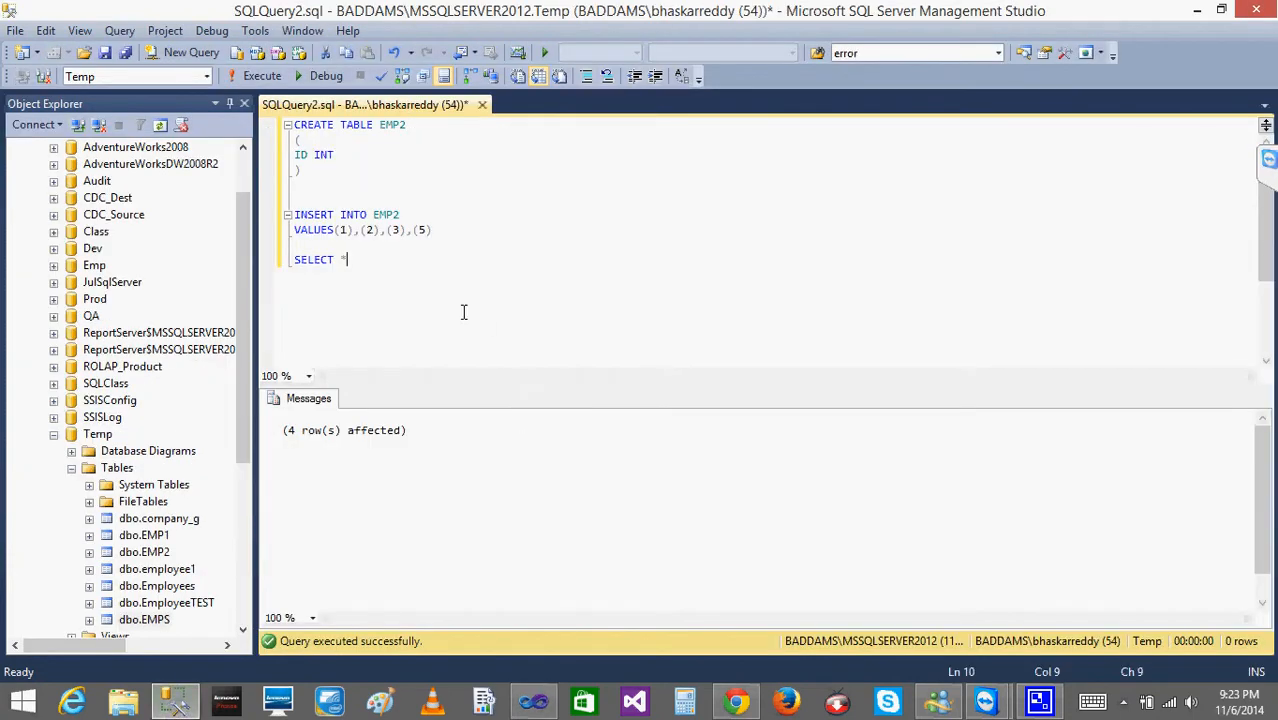
click(736, 217)
drag(293, 260, 352, 261)
click(340, 305)
drag(336, 306, 292, 262)
click(345, 296)
click(1194, 12)
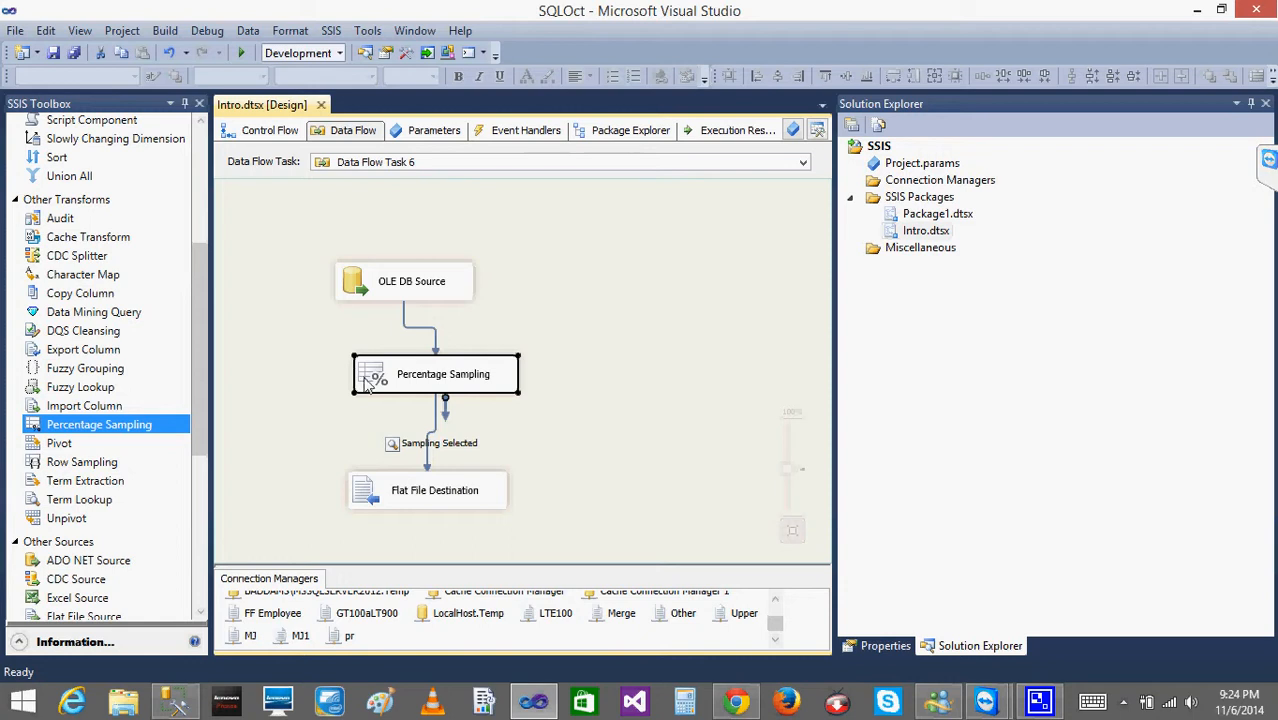
View the package's control flow and reopen Data Flow Task 6.
click(302, 270)
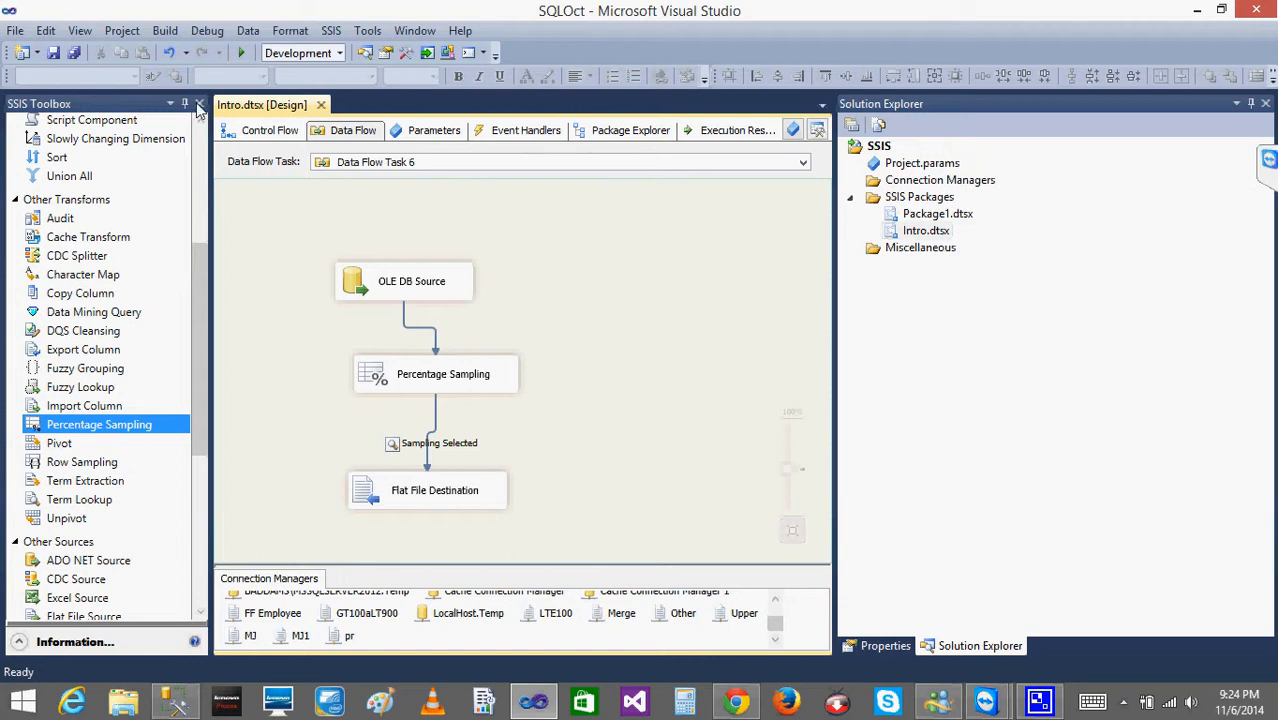
click(265, 133)
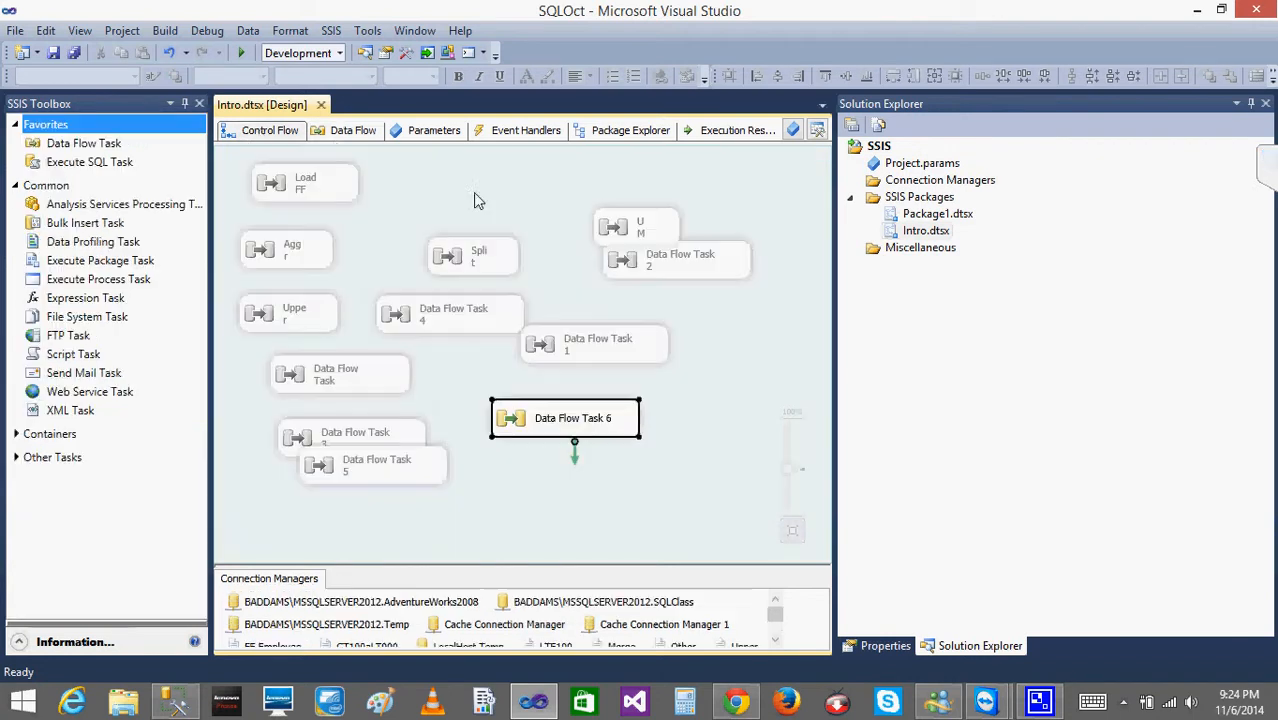
double_click(532, 418)
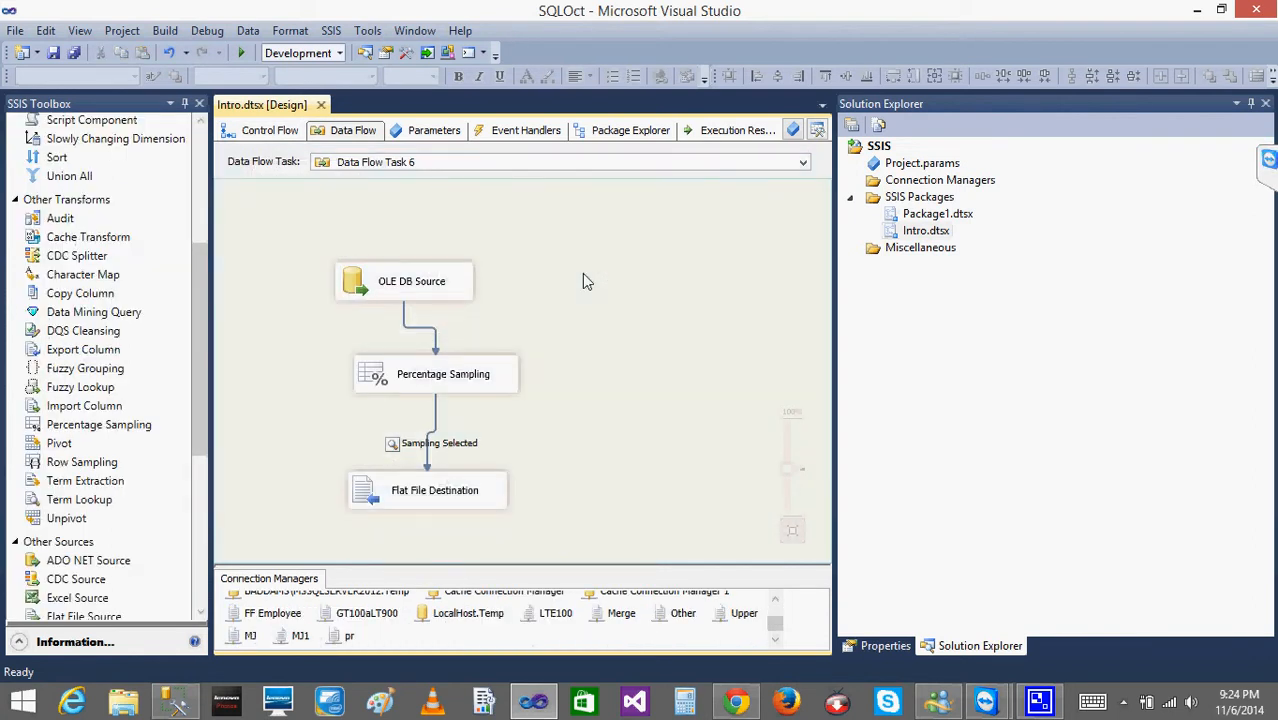
Move the OLE DB Source, Percentage Sampling and Flat File Destination aside into a column to free space in the data flow.
drag(392, 285, 323, 275)
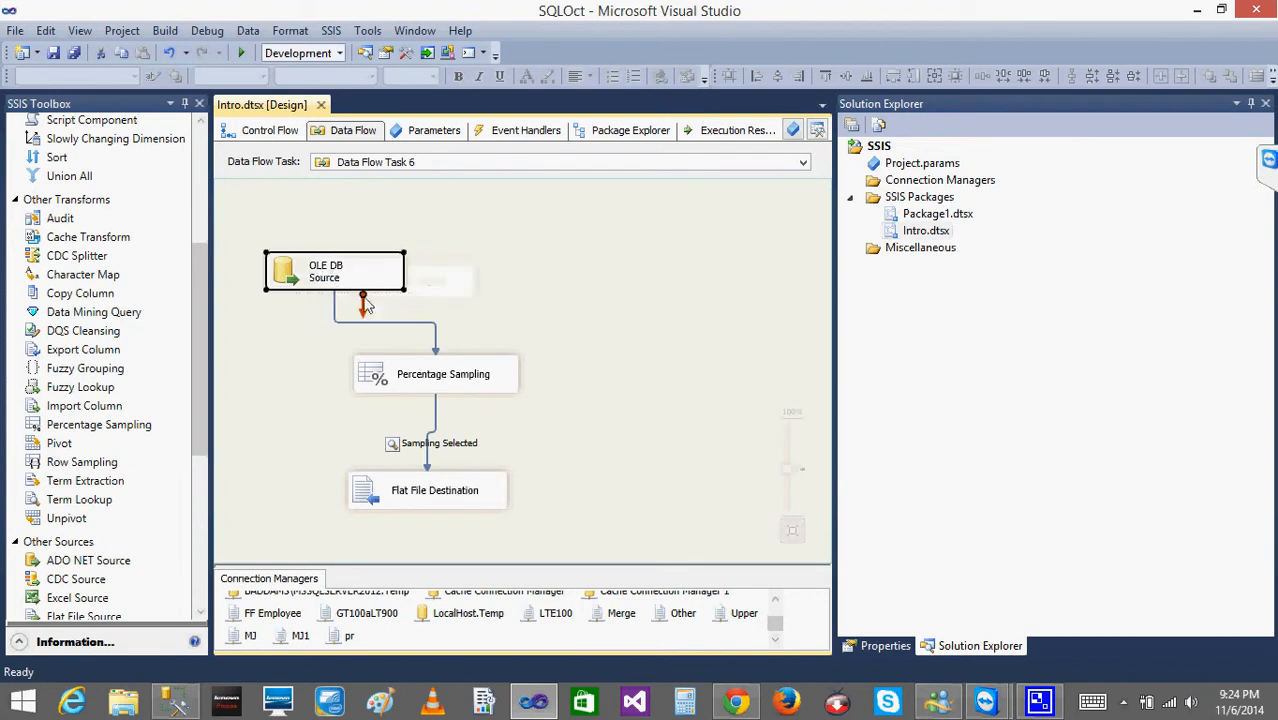
drag(377, 374, 278, 353)
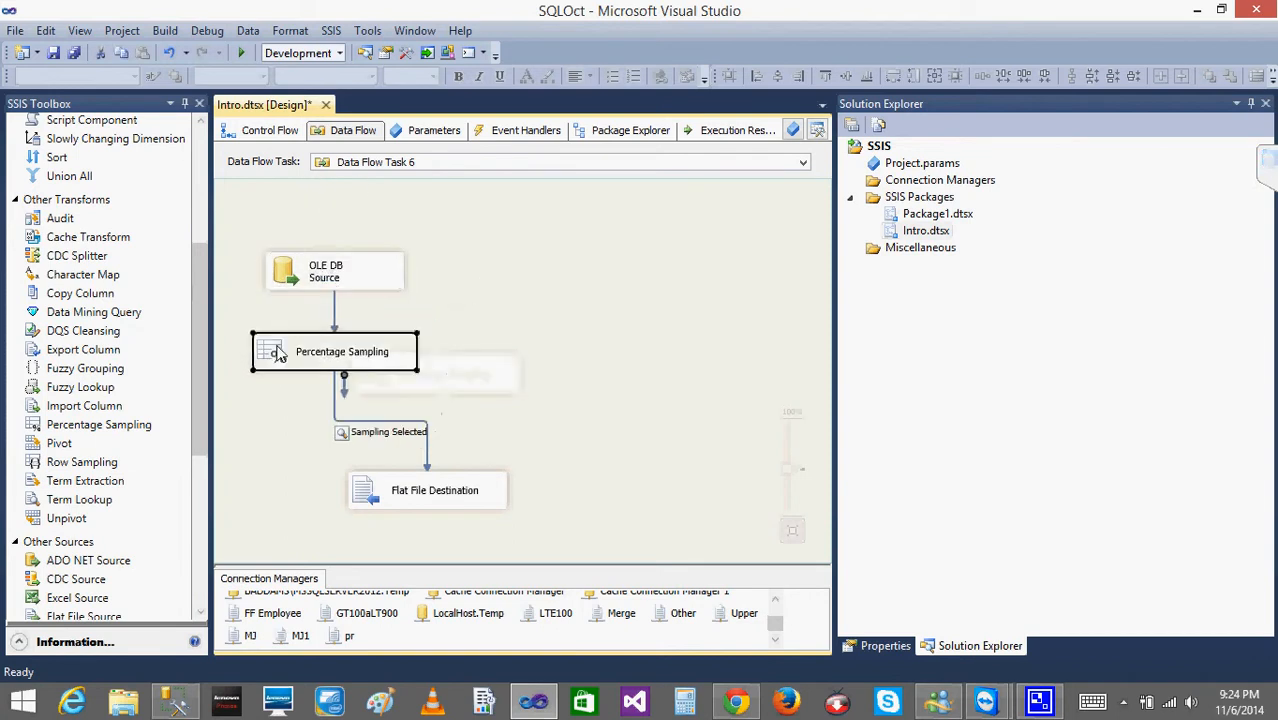
drag(365, 485, 291, 447)
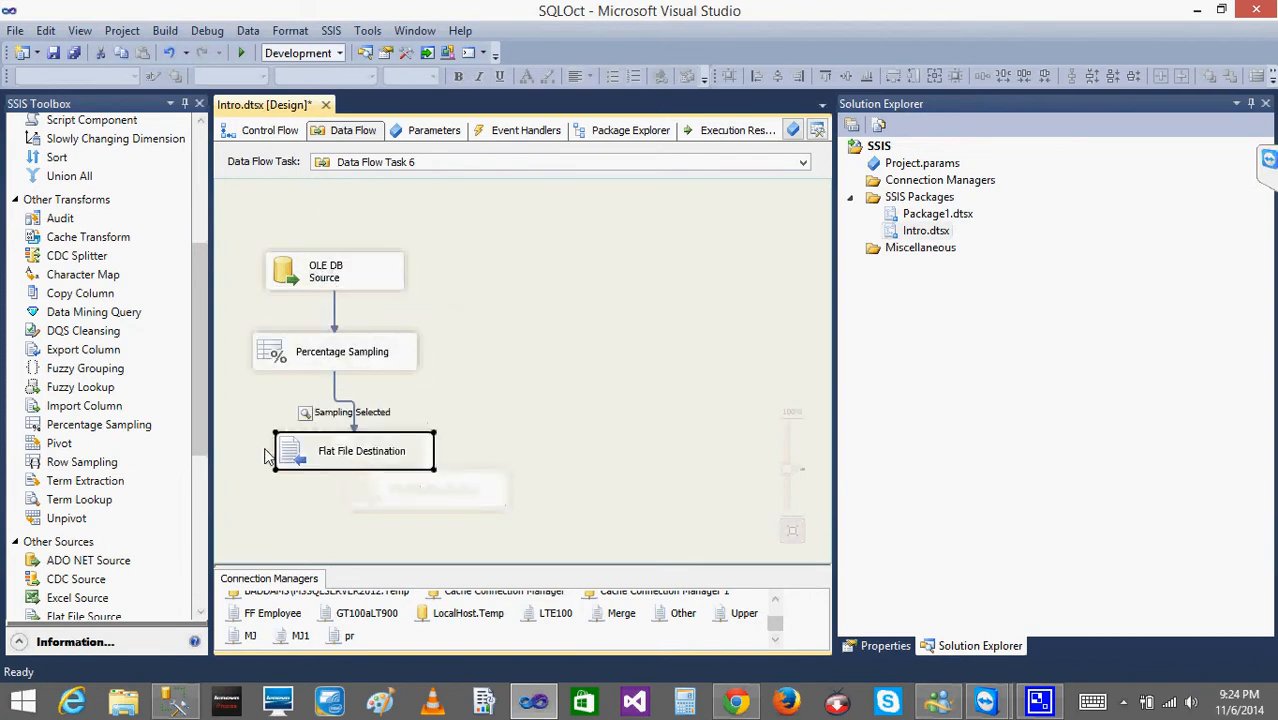
Add a second OLE DB Source in the free space beside the existing data flow.
drag(203, 296, 183, 200)
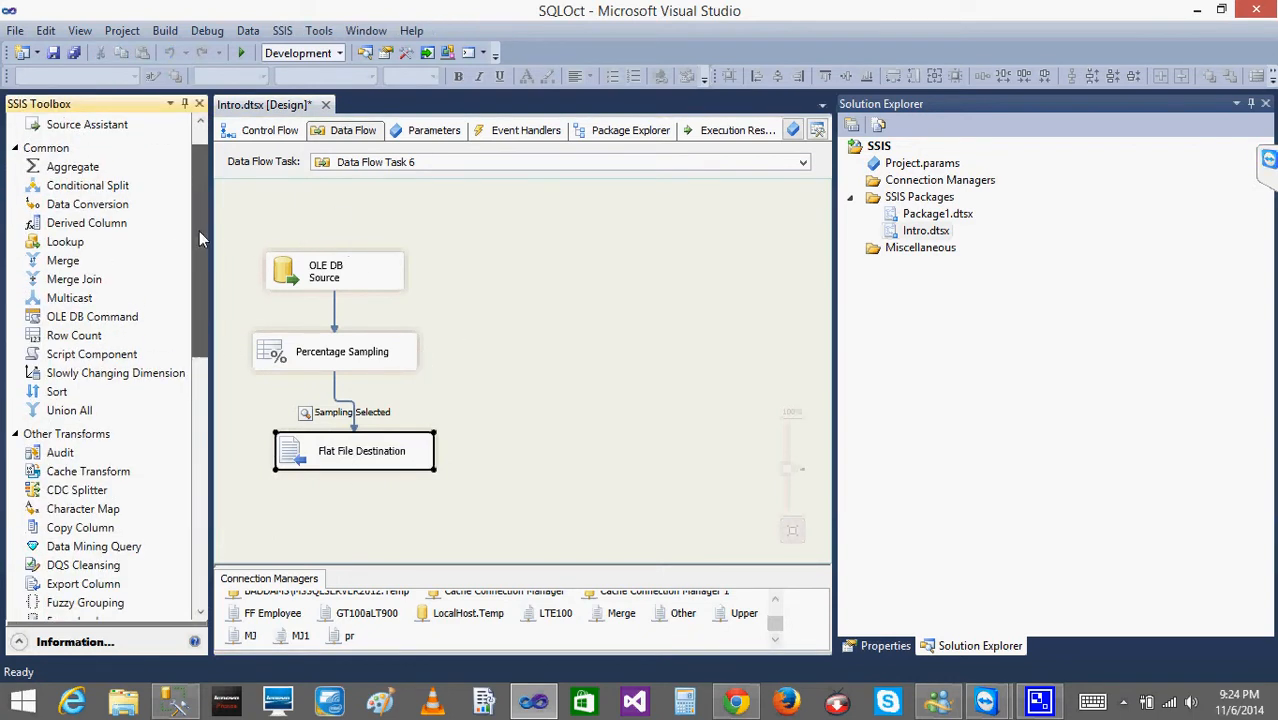
scroll(199, 231, up, 2)
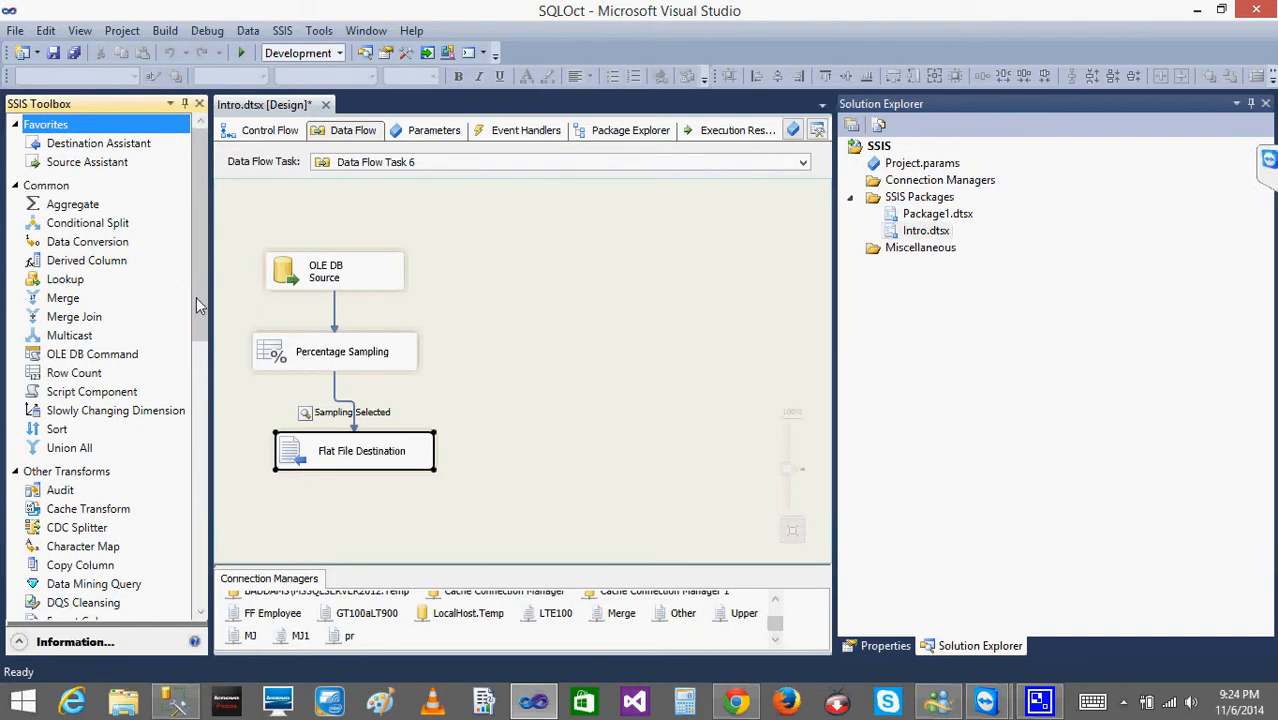
drag(197, 299, 217, 496)
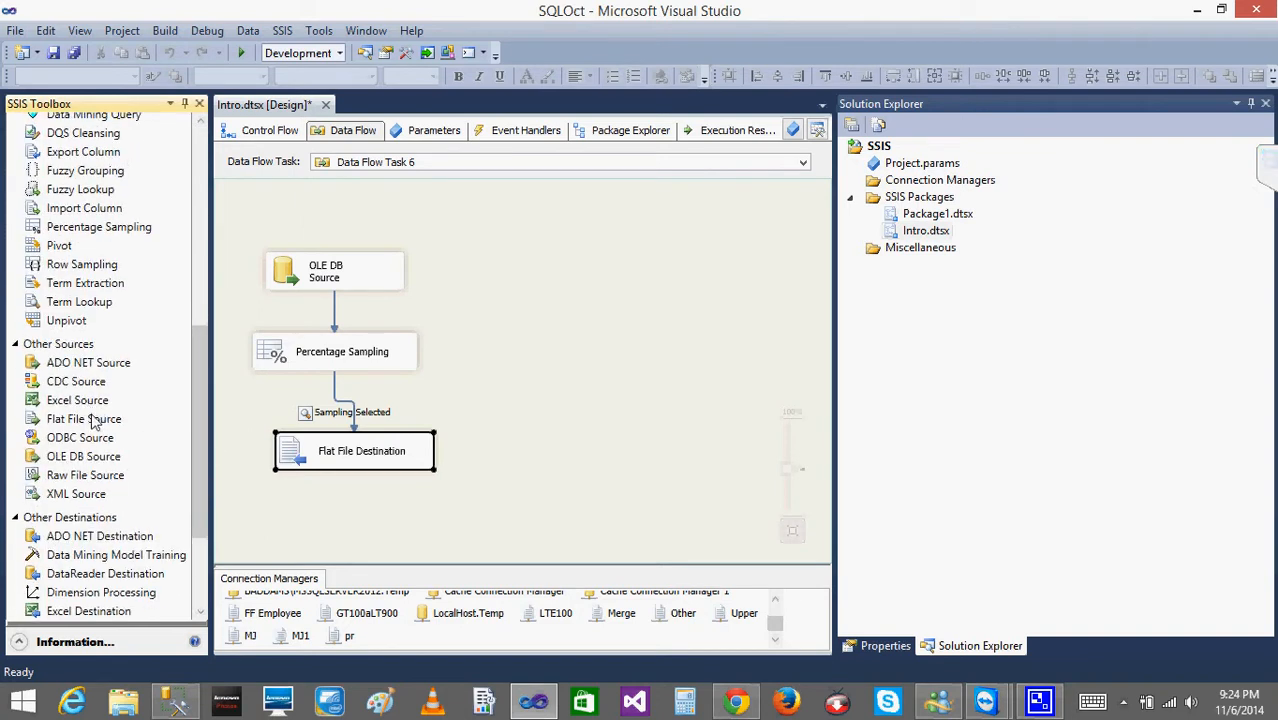
drag(103, 463, 544, 252)
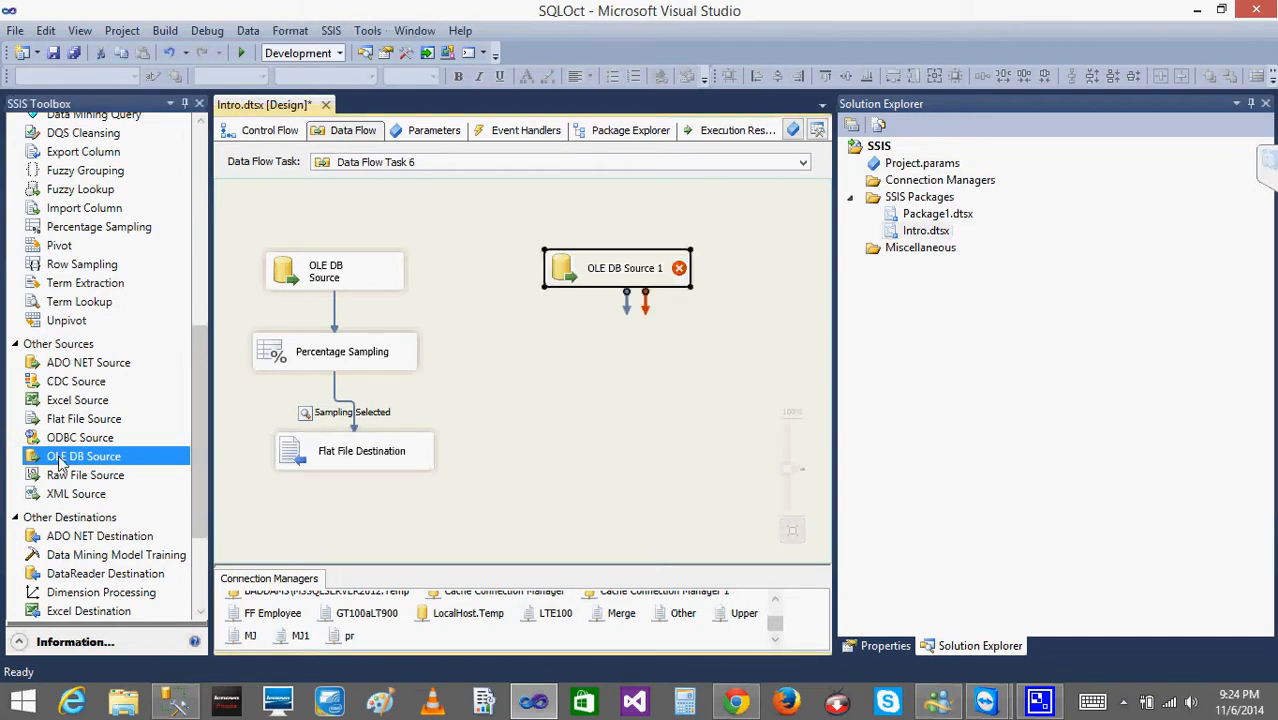
Configure the new OLE DB Source to read the [dbo].[DatabaseLog] table through the AdventureWorks2008 connection.
double_click(563, 277)
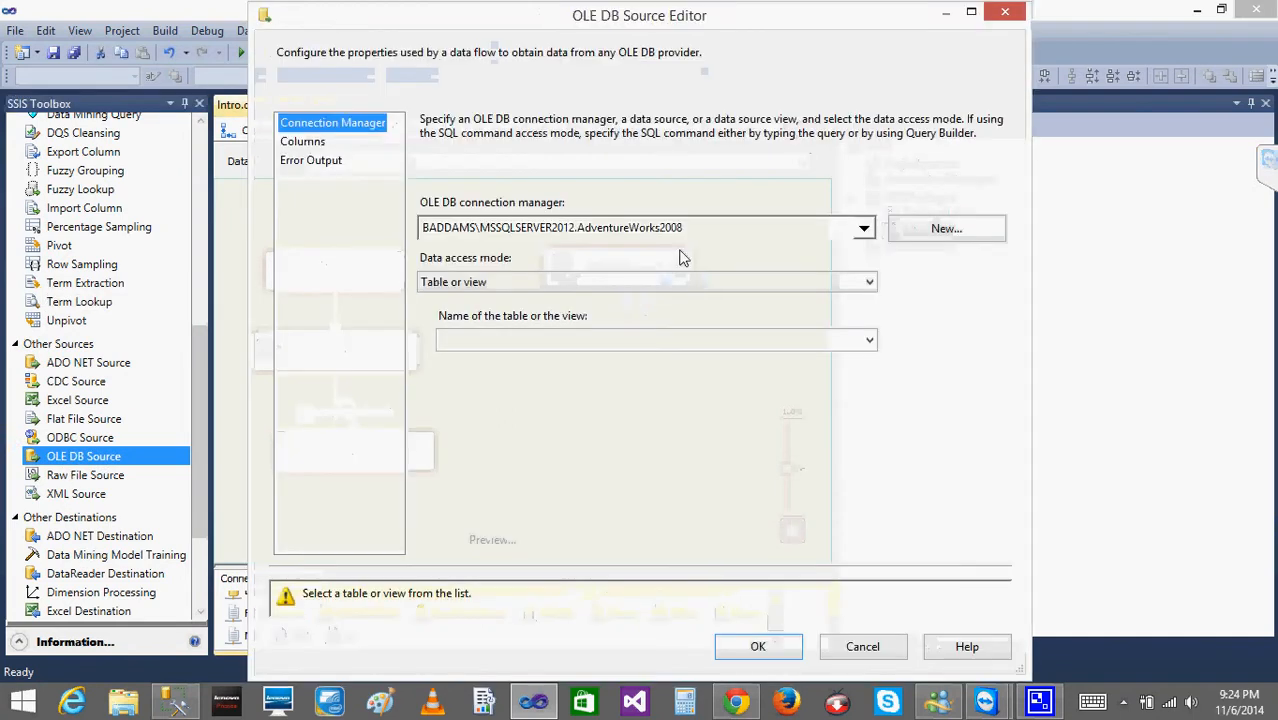
click(659, 334)
click(543, 416)
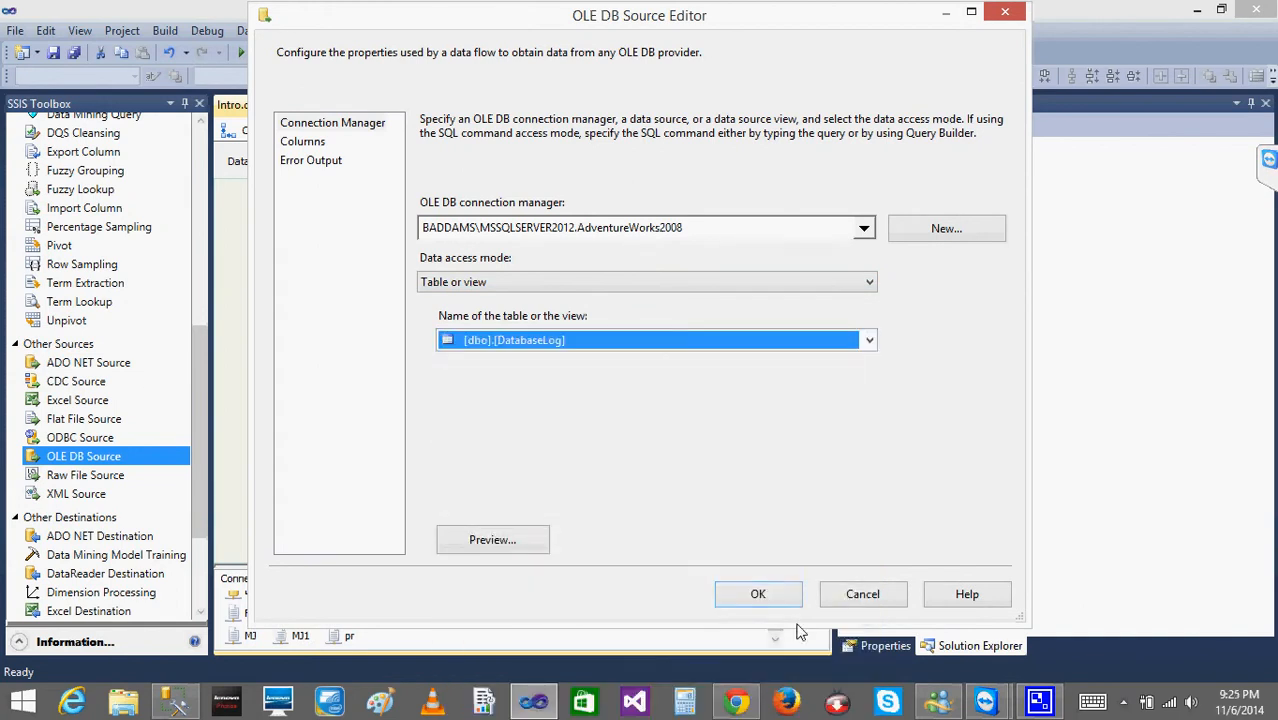
click(780, 598)
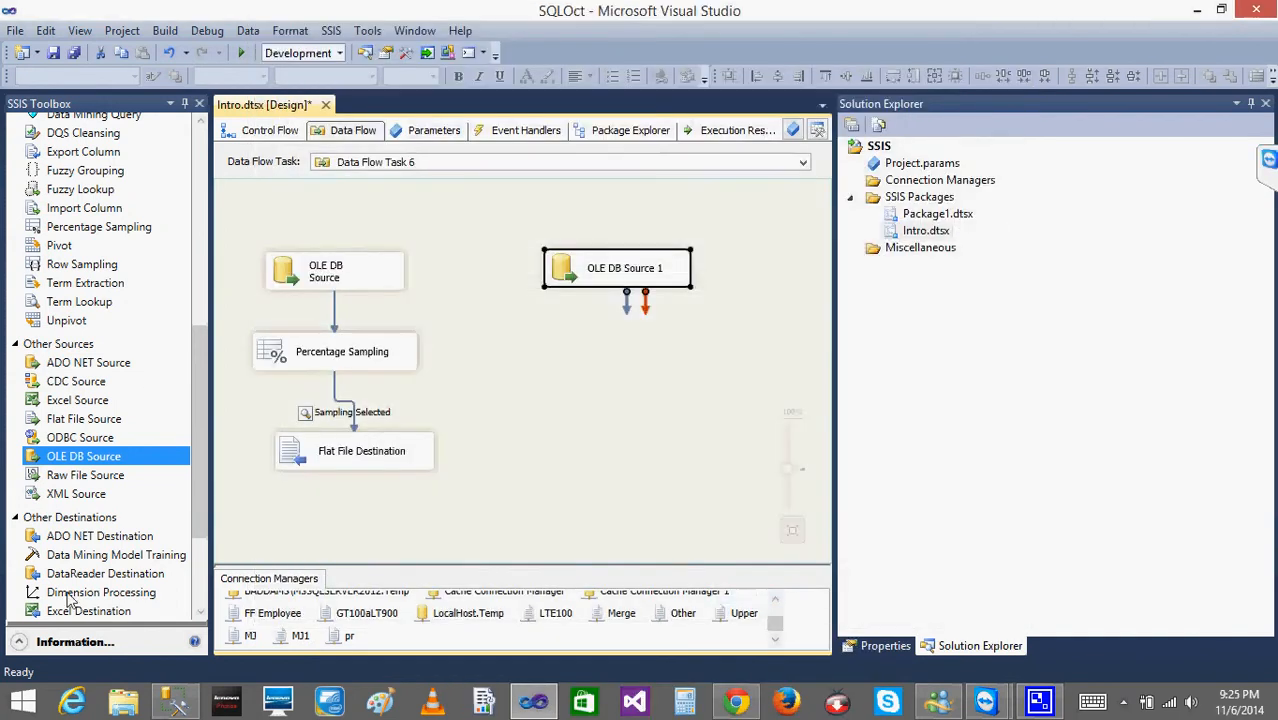
Add a Flat File Destination below OLE DB Source 1 and connect the source's output to it.
drag(201, 499, 210, 612)
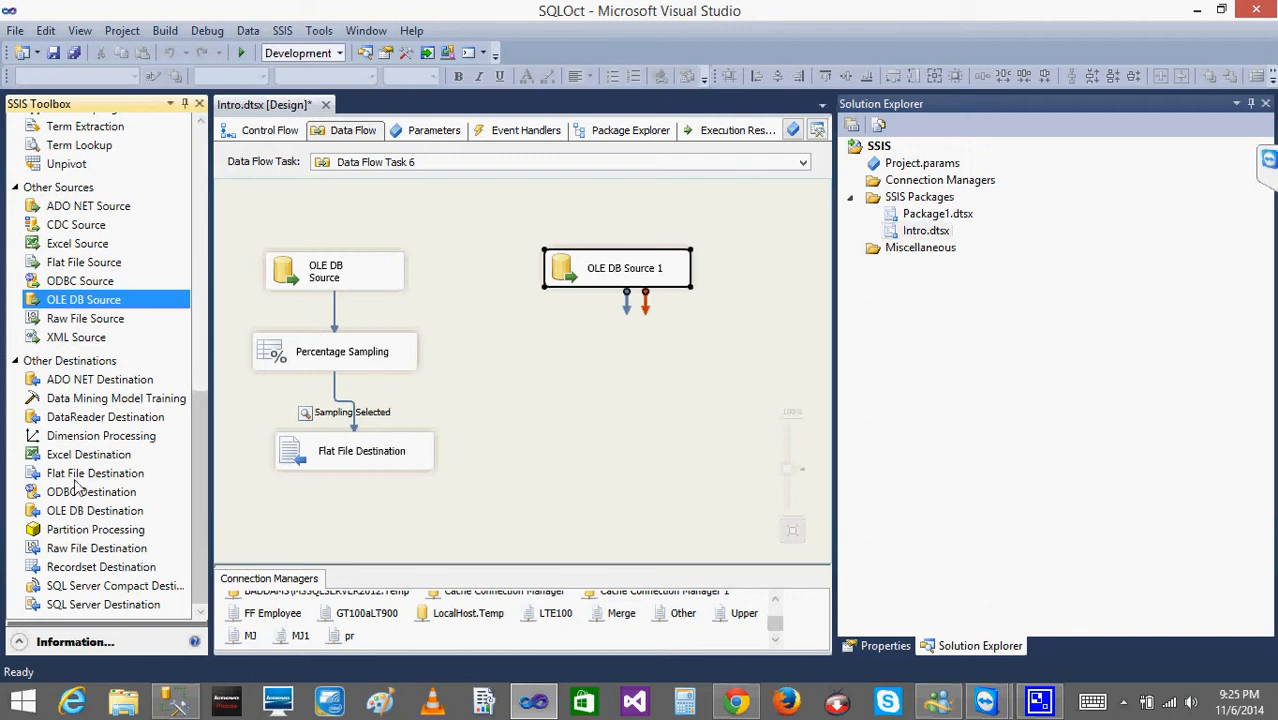
drag(75, 475, 548, 386)
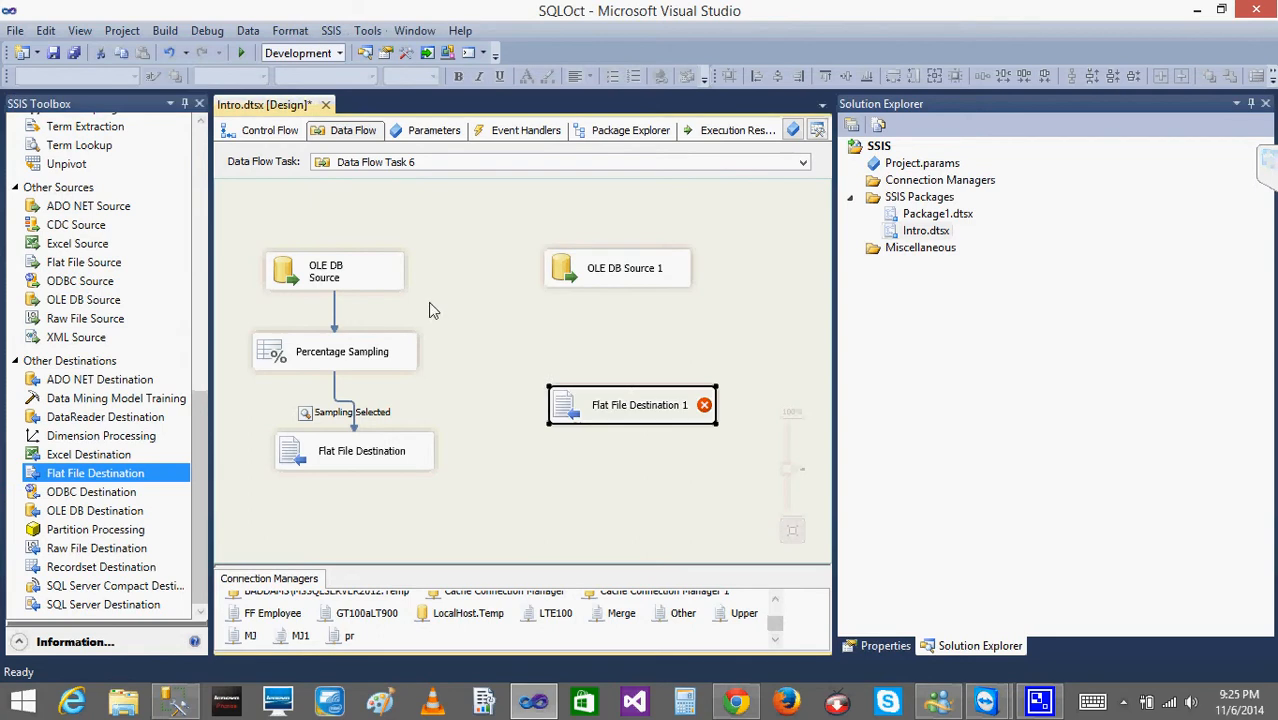
drag(232, 254, 482, 432)
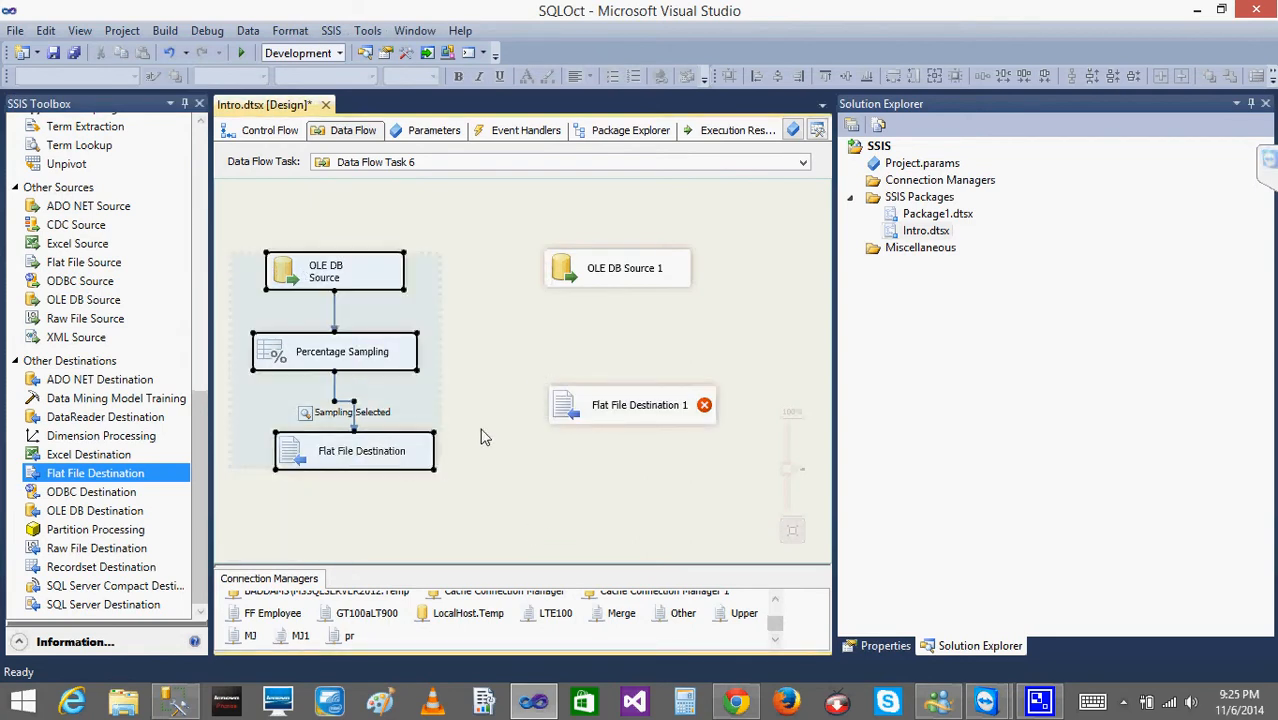
click(597, 282)
drag(626, 302, 597, 412)
click(551, 331)
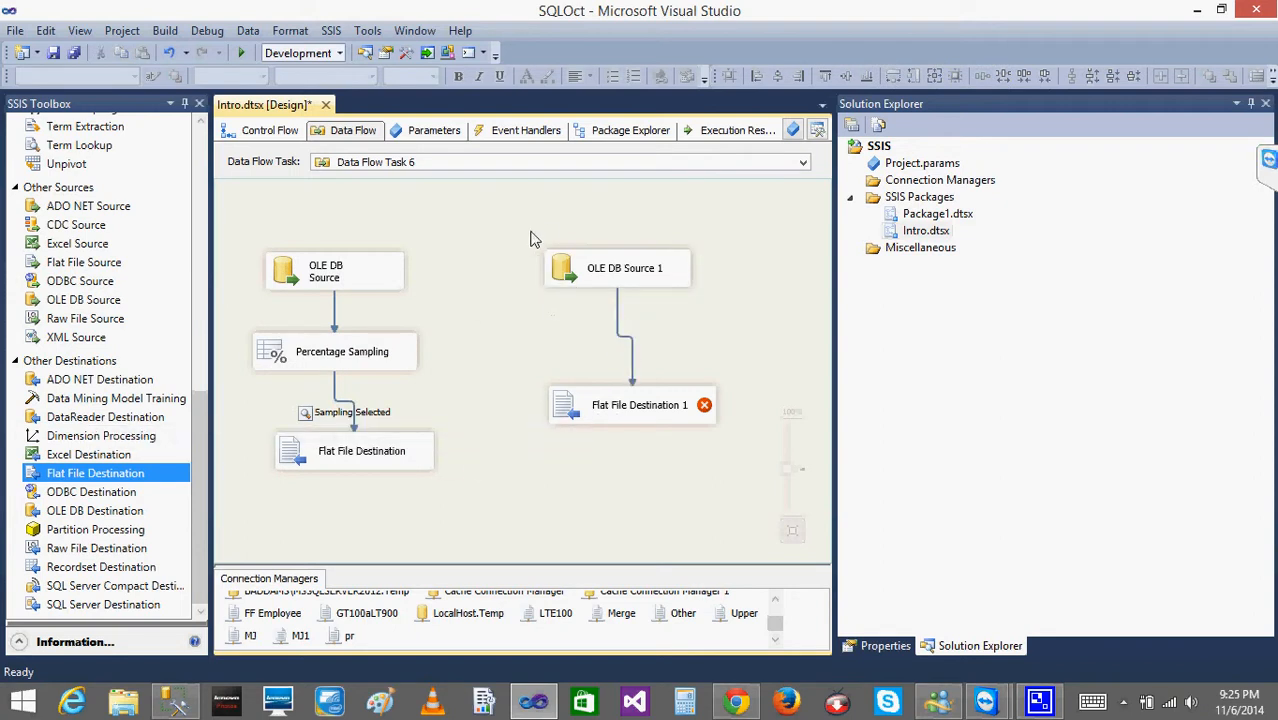
Delete OLE DB Source 1 and Flat File Destination 1 together with the path connecting them.
drag(750, 470, 528, 234)
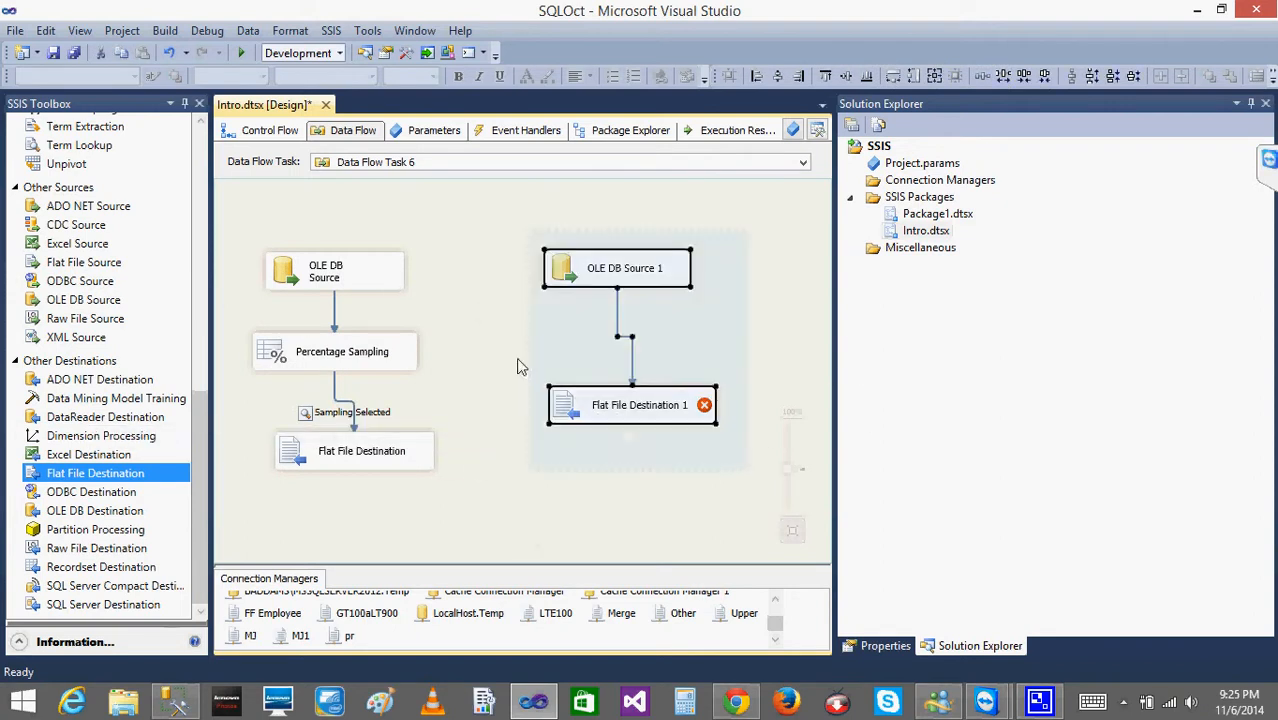
click(463, 311)
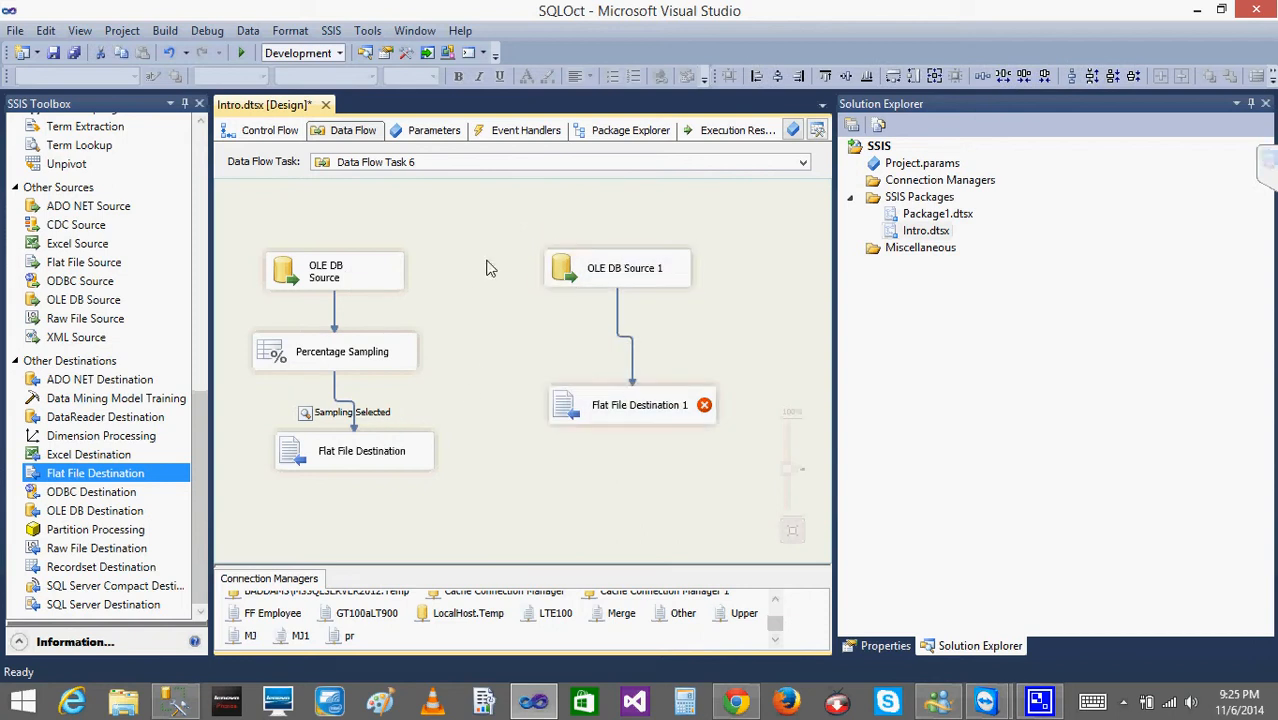
mouse_move(489, 242)
mouse_down()
mouse_move(614, 370)
mouse_move(756, 406)
mouse_move(758, 431)
mouse_up()
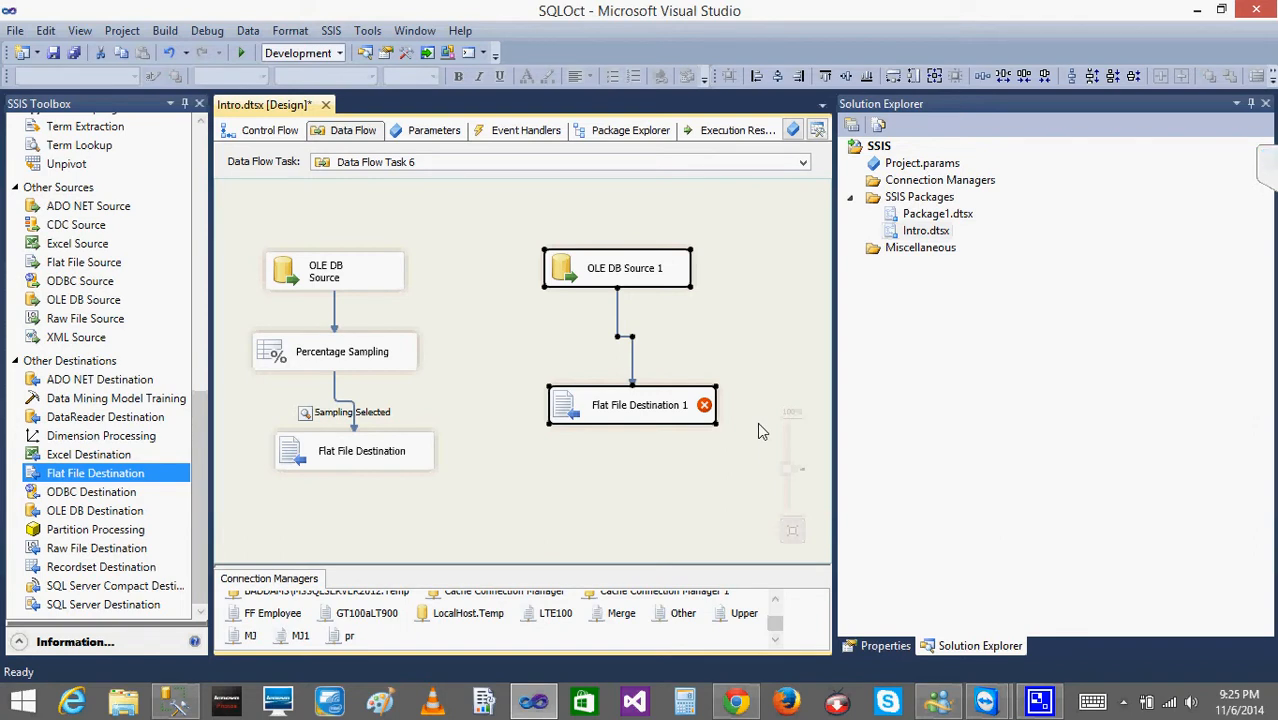
key(Delete)
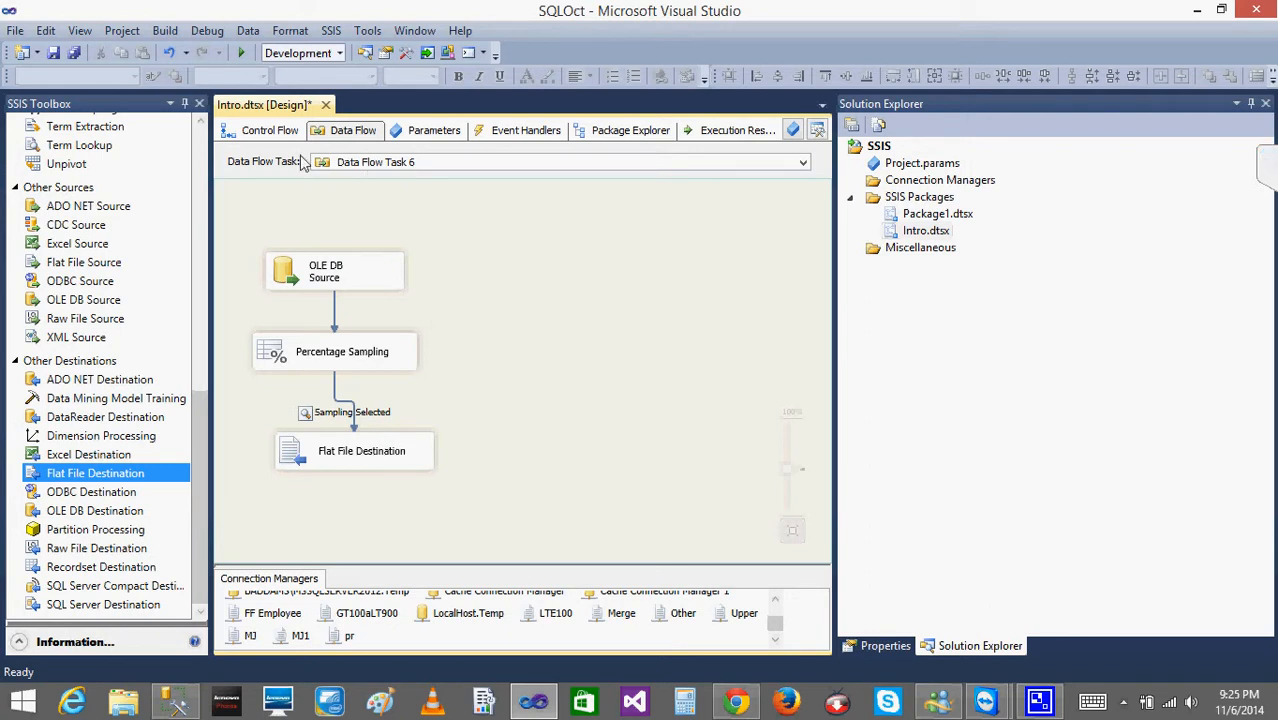
Add a second Data Flow Task below Data Flow Task 6 in the control flow and link Data Flow Task 6 to it.
click(265, 131)
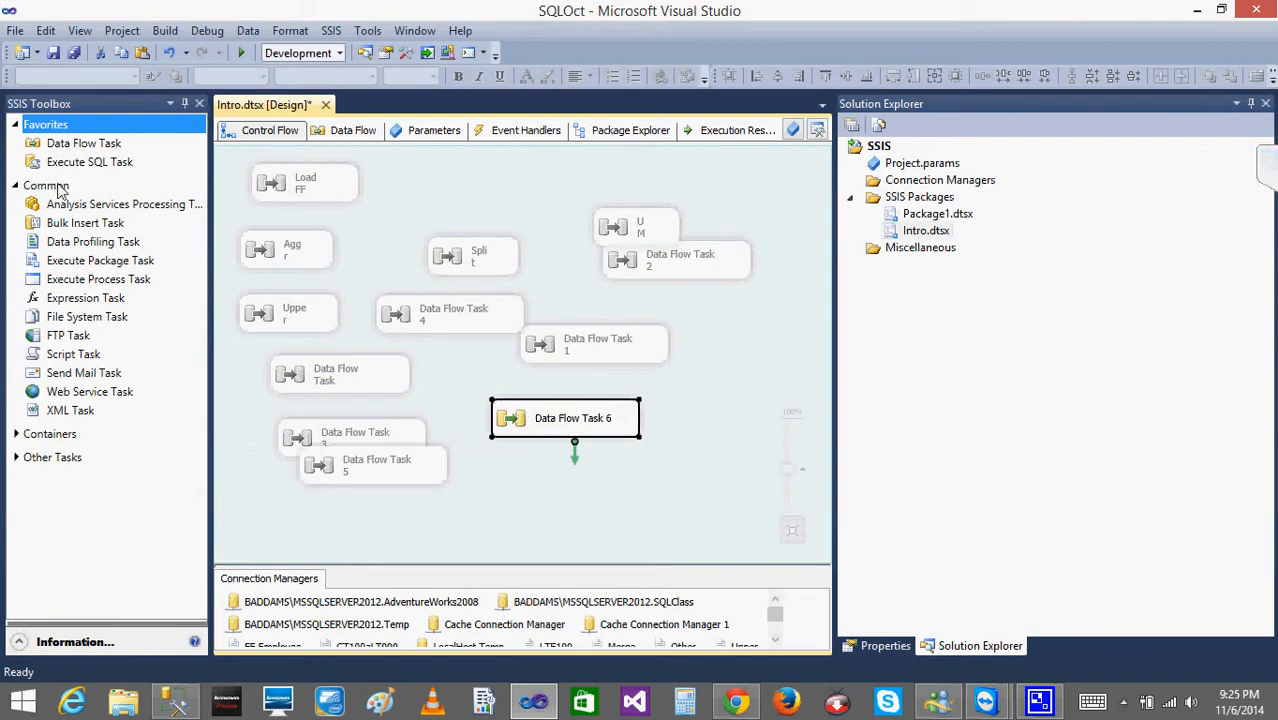
drag(68, 145, 583, 503)
click(548, 420)
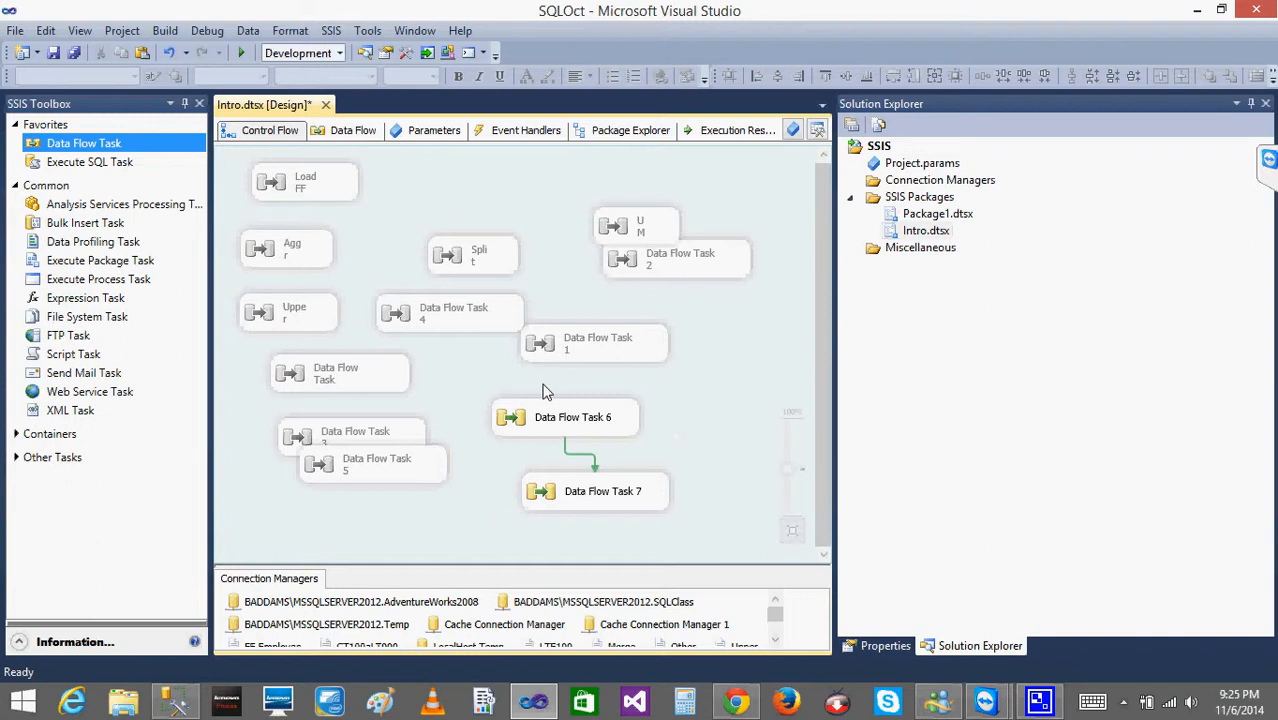
click(625, 420)
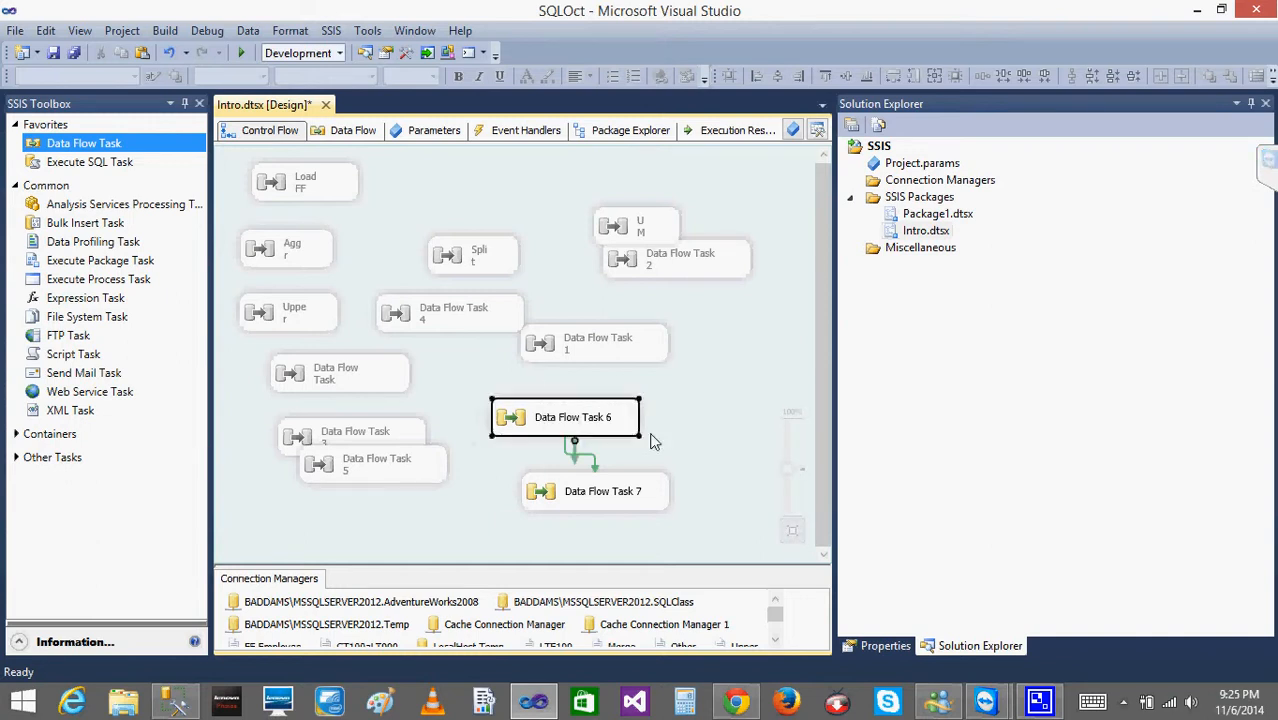
click(590, 495)
Open Data Flow Task 6 to look at its data flow and the free area beside it.
double_click(530, 424)
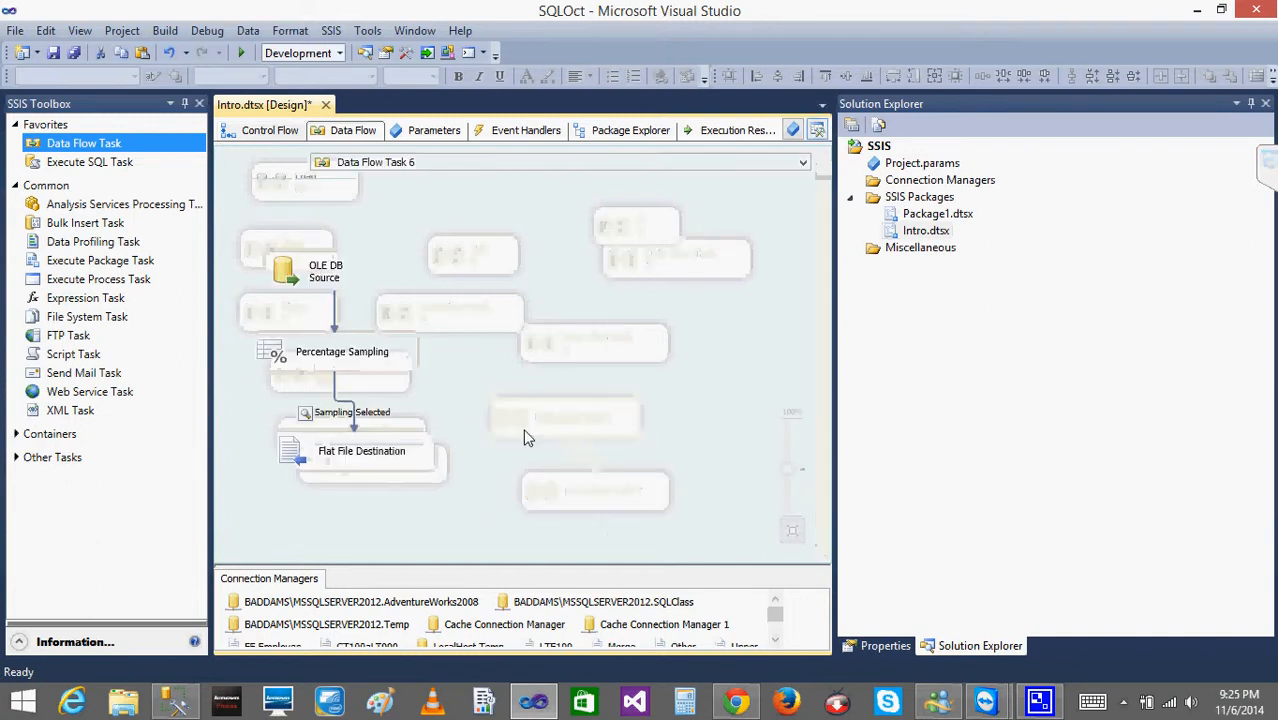
key(super+c)
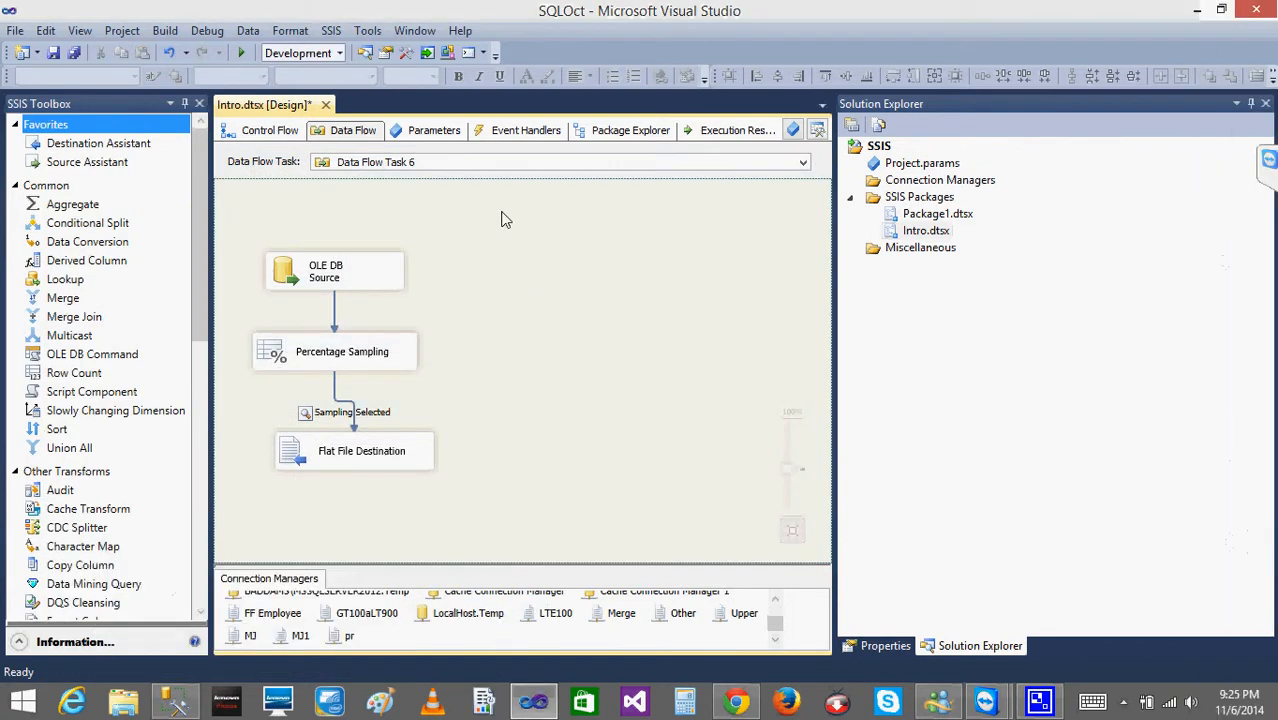
mouse_move(499, 211)
mouse_down()
mouse_move(224, 421)
mouse_move(552, 507)
mouse_up()
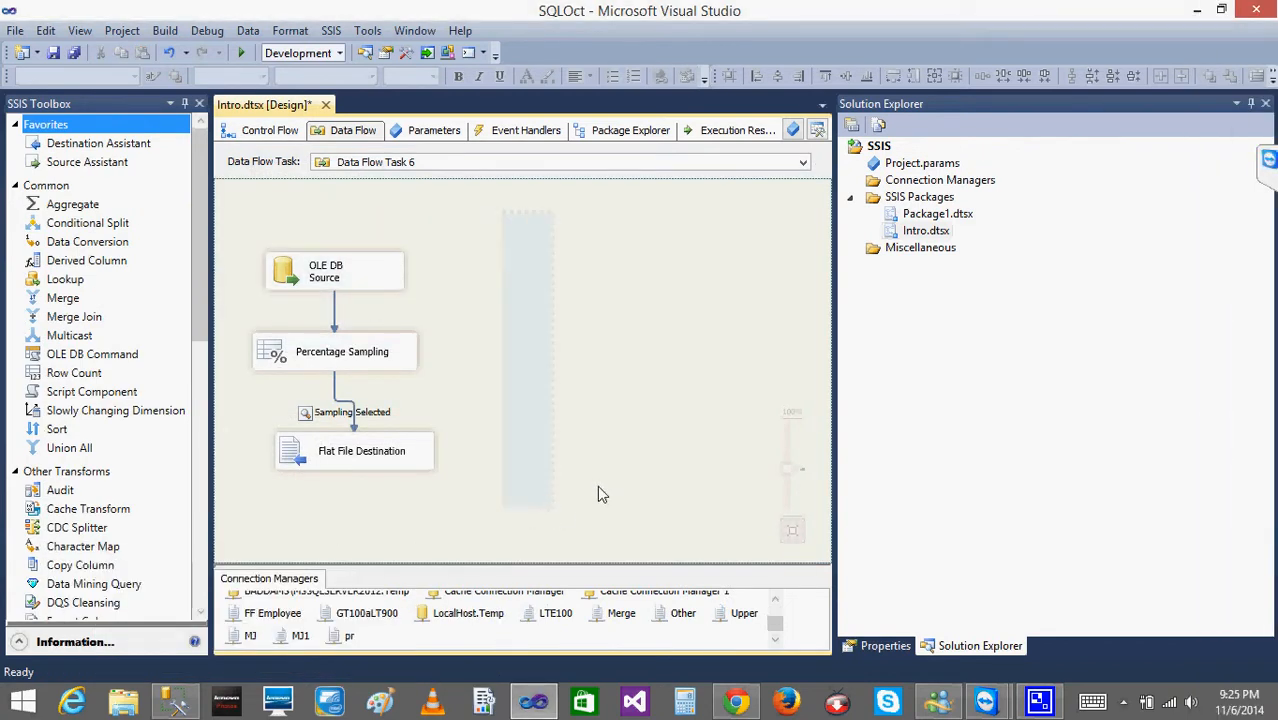
Return to the control flow and delete Data Flow Task 7.
click(264, 130)
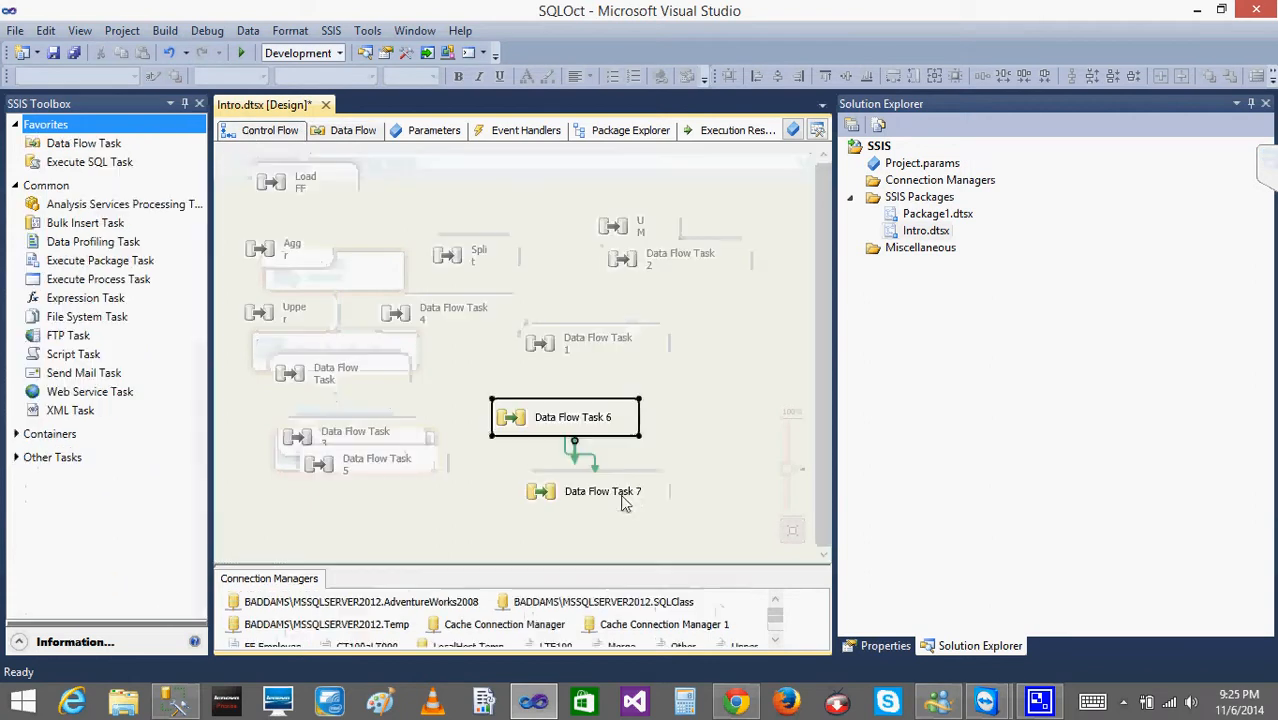
click(562, 500)
key(Delete)
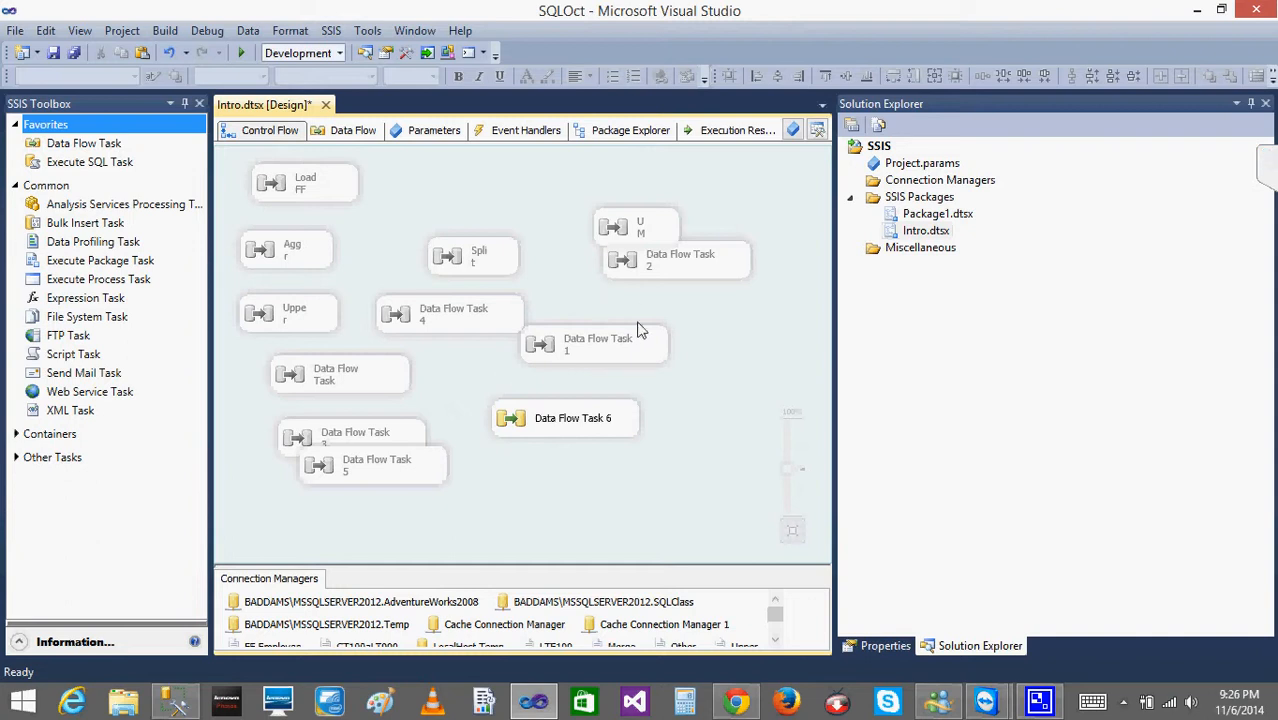
Link Data Flow Task 1 to Data Flow Task 6 with a precedence constraint, and delete that constraint.
click(610, 356)
drag(603, 390, 587, 436)
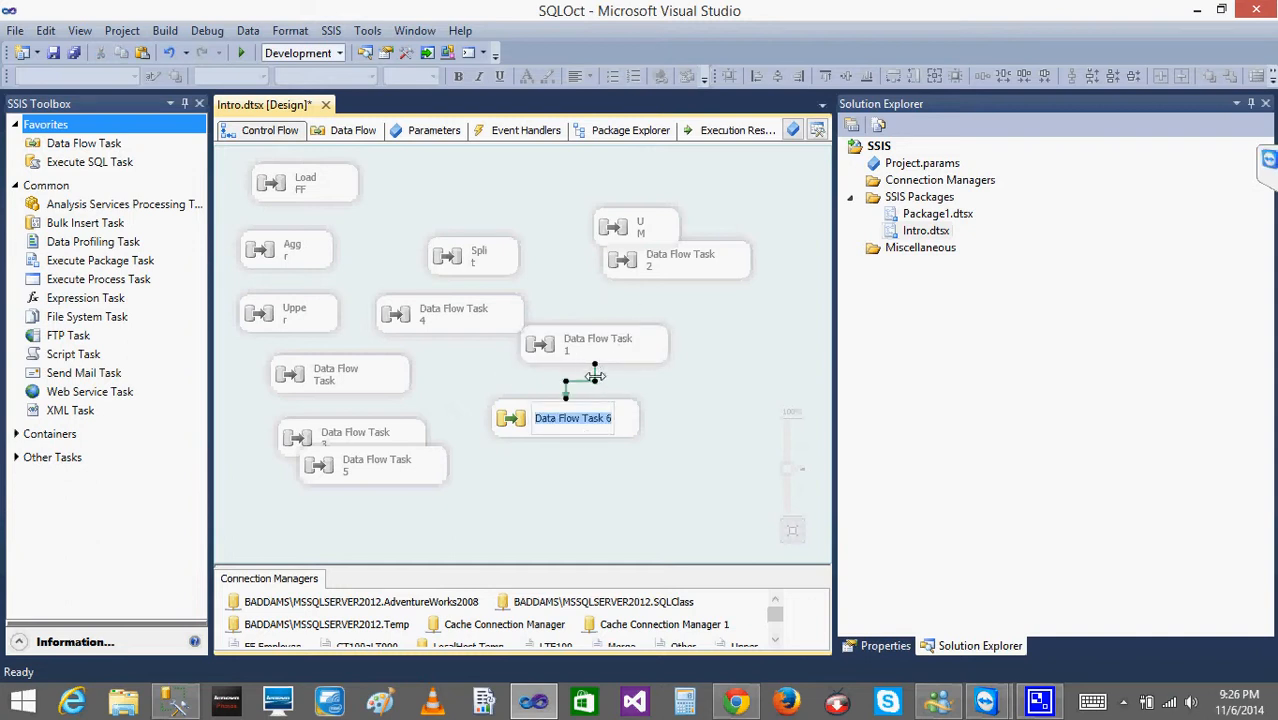
key(BackSpace)
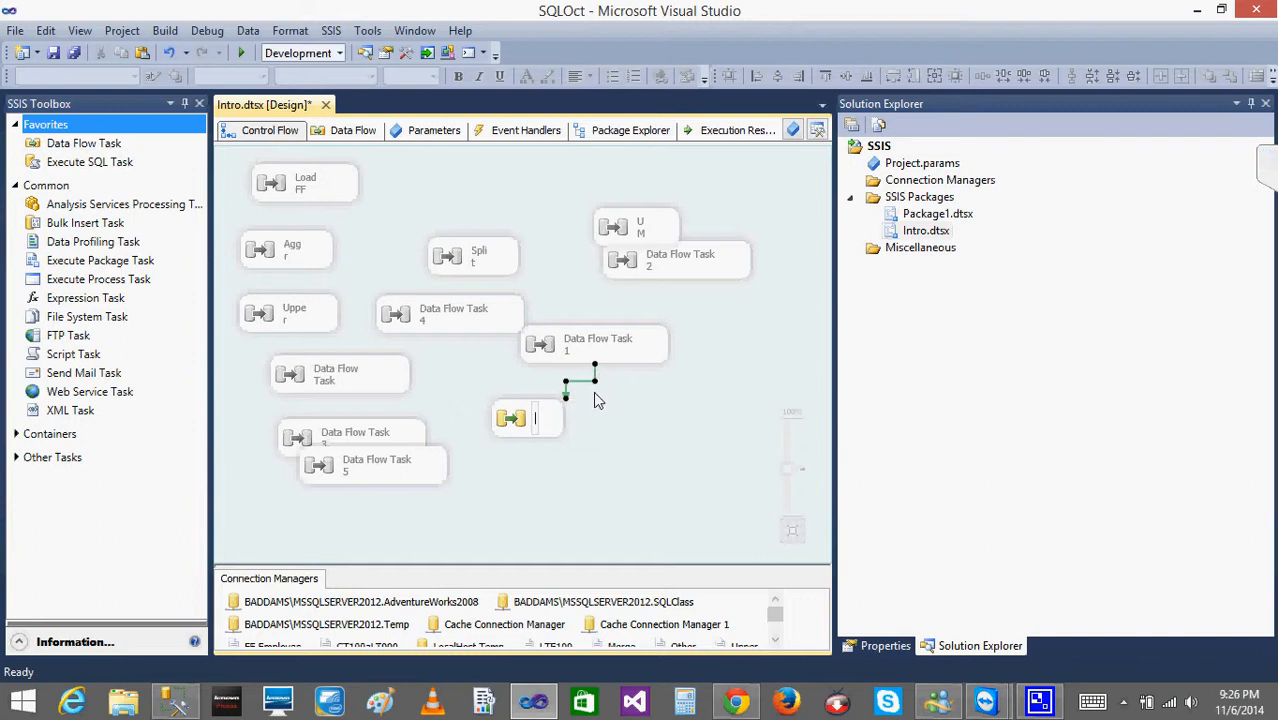
key(ctrl+z)
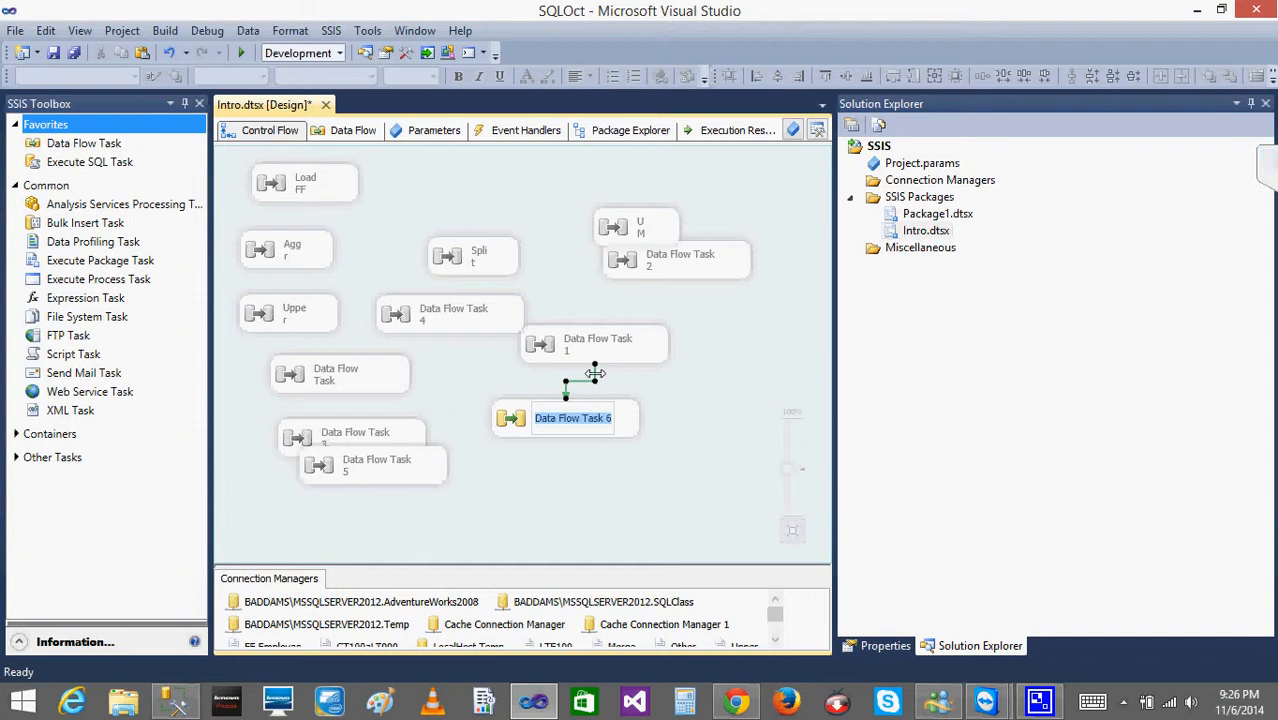
key(BackSpace)
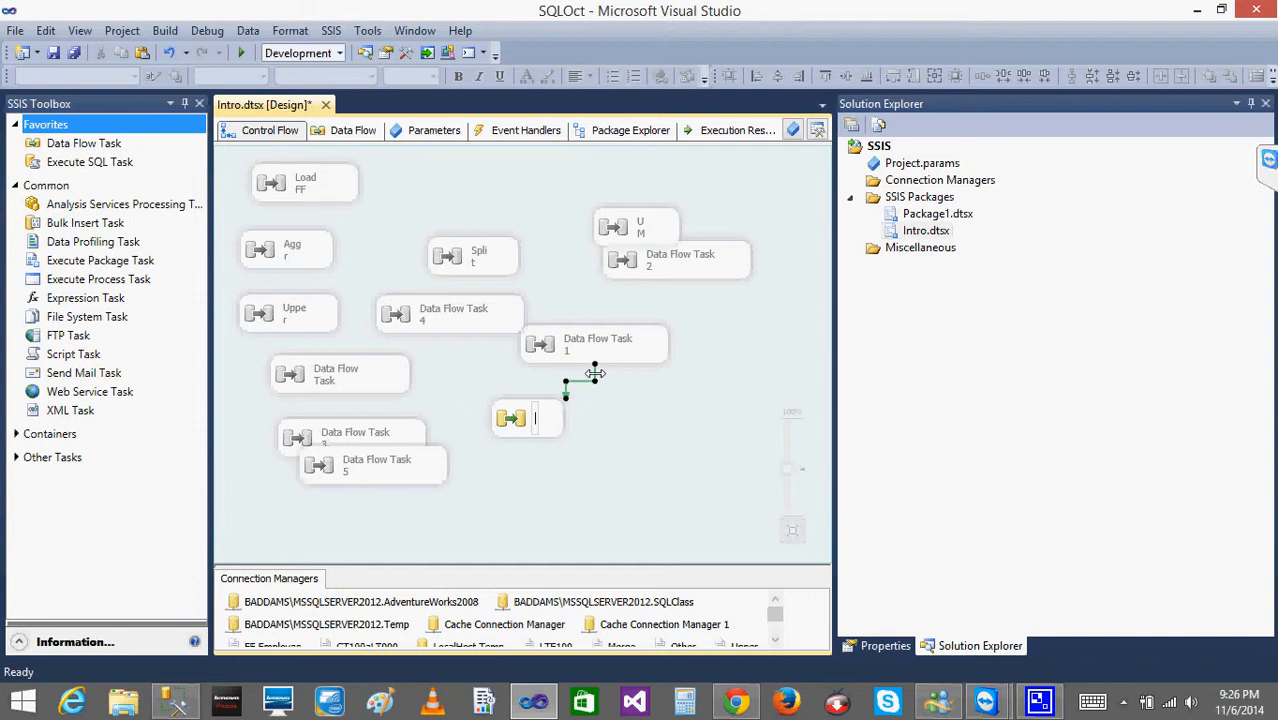
key(ctrl+z)
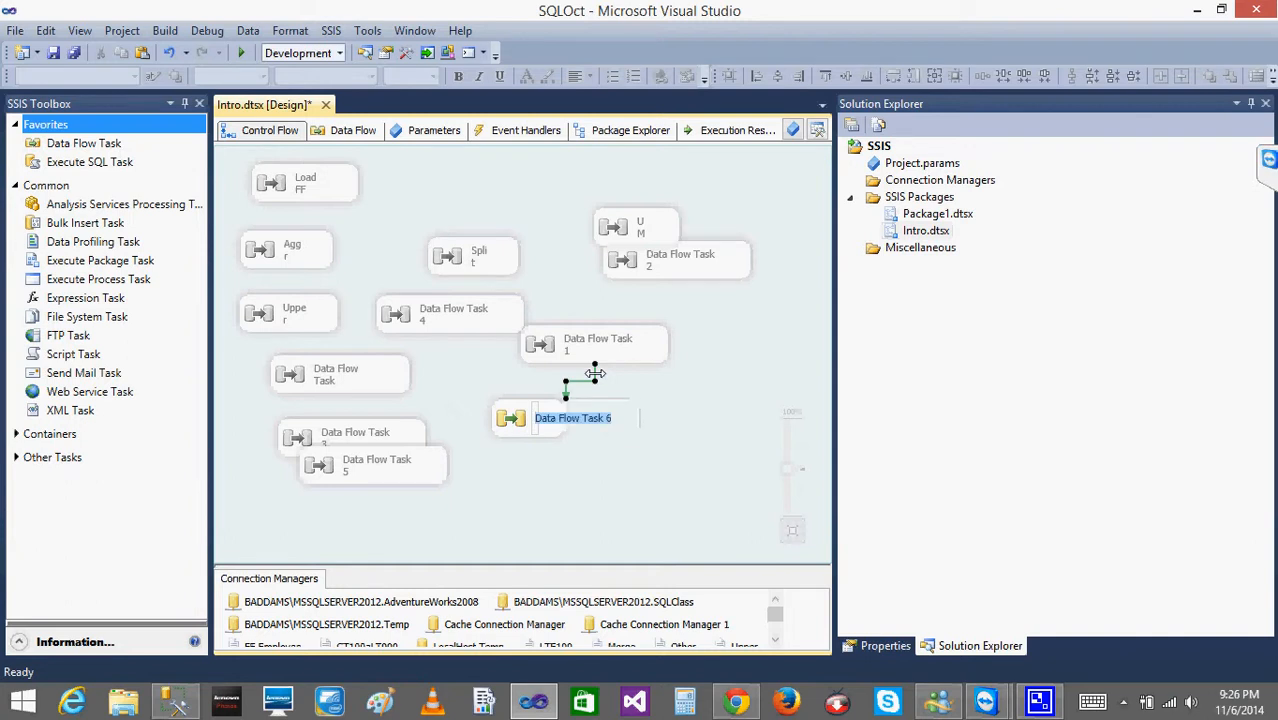
key(Return)
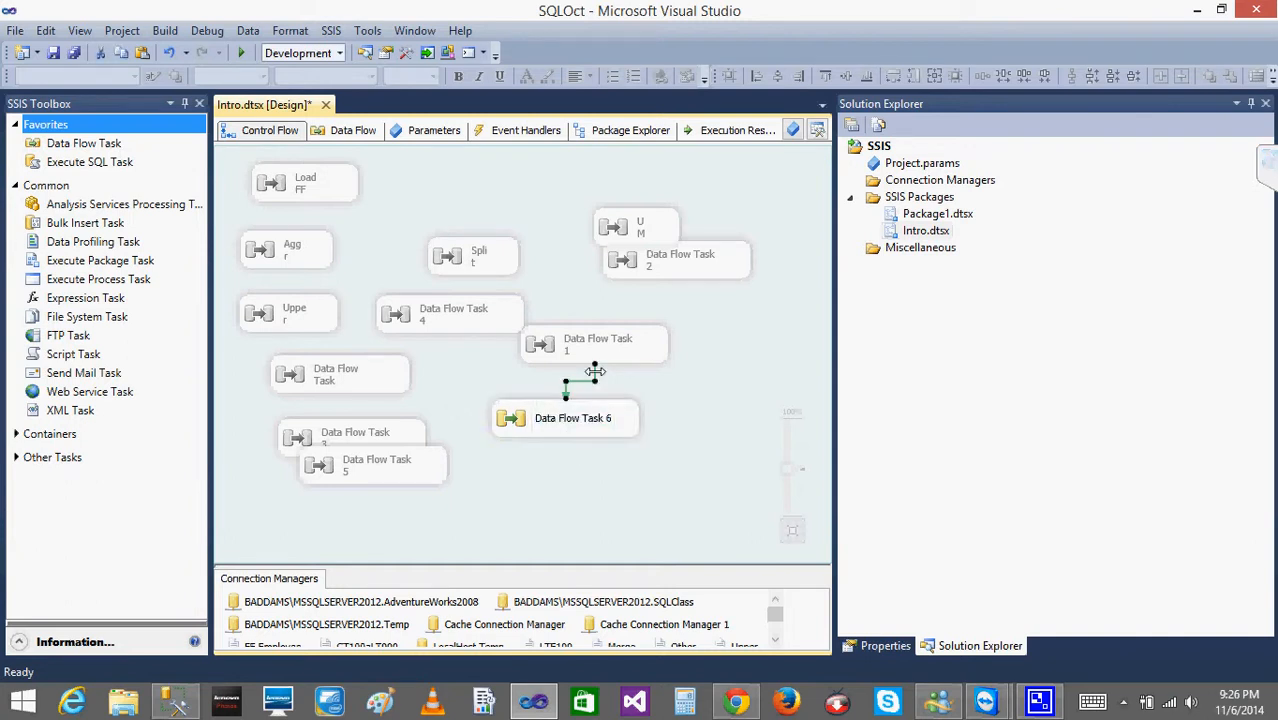
key(Delete)
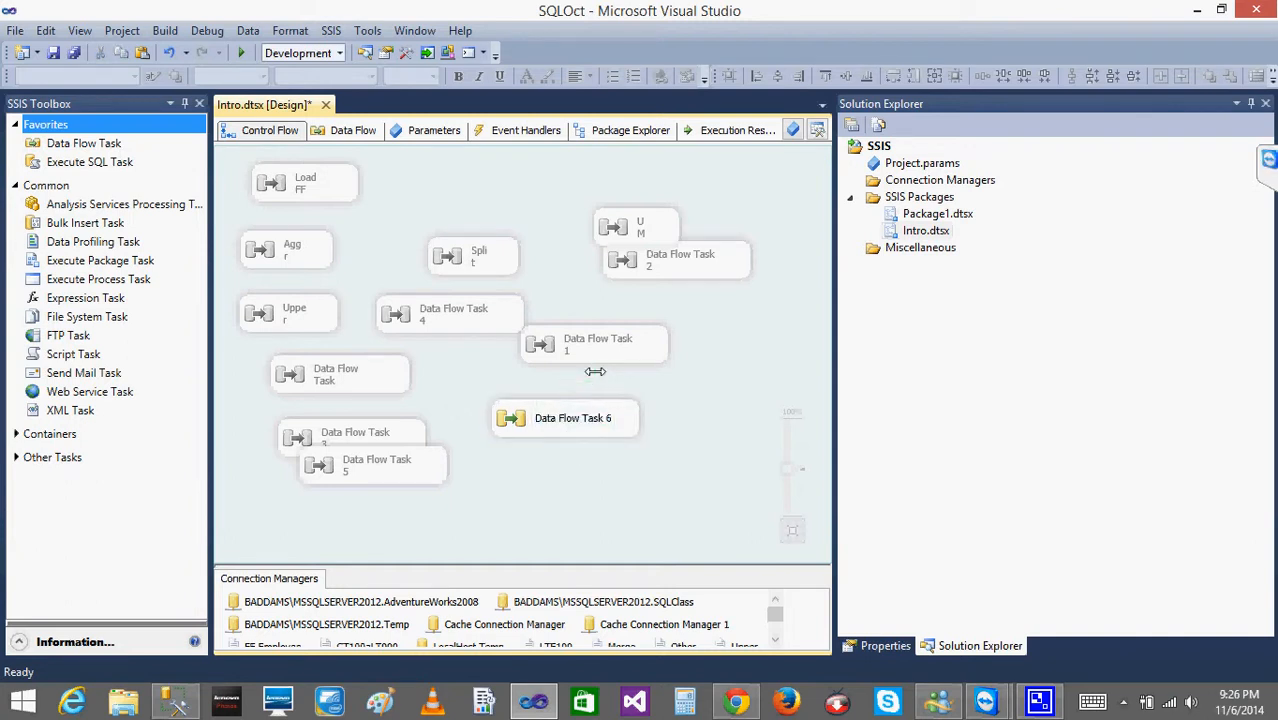
Reopen the data flow of Data Flow Task 6.
click(507, 432)
double_click(507, 438)
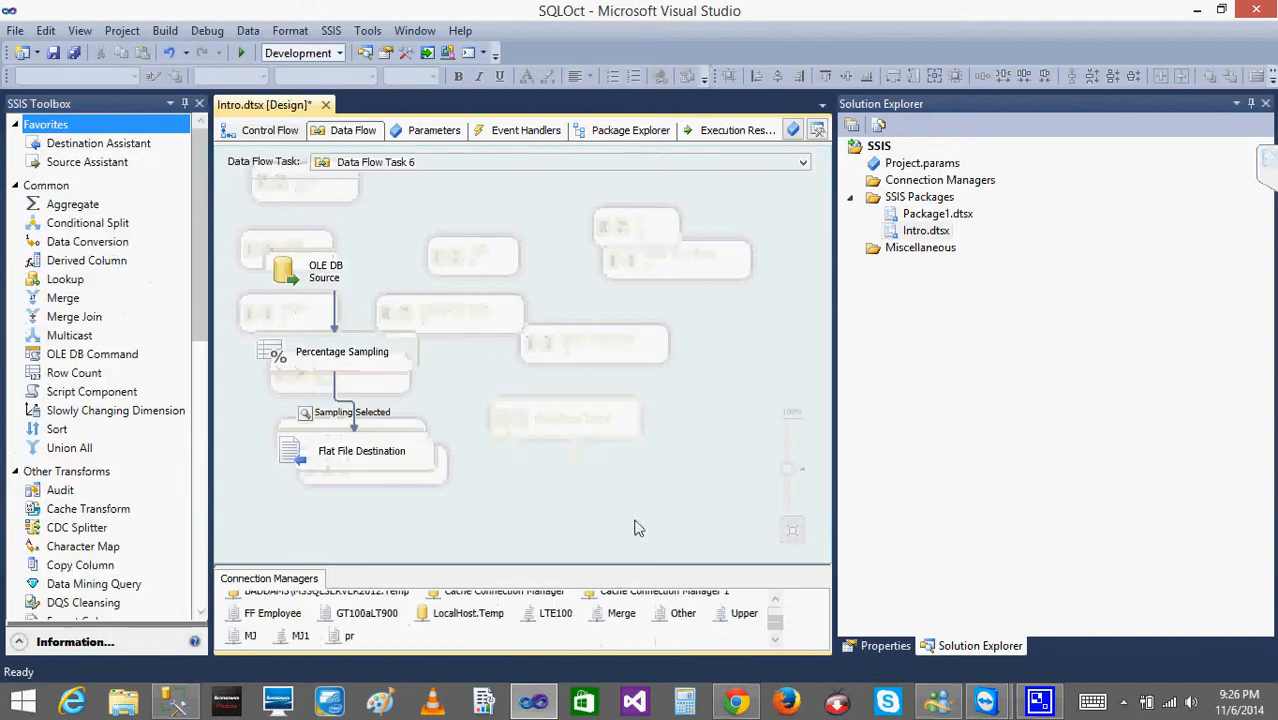
click(1122, 704)
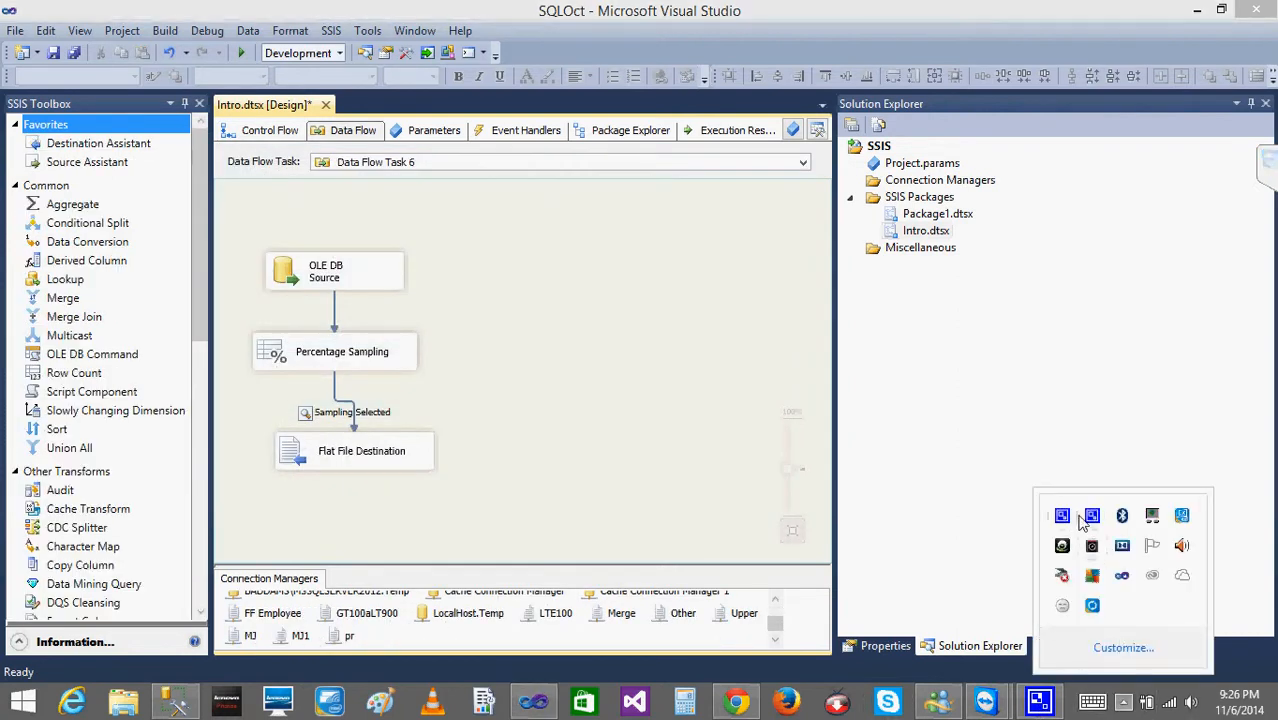